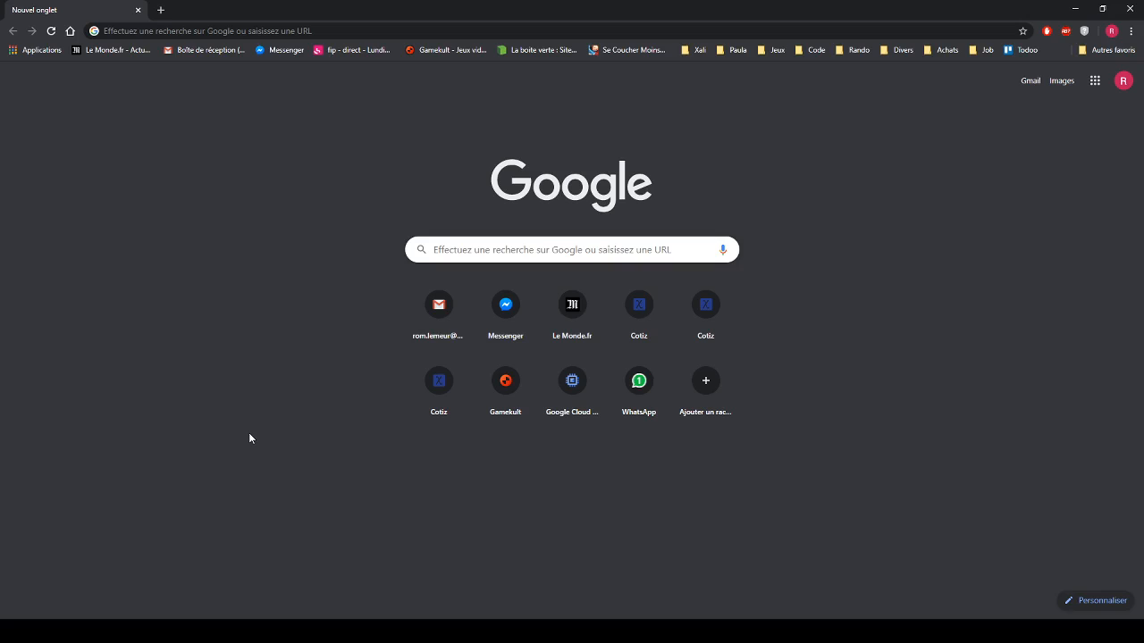
- Load xali.com.co in Chrome to reach the Cotiz login page
{"action": "left_click", "coordinate": [189, 31]}
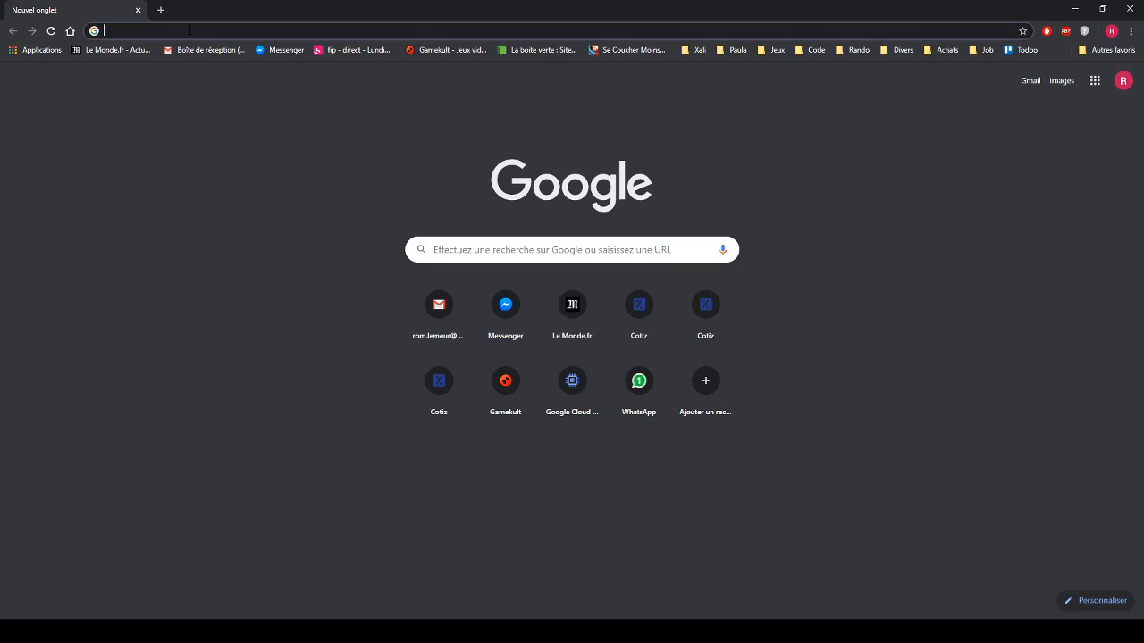
{"action": "type", "text": "xali"}
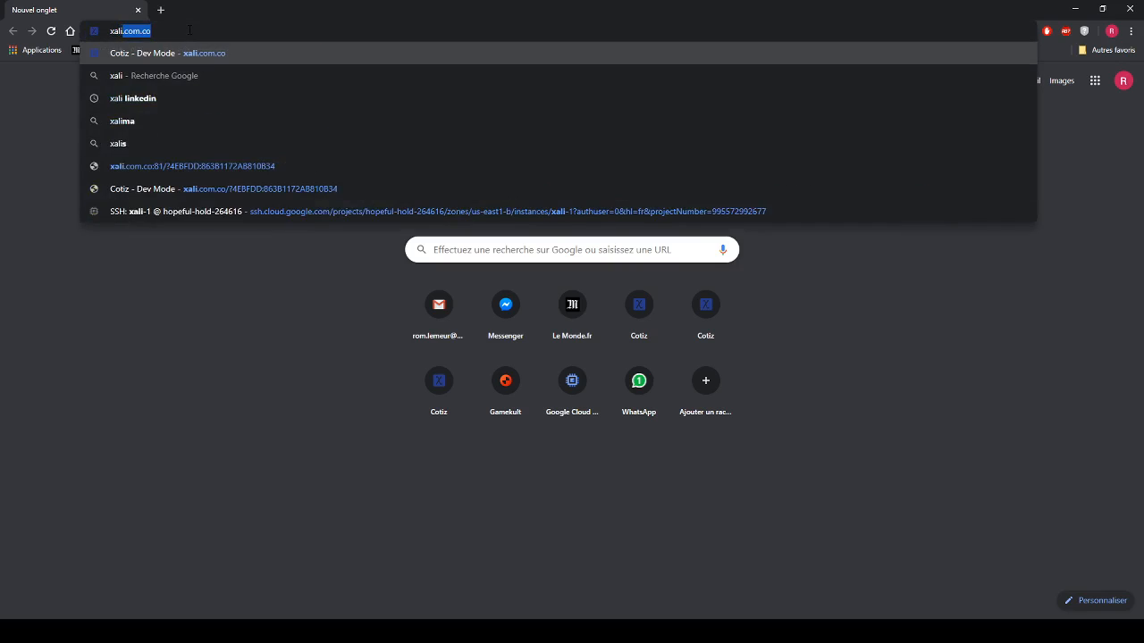
{"action": "type", "text": ".com.co"}
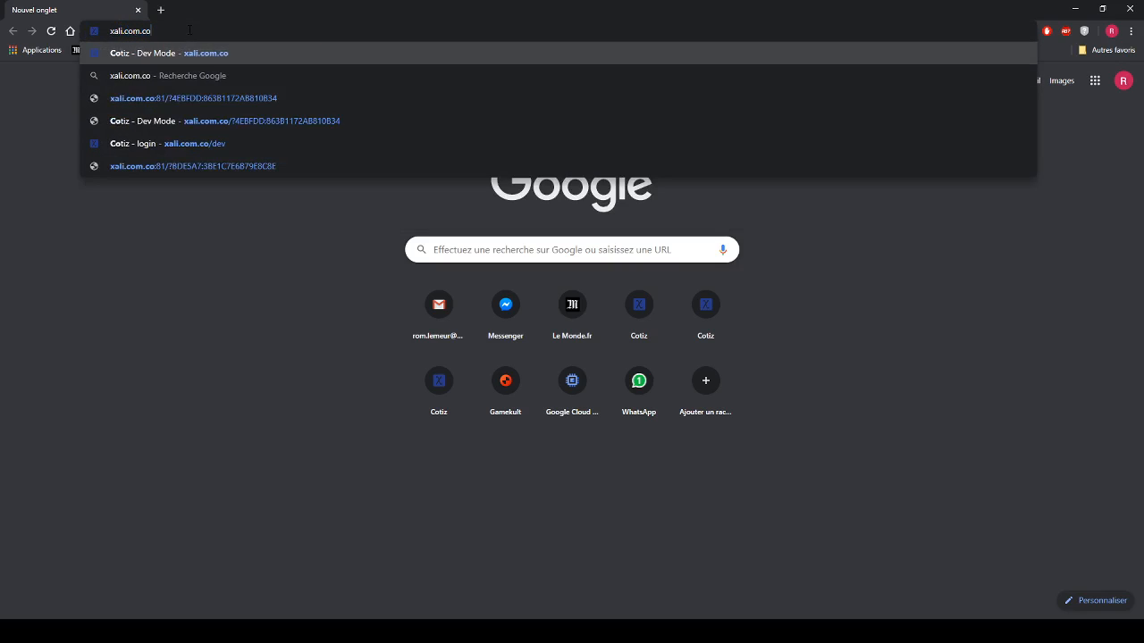
{"action": "key", "text": "Return"}
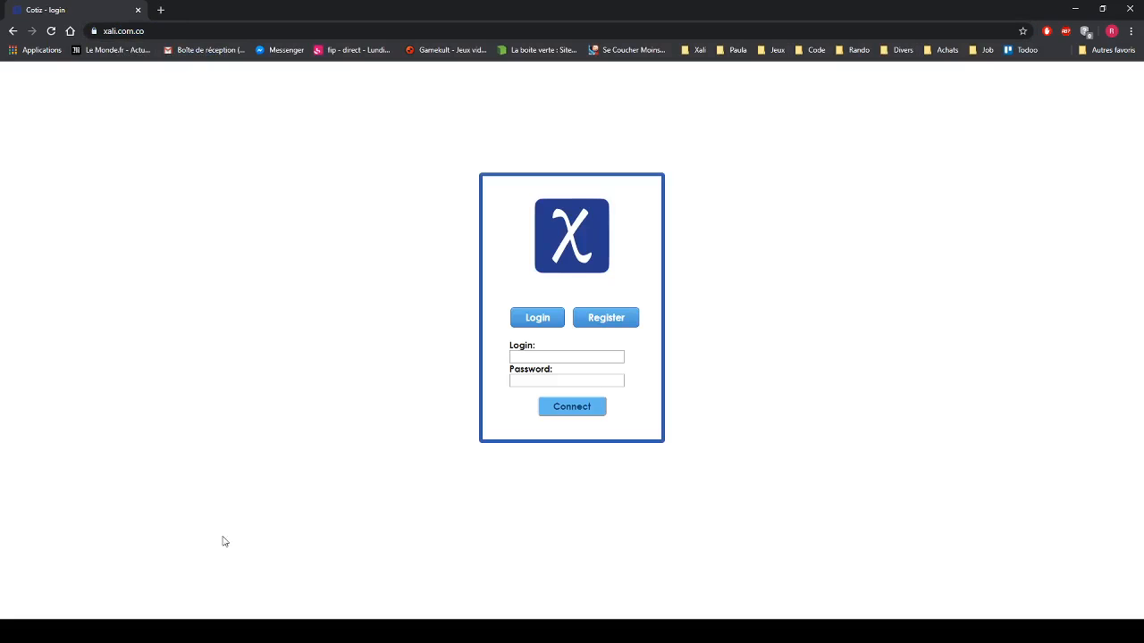
- Register a new Cotiz account with a username, e-mail and password, then return to the login form
{"action": "left_click", "coordinate": [604, 324]}
{"action": "left_click", "coordinate": [570, 356]}
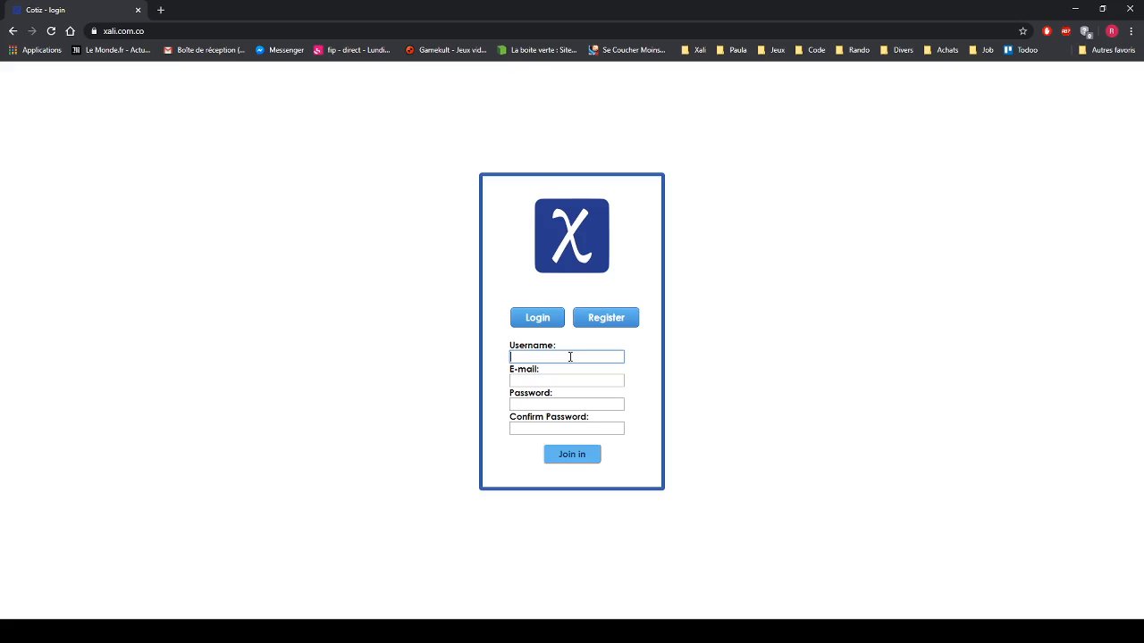
{"action": "type", "text": "Robert"}
{"action": "key", "text": "Tab"}
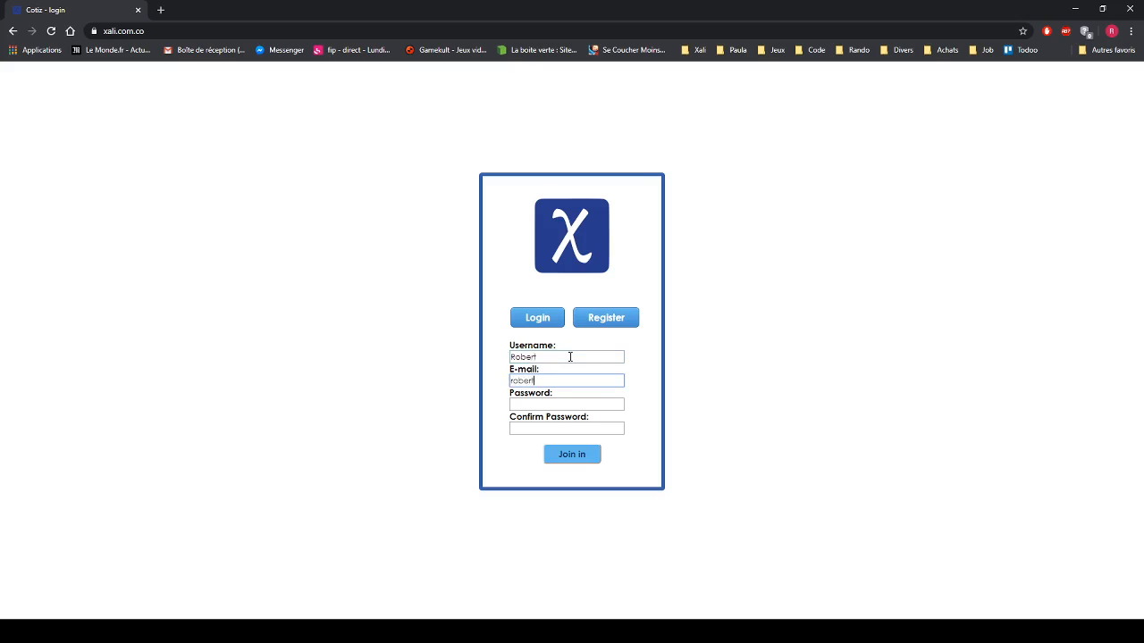
{"action": "key", "text": "Tab"}
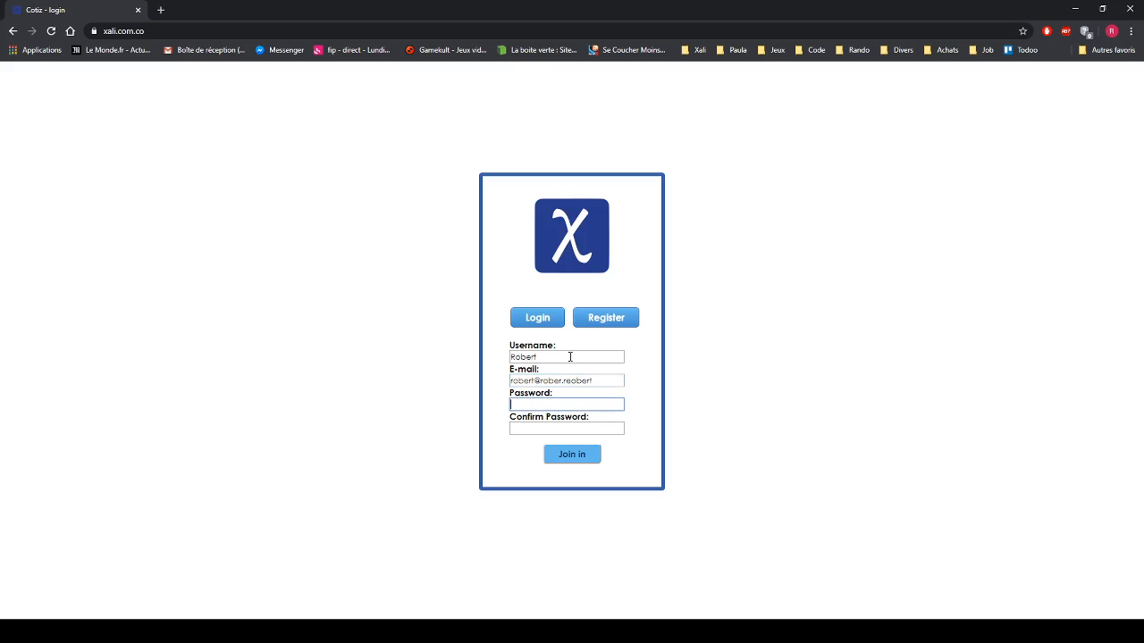
{"action": "type", "text": "•••"}
{"action": "key", "text": "Tab"}
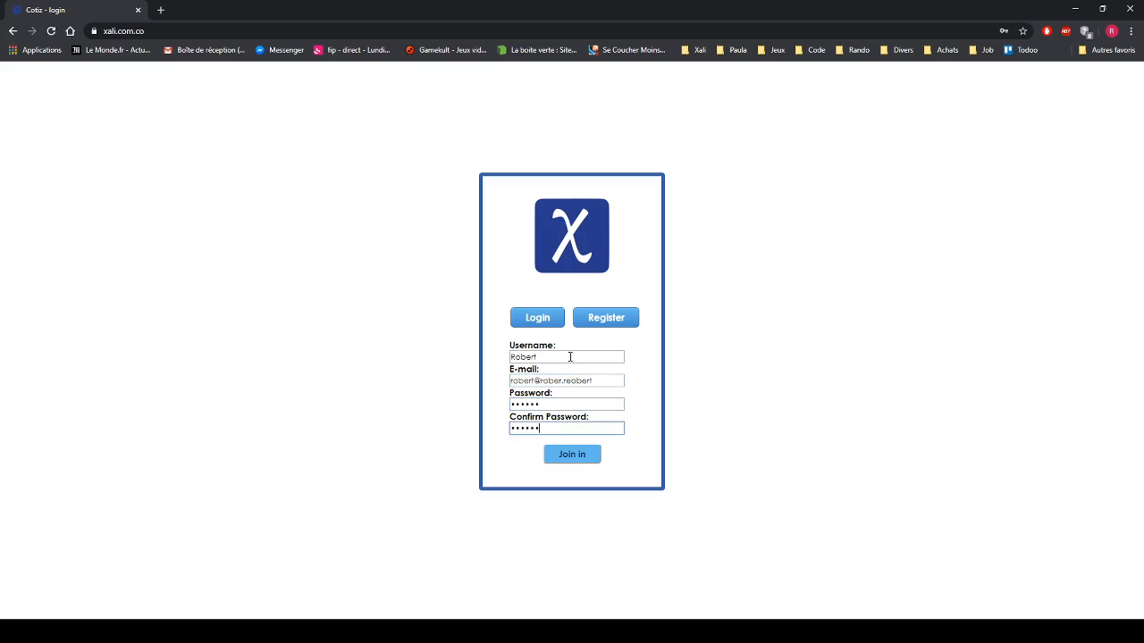
{"action": "left_click", "coordinate": [559, 455]}
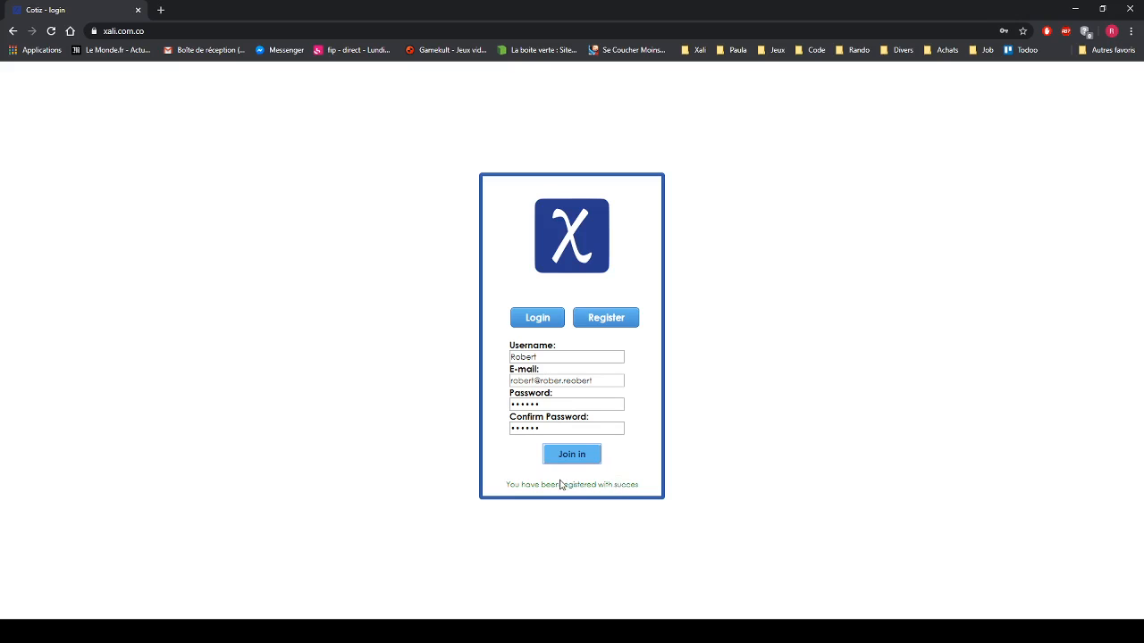
{"action": "left_click", "coordinate": [527, 319]}
{"action": "left_click", "coordinate": [531, 358]}
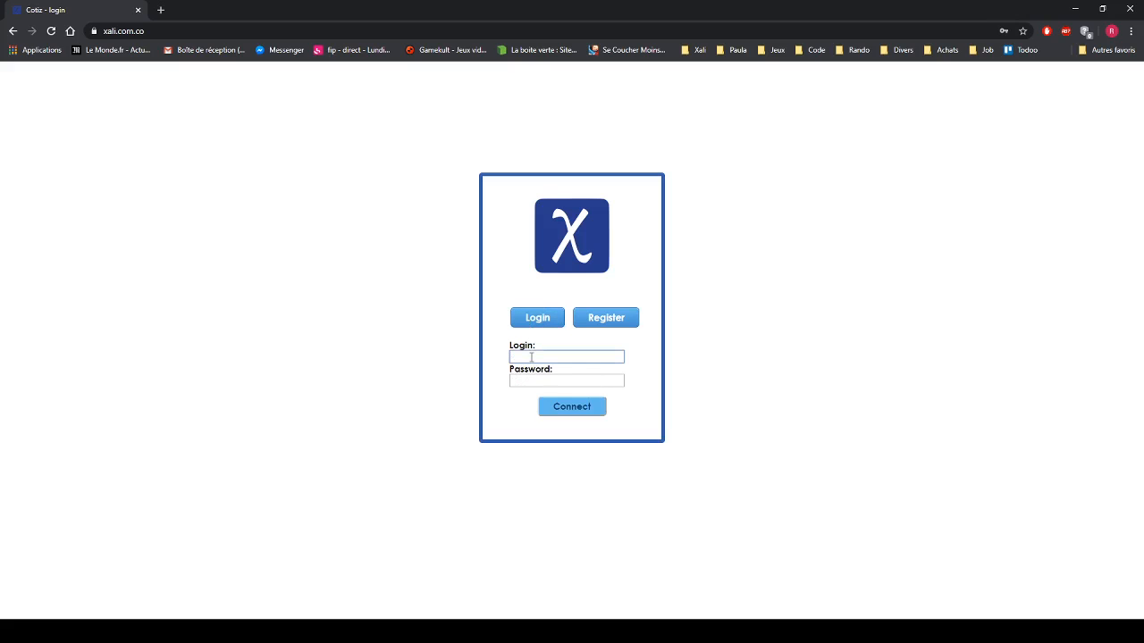
- Sign in with the new username, deleting the extra password characters after the failed first attempt
{"action": "type", "text": "Robert"}
{"action": "key", "text": "Tab"}
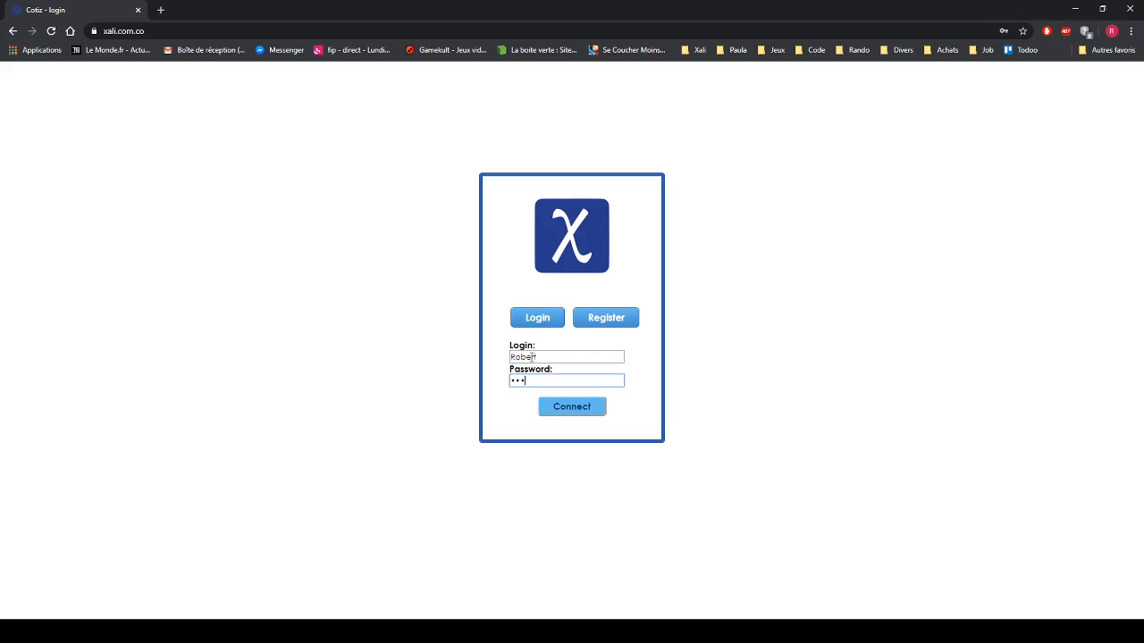
{"action": "left_click", "coordinate": [563, 409]}
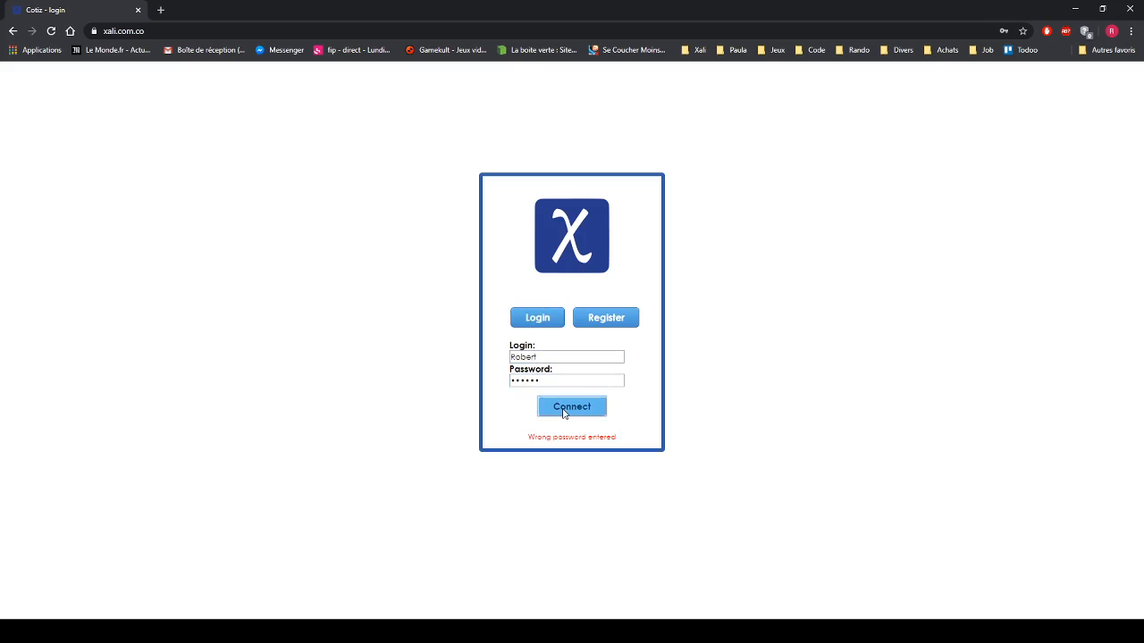
{"action": "left_click_drag", "start_coordinate": [566, 383], "coordinate": [509, 382]}
{"action": "key", "text": "BackSpace"}
{"action": "left_click", "coordinate": [564, 406]}
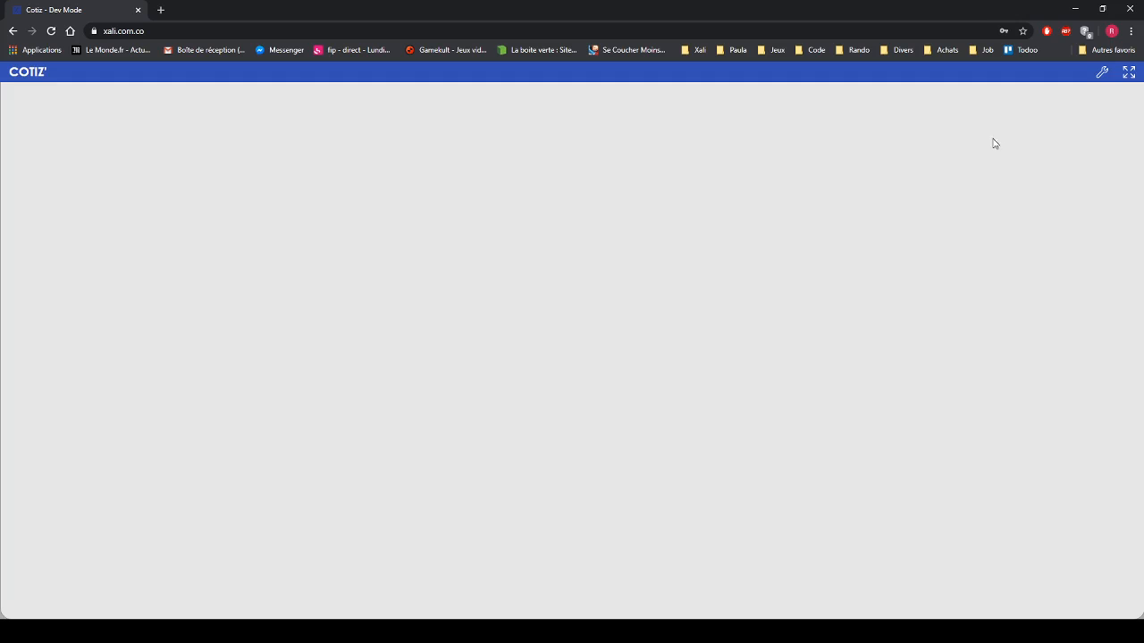
{"action": "left_click", "coordinate": [28, 72]}
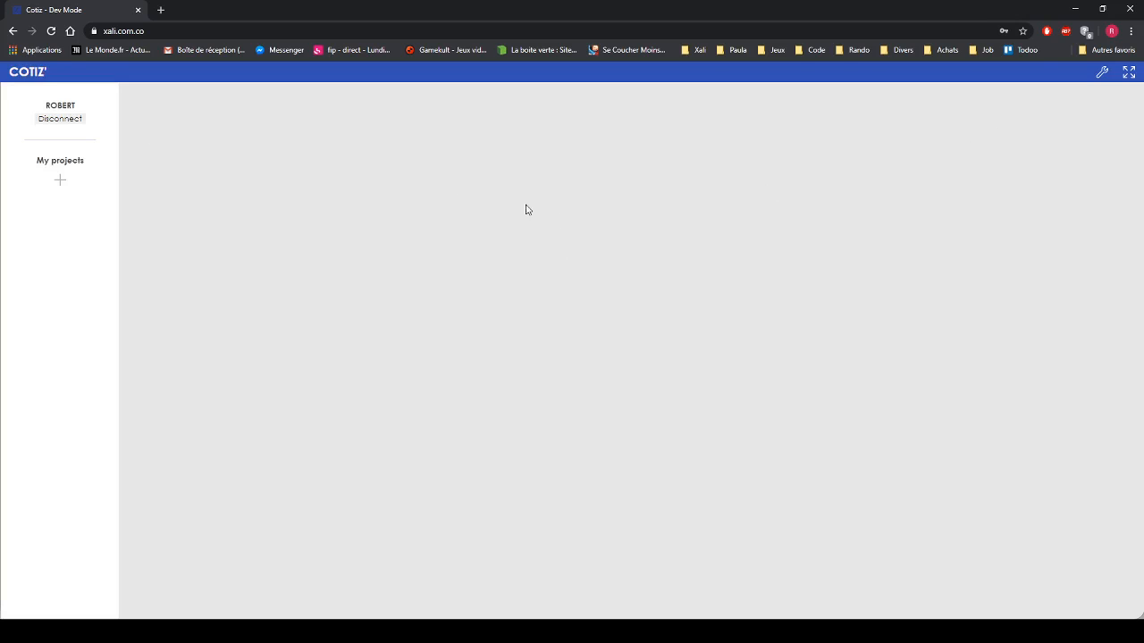
- Create a new blank project from the + under My projects
{"action": "left_click", "coordinate": [62, 183]}
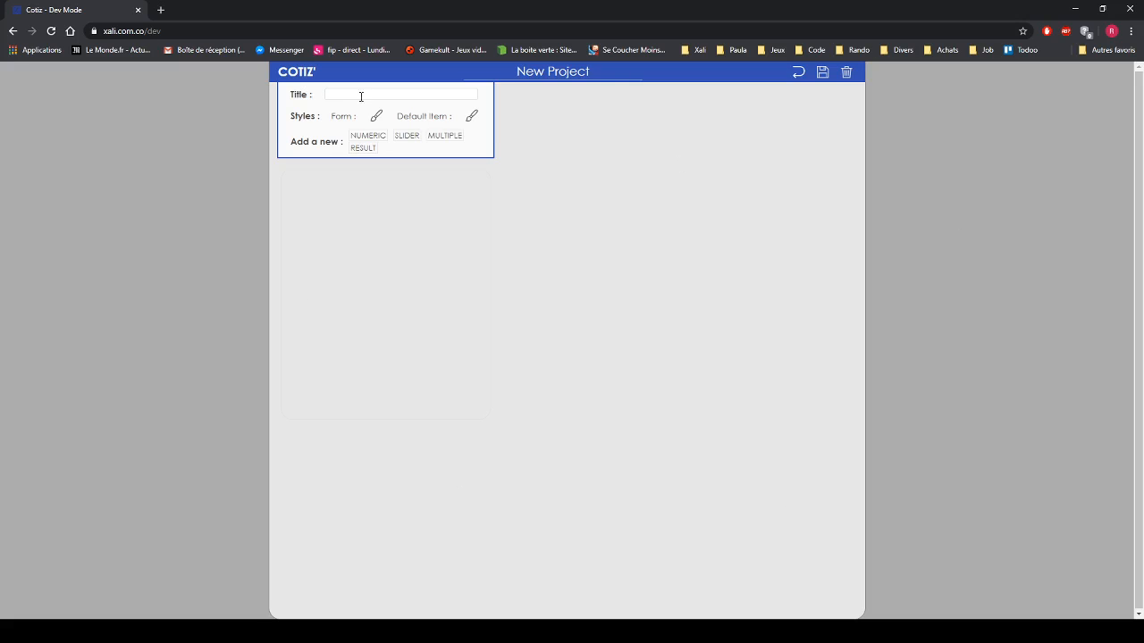
- Rename the project to 'Notre projet'
{"action": "left_click_drag", "start_coordinate": [597, 72], "coordinate": [485, 66]}
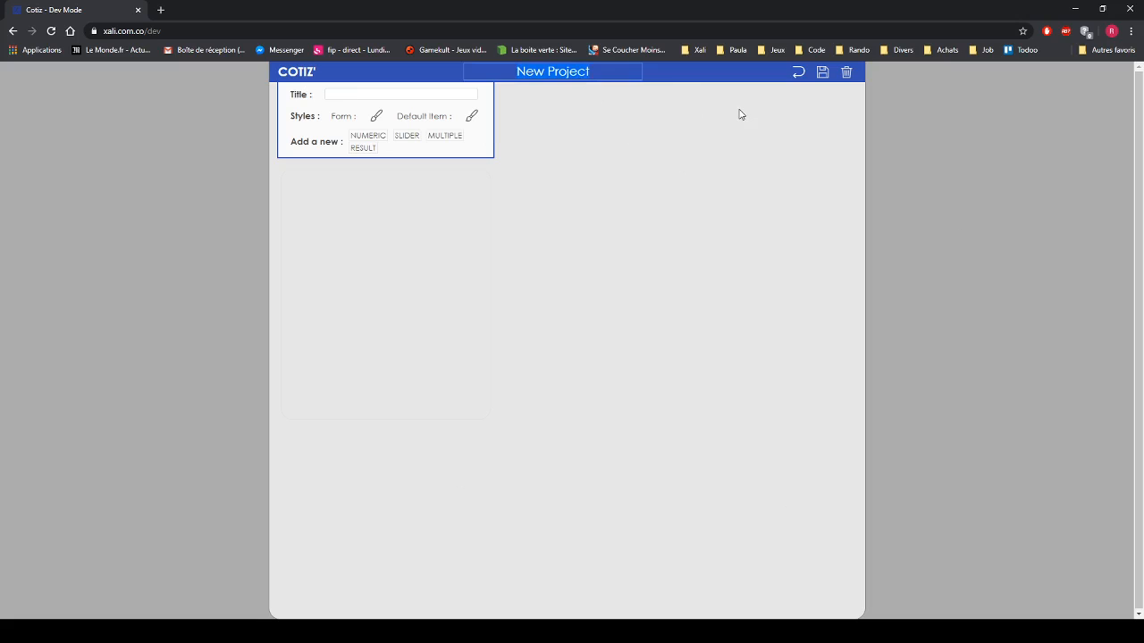
{"action": "type", "text": "Notre projet"}
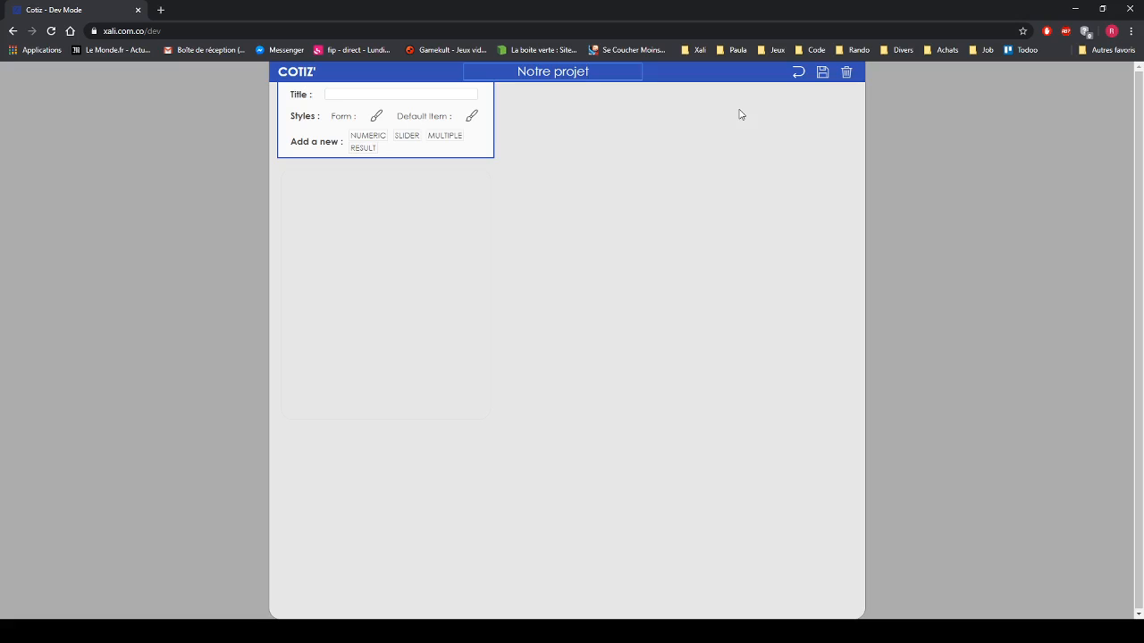
{"action": "left_click", "coordinate": [740, 114]}
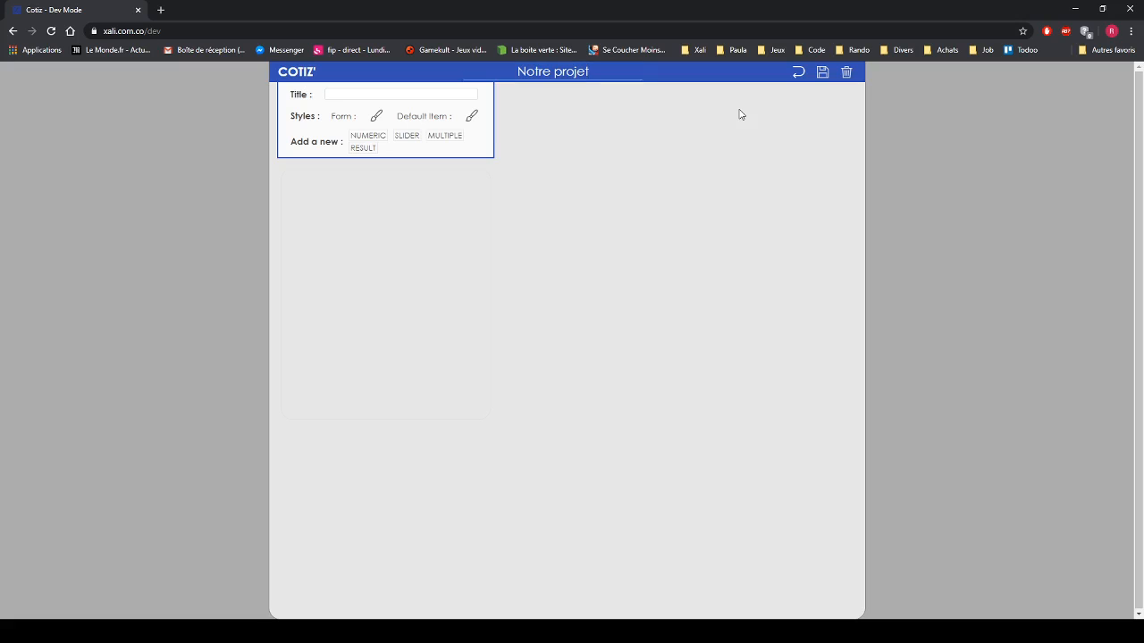
- Title the form 'A demo title' and add a Numeric input item
{"action": "left_click", "coordinate": [373, 94]}
{"action": "left_click", "coordinate": [375, 116]}
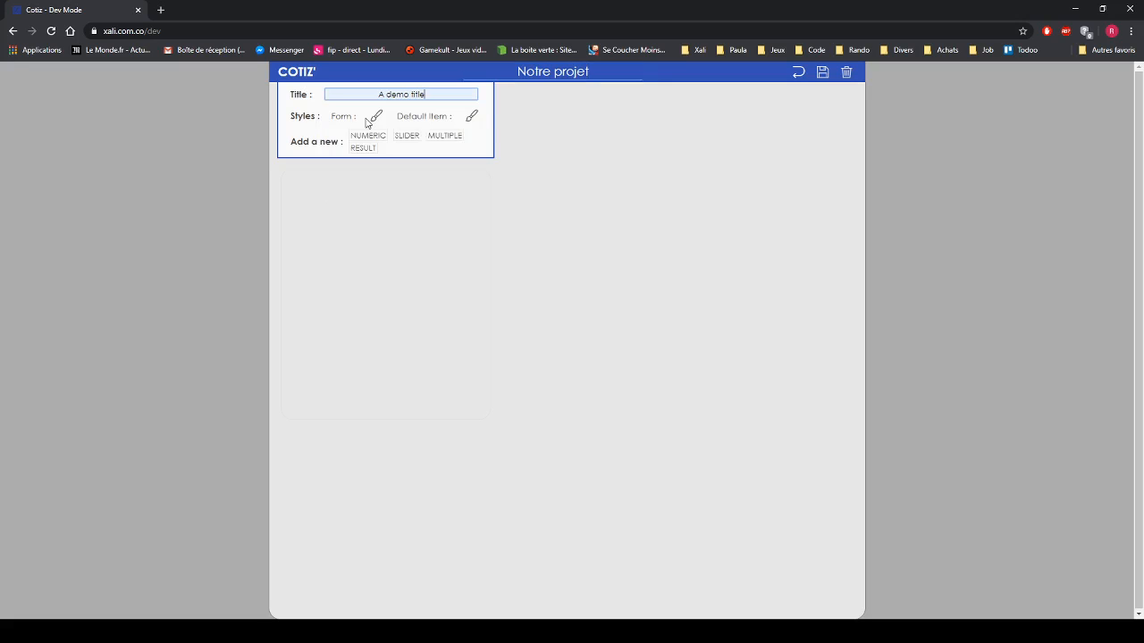
{"action": "left_click", "coordinate": [515, 118]}
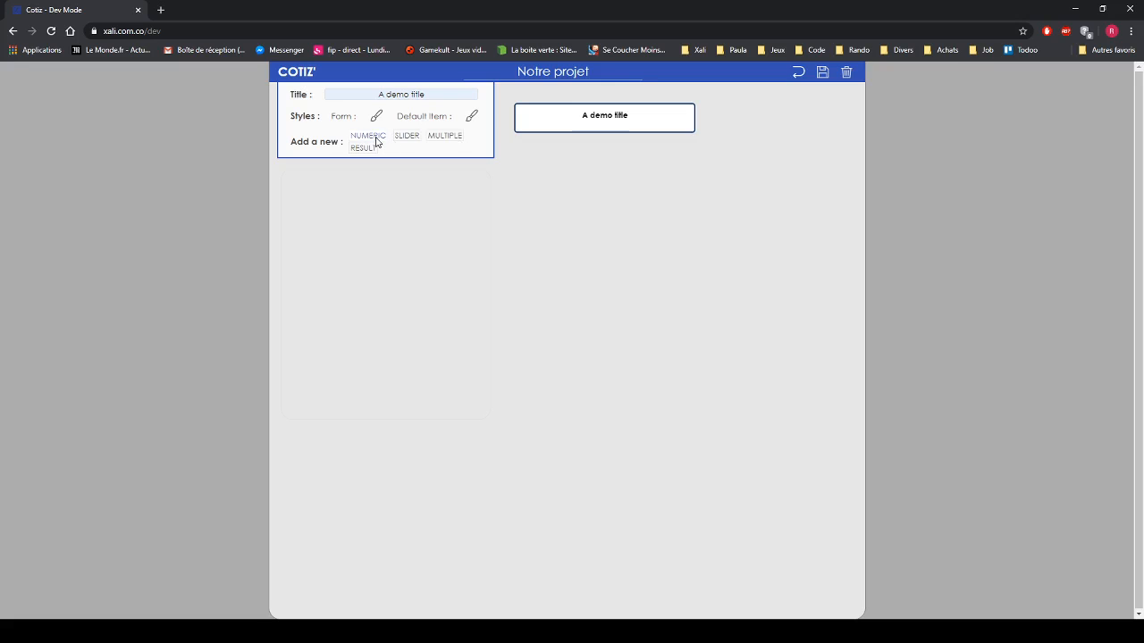
{"action": "left_click", "coordinate": [376, 138]}
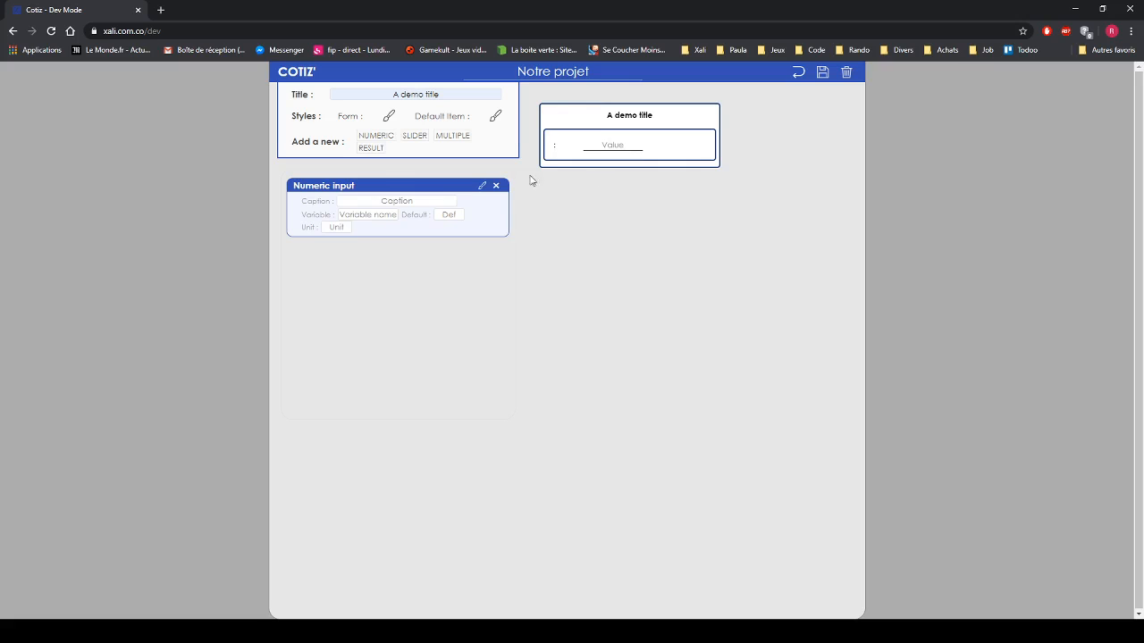
- Set the numeric input to caption Numerique, variable num, default 15 and unit kg
{"action": "left_click", "coordinate": [377, 202]}
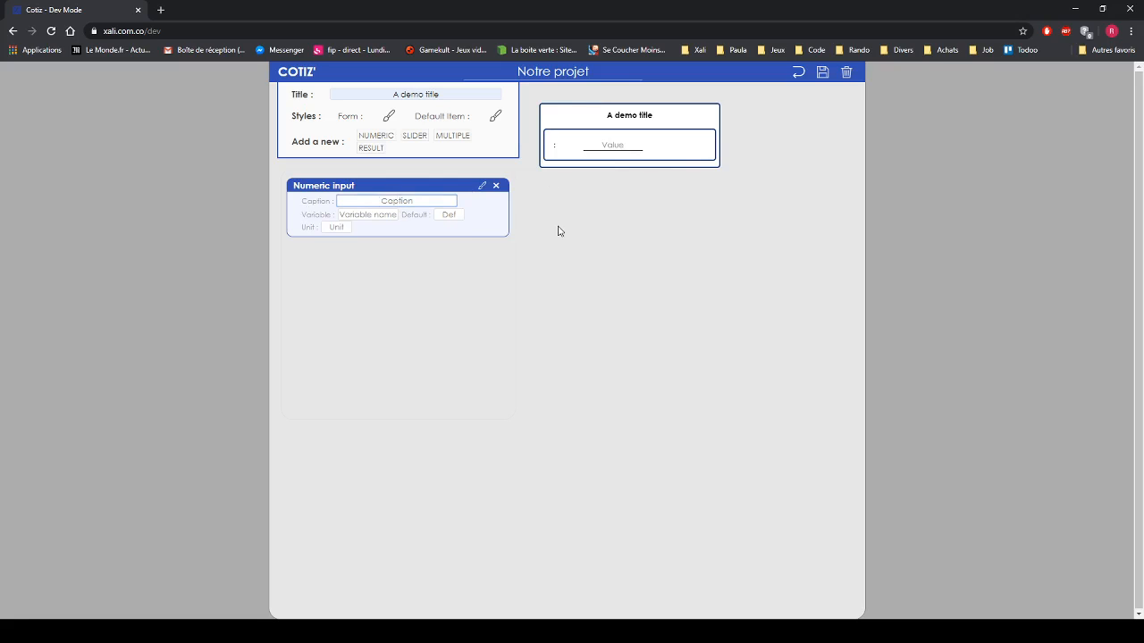
{"action": "type", "text": "Numerique"}
{"action": "left_click", "coordinate": [559, 232]}
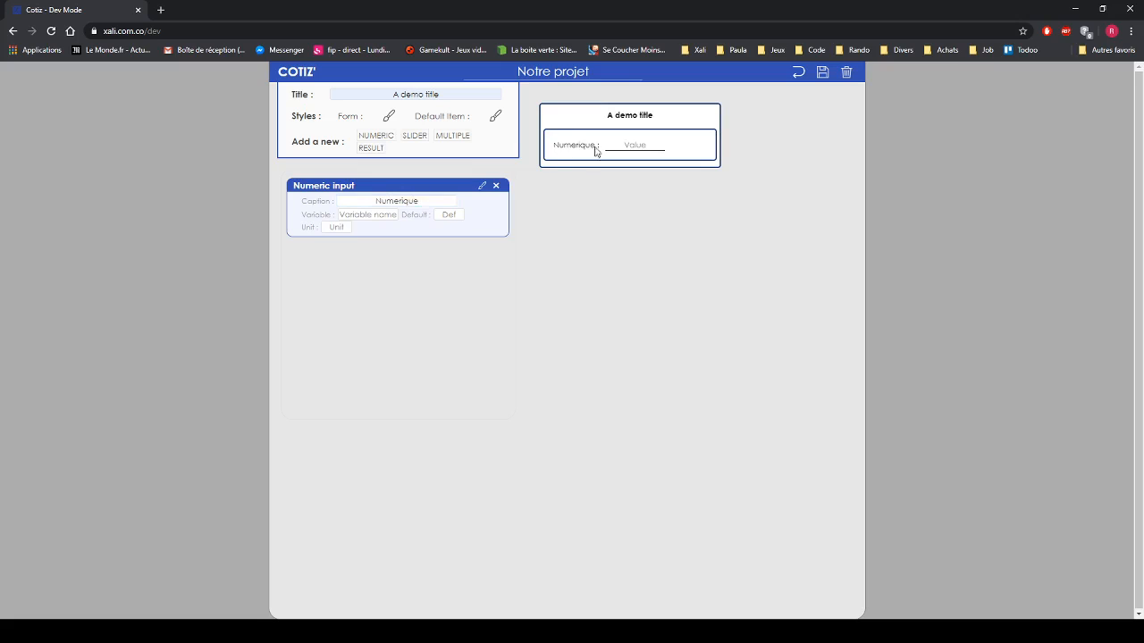
{"action": "left_click", "coordinate": [368, 215]}
{"action": "type", "text": "num"}
{"action": "left_click", "coordinate": [249, 231]}
{"action": "left_click", "coordinate": [441, 217]}
{"action": "type", "text": "15"}
{"action": "left_click", "coordinate": [340, 227]}
{"action": "type", "text": "kg"}
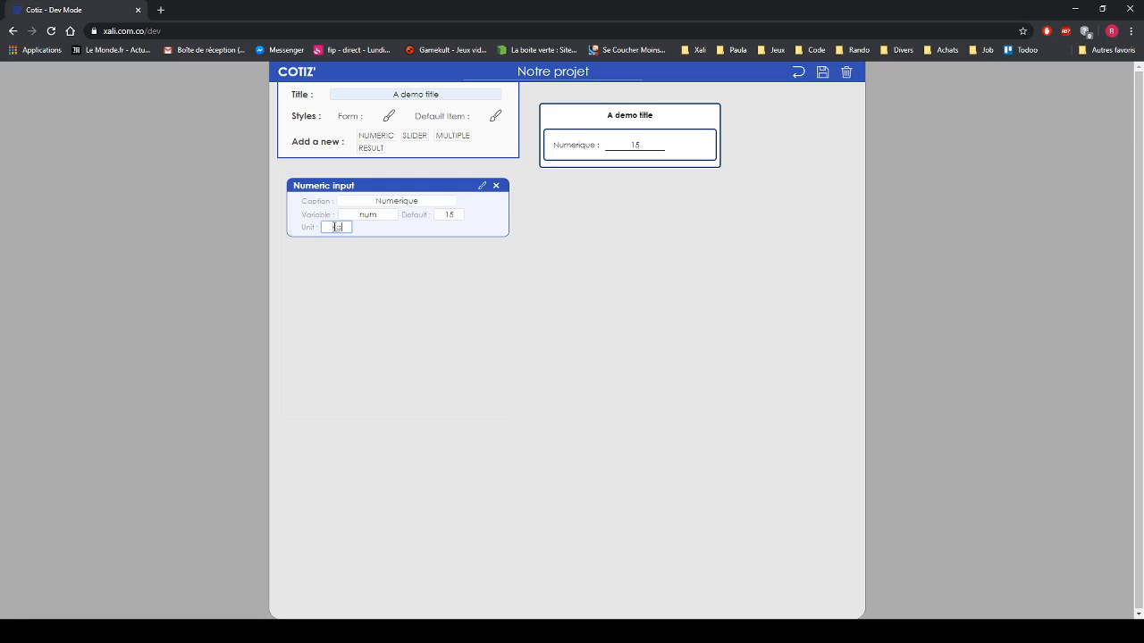
{"action": "left_click", "coordinate": [224, 234]}
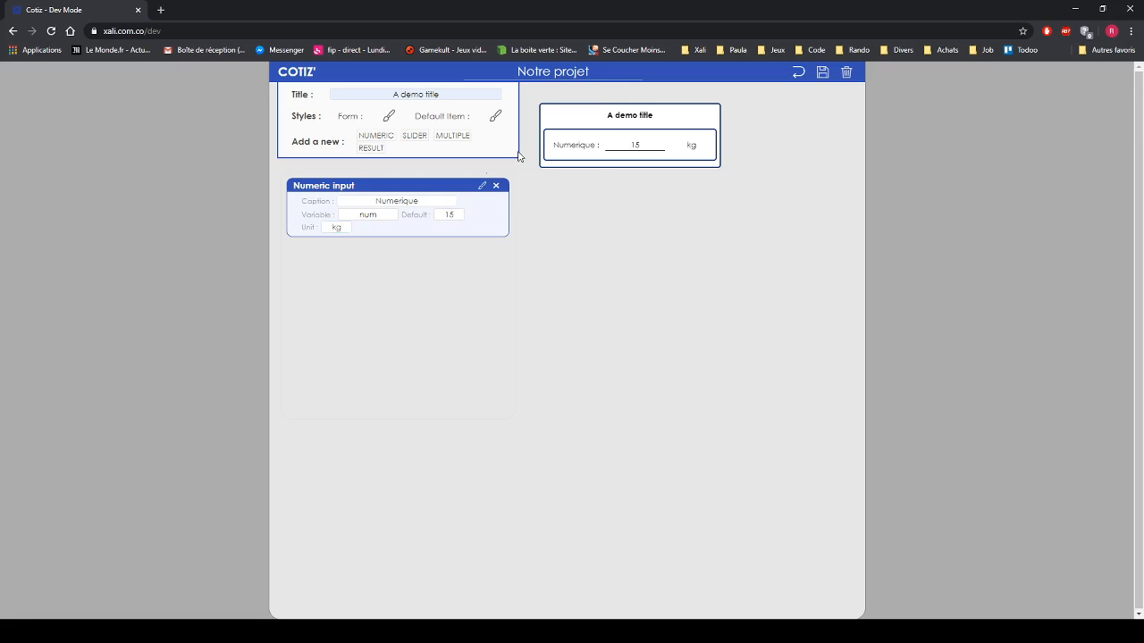
{"action": "left_click", "coordinate": [646, 144]}
- Add a Slider input captioned Slider with variable slider, default 5 and unit %
{"action": "left_click", "coordinate": [407, 275]}
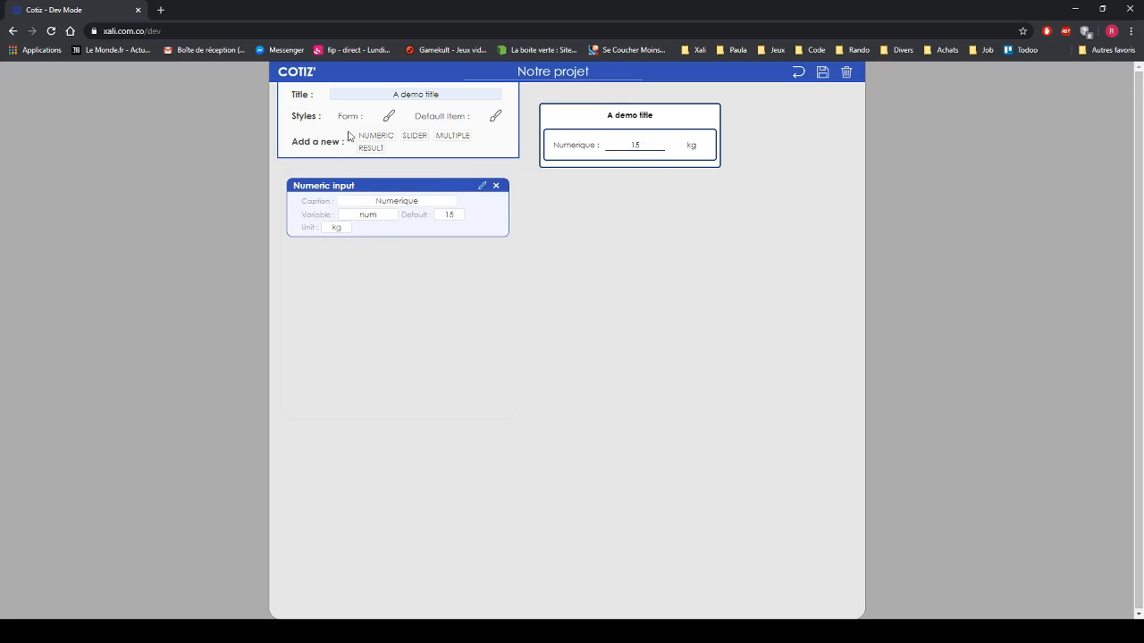
{"action": "left_click", "coordinate": [414, 136]}
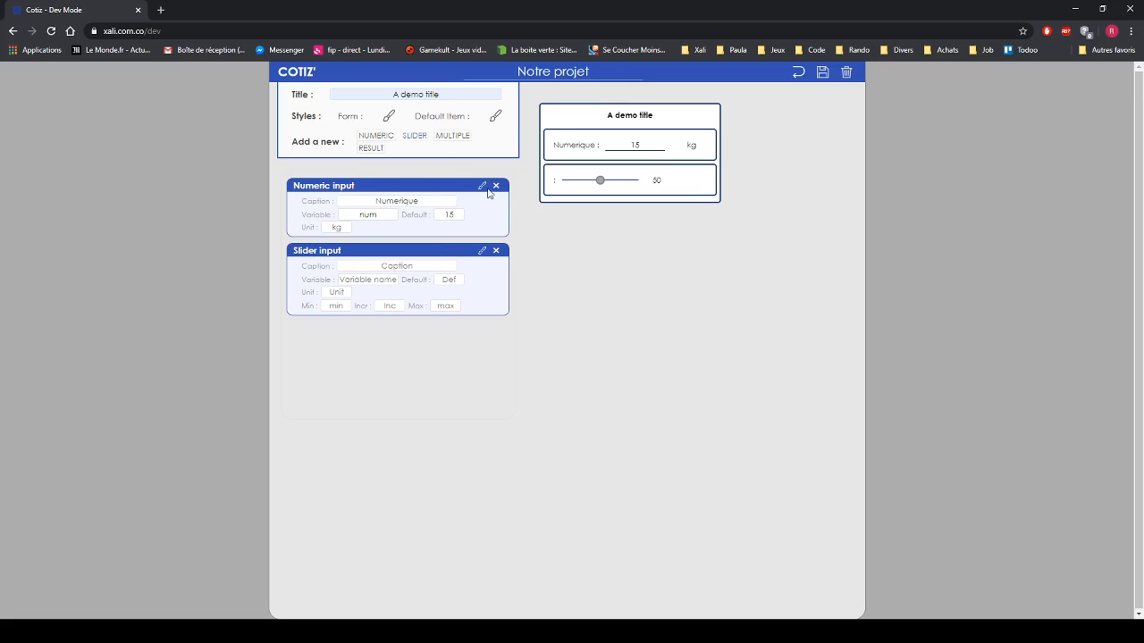
{"action": "left_click", "coordinate": [379, 266]}
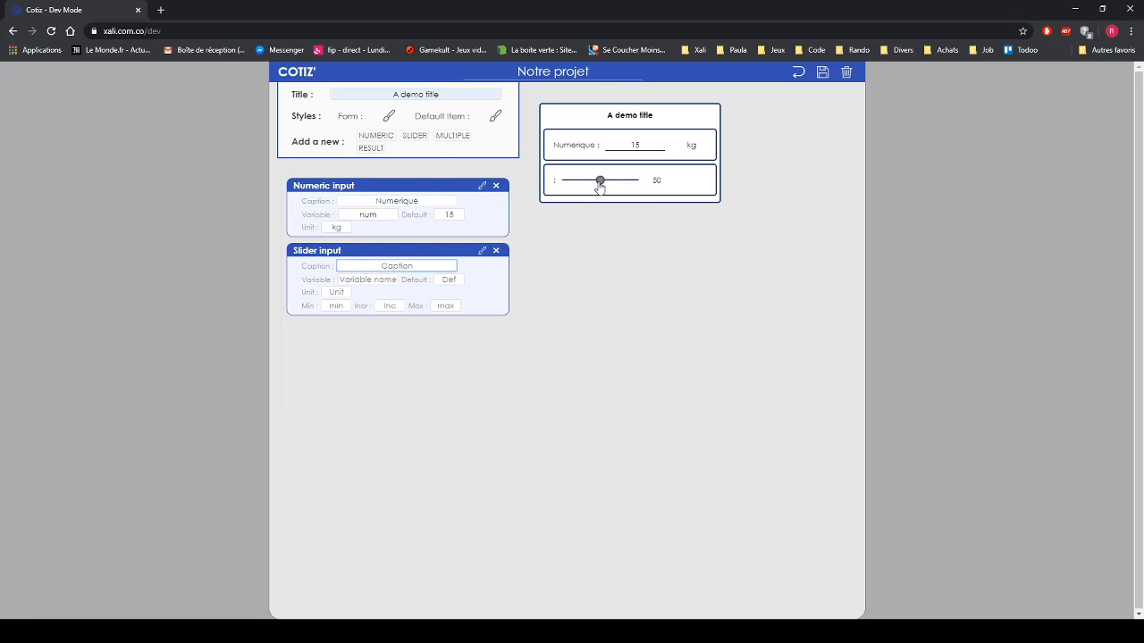
{"action": "mouse_move", "coordinate": [598, 183]}
{"action": "left_mouse_down"}
{"action": "mouse_move", "coordinate": [626, 185]}
{"action": "mouse_move", "coordinate": [593, 187]}
{"action": "left_mouse_up"}
{"action": "left_click", "coordinate": [442, 264]}
{"action": "type", "text": "Slider"}
{"action": "left_click", "coordinate": [361, 280]}
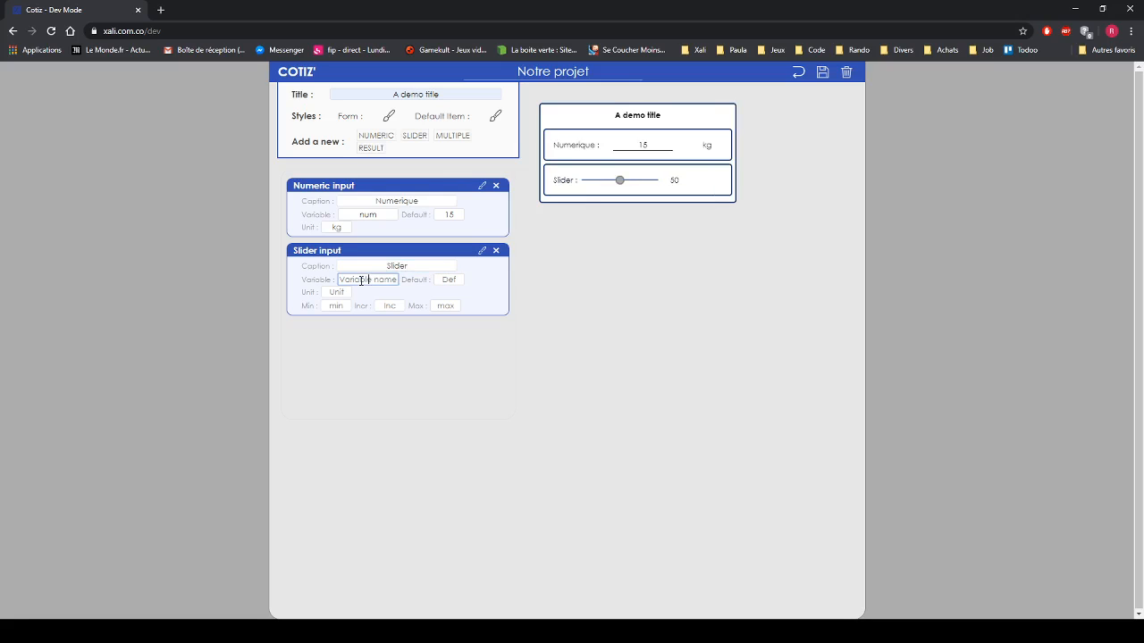
{"action": "type", "text": "slider"}
{"action": "left_click", "coordinate": [447, 281]}
{"action": "type", "text": "5"}
{"action": "left_click", "coordinate": [347, 292]}
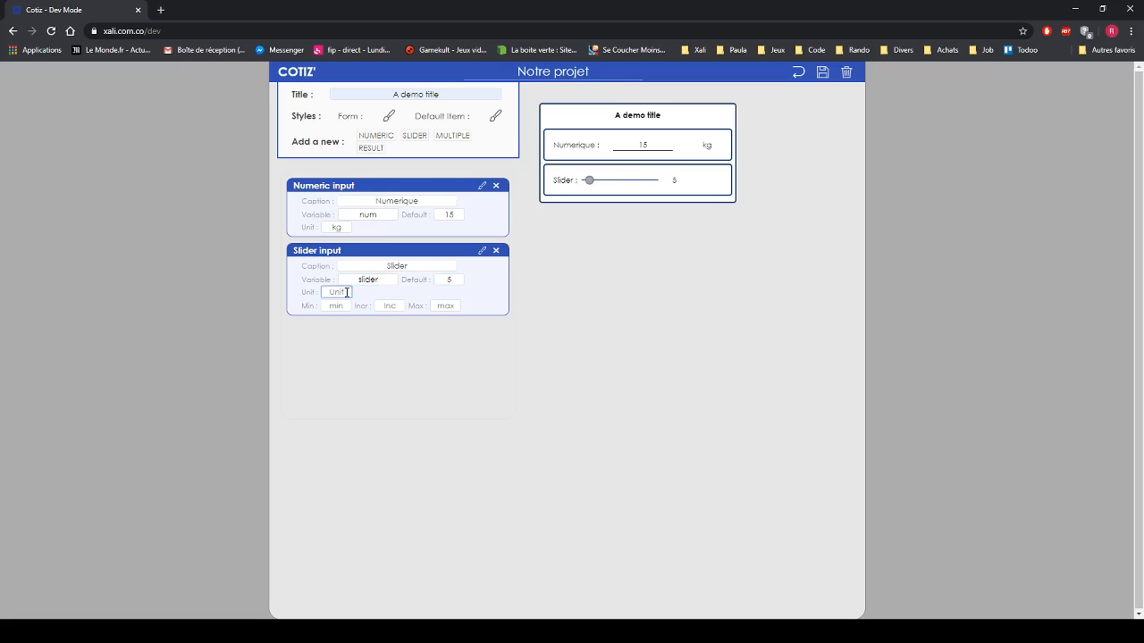
{"action": "type", "text": "%"}
- Give the slider Min 1, Max 75 and Incr 1, and test it in the preview
{"action": "left_click", "coordinate": [344, 306]}
{"action": "left_click_drag", "start_coordinate": [592, 180], "coordinate": [623, 189]}
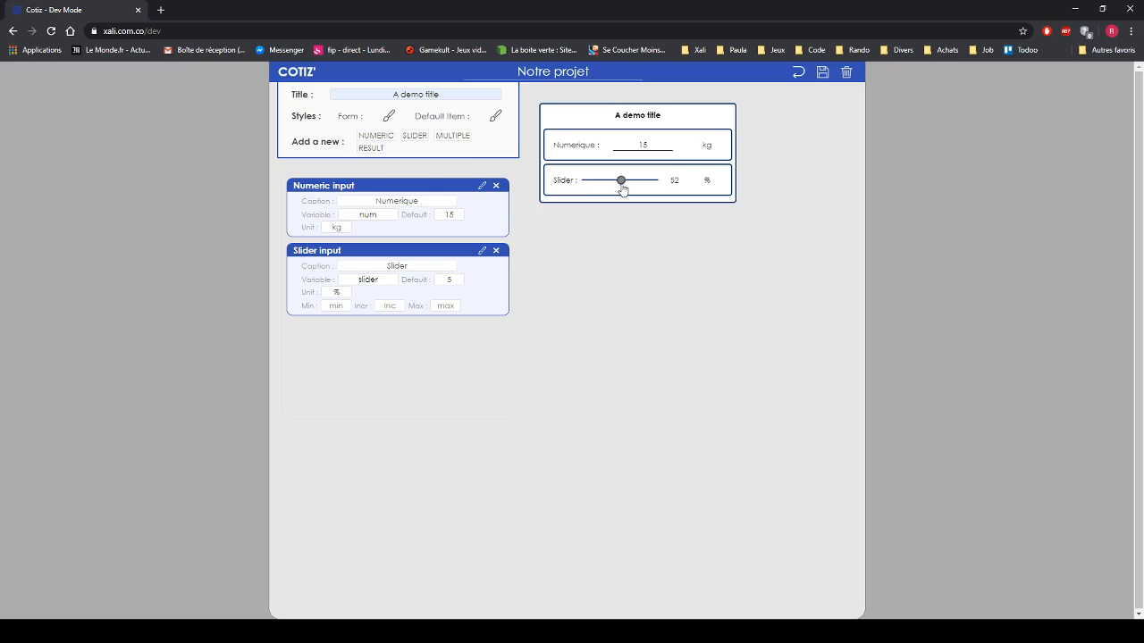
{"action": "left_click", "coordinate": [335, 306]}
{"action": "type", "text": "1"}
{"action": "left_click", "coordinate": [442, 306]}
{"action": "type", "text": "75"}
{"action": "left_click", "coordinate": [388, 307]}
{"action": "type", "text": "1"}
{"action": "left_click", "coordinate": [527, 327]}
{"action": "left_click_drag", "start_coordinate": [590, 182], "coordinate": [619, 185]}
{"action": "left_click", "coordinate": [449, 136]}
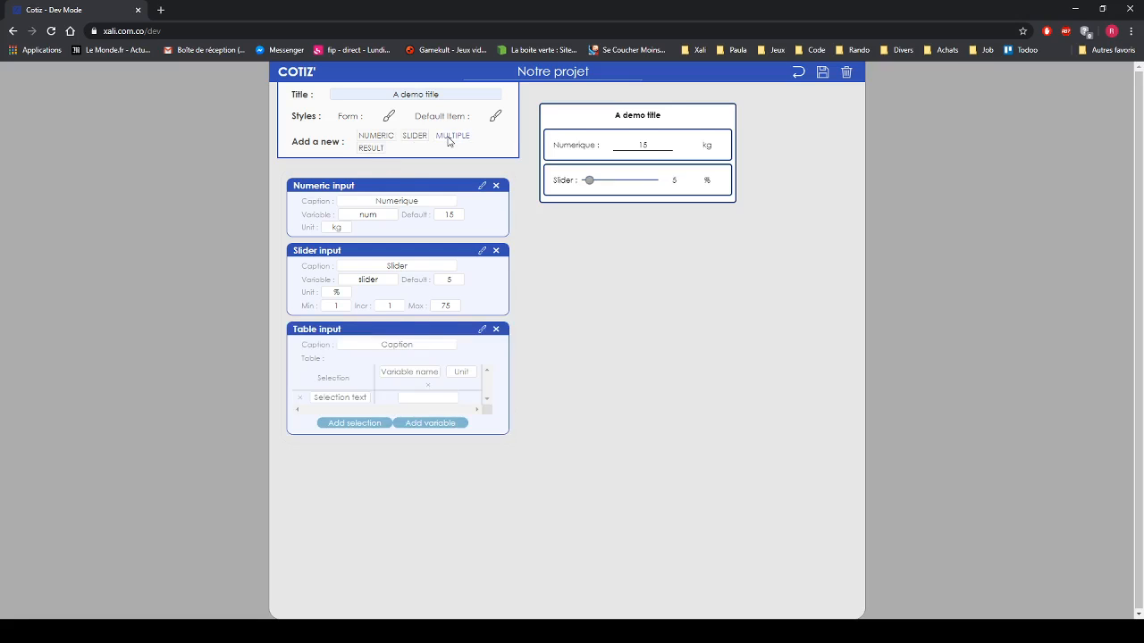
- Caption the multiple-choice input Table with choices A, B and C, and try option B
{"action": "left_click", "coordinate": [387, 344]}
{"action": "type", "text": "Table"}
{"action": "left_click", "coordinate": [152, 355]}
{"action": "left_click", "coordinate": [352, 424]}
{"action": "left_click", "coordinate": [351, 437]}
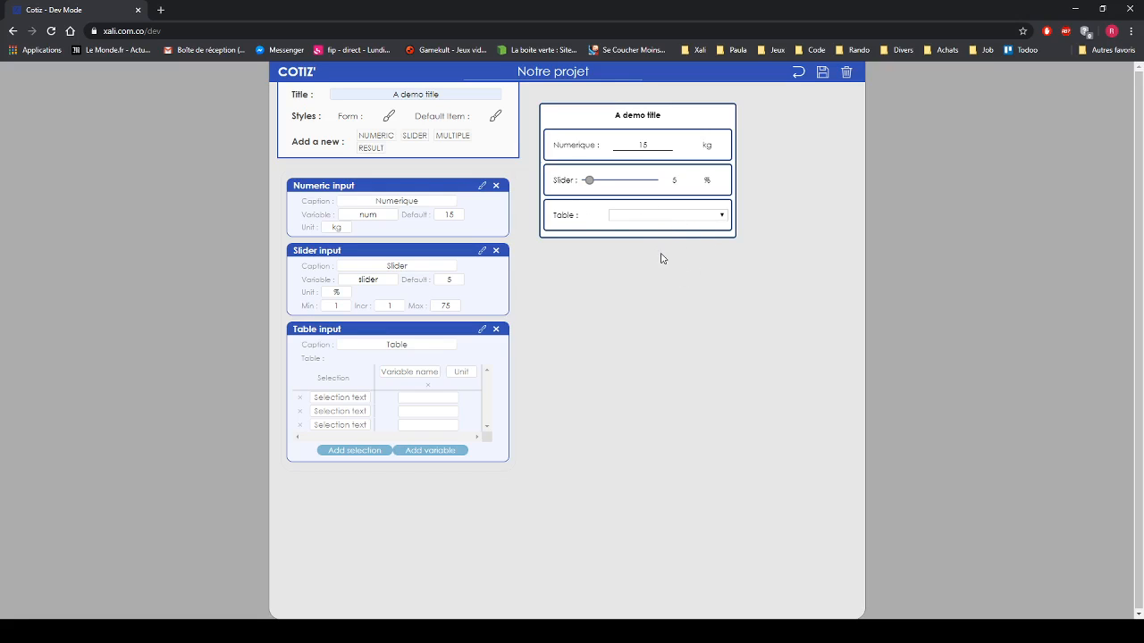
{"action": "left_click", "coordinate": [332, 396]}
{"action": "type", "text": "A"}
{"action": "left_click", "coordinate": [348, 411]}
{"action": "type", "text": "B"}
{"action": "left_click", "coordinate": [350, 425]}
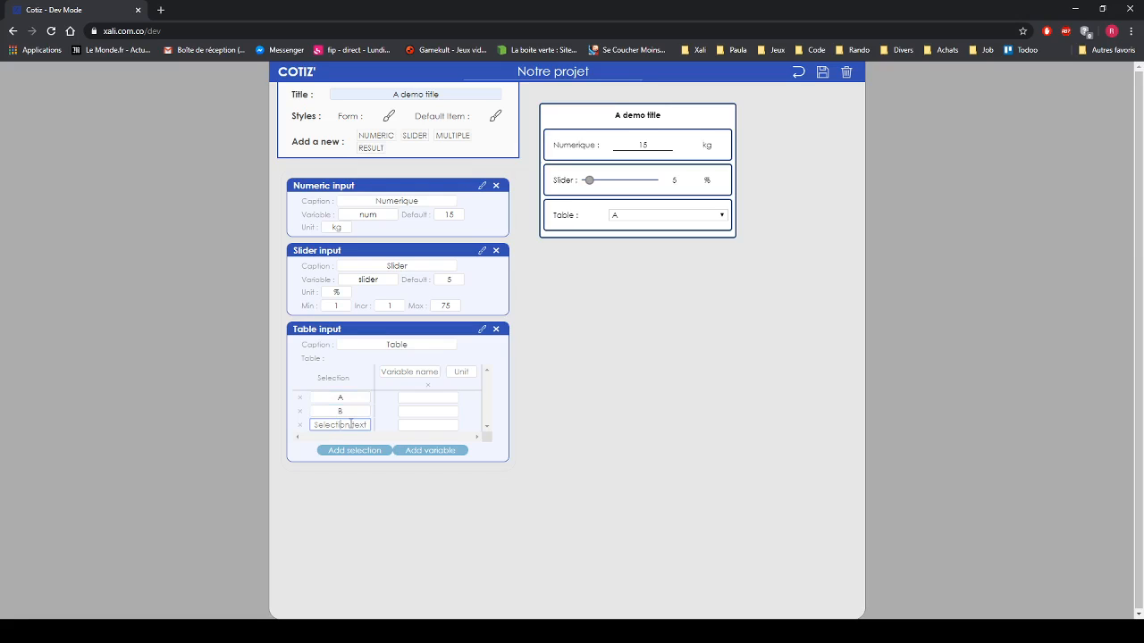
{"action": "type", "text": "C"}
{"action": "left_click_drag", "start_coordinate": [589, 183], "coordinate": [620, 188]}
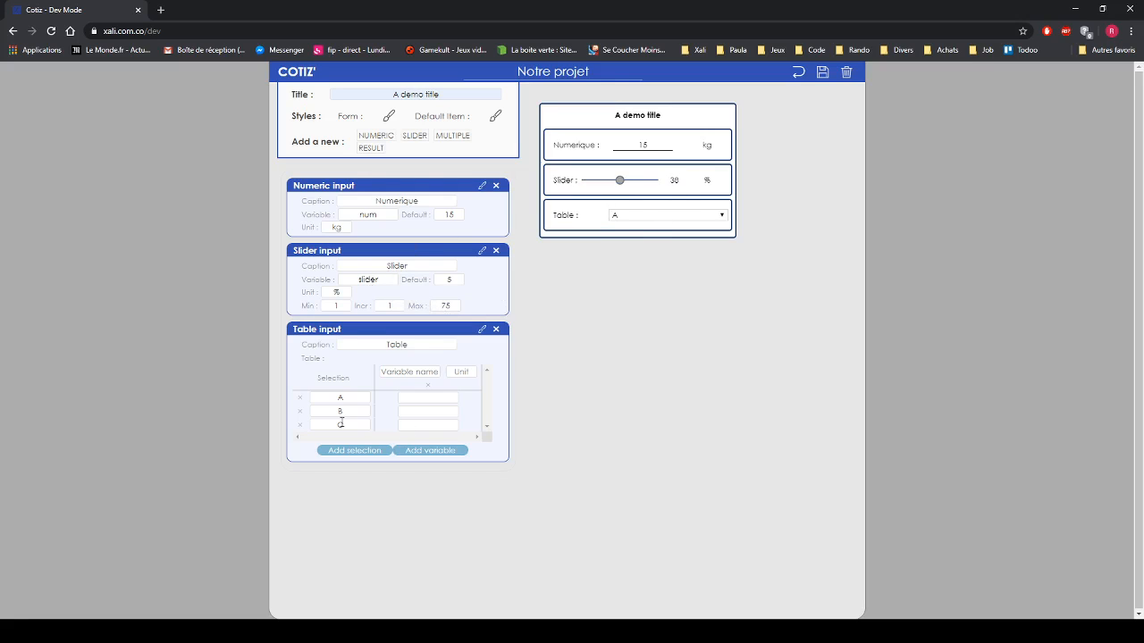
{"action": "left_click", "coordinate": [644, 215]}
{"action": "left_click", "coordinate": [640, 238]}
- Add a tab1 column in L with values 2, 15 and 48 for A, B, C
{"action": "left_click", "coordinate": [421, 371]}
{"action": "type", "text": "tab1"}
{"action": "left_click", "coordinate": [454, 373]}
{"action": "type", "text": "l"}
{"action": "left_click", "coordinate": [426, 397]}
{"action": "type", "text": "2"}
{"action": "left_click", "coordinate": [430, 412]}
{"action": "type", "text": "15"}
{"action": "left_click", "coordinate": [436, 424]}
{"action": "type", "text": "48"}
{"action": "left_click", "coordinate": [555, 472]}
- Add a tab2 column in kg with values 58, 73 and 91 for A, B, C
{"action": "left_click", "coordinate": [433, 452]}
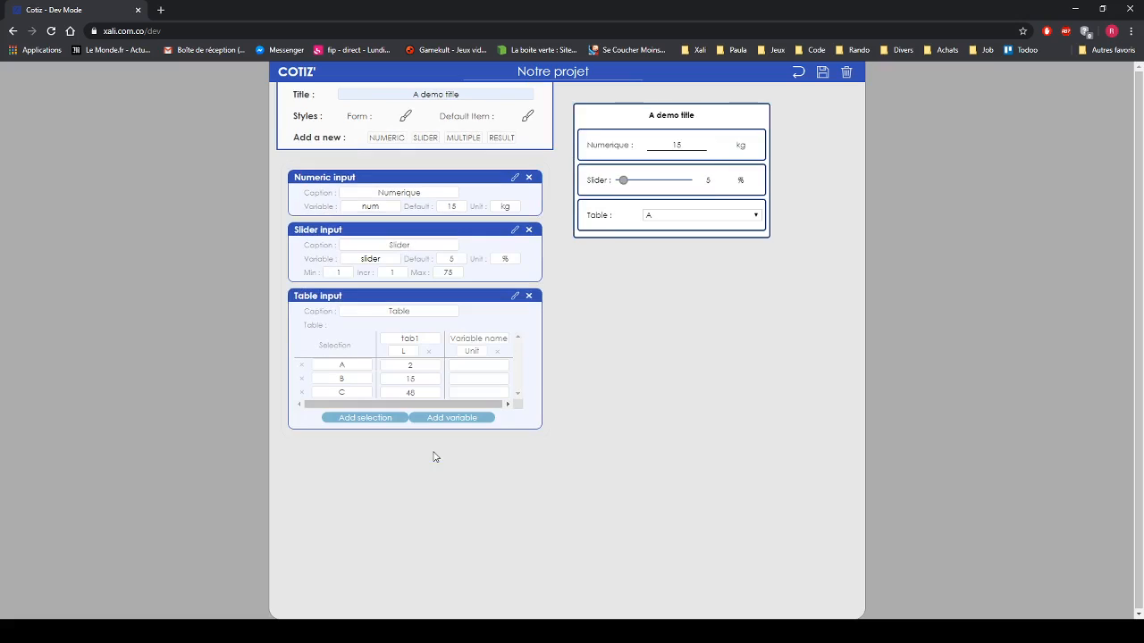
{"action": "left_click", "coordinate": [483, 339]}
{"action": "type", "text": "tab"}
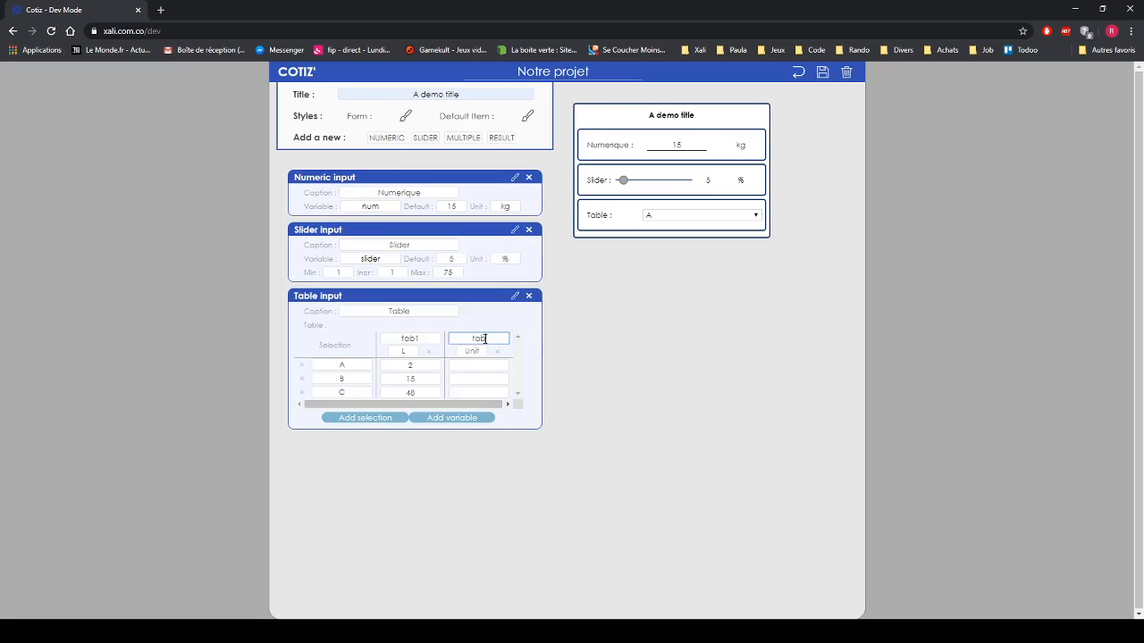
{"action": "type", "text": "2"}
{"action": "left_click", "coordinate": [471, 351]}
{"action": "type", "text": "kg"}
{"action": "key", "text": "Tab"}
{"action": "type", "text": "58"}
{"action": "left_click", "coordinate": [481, 380]}
{"action": "type", "text": "7"}
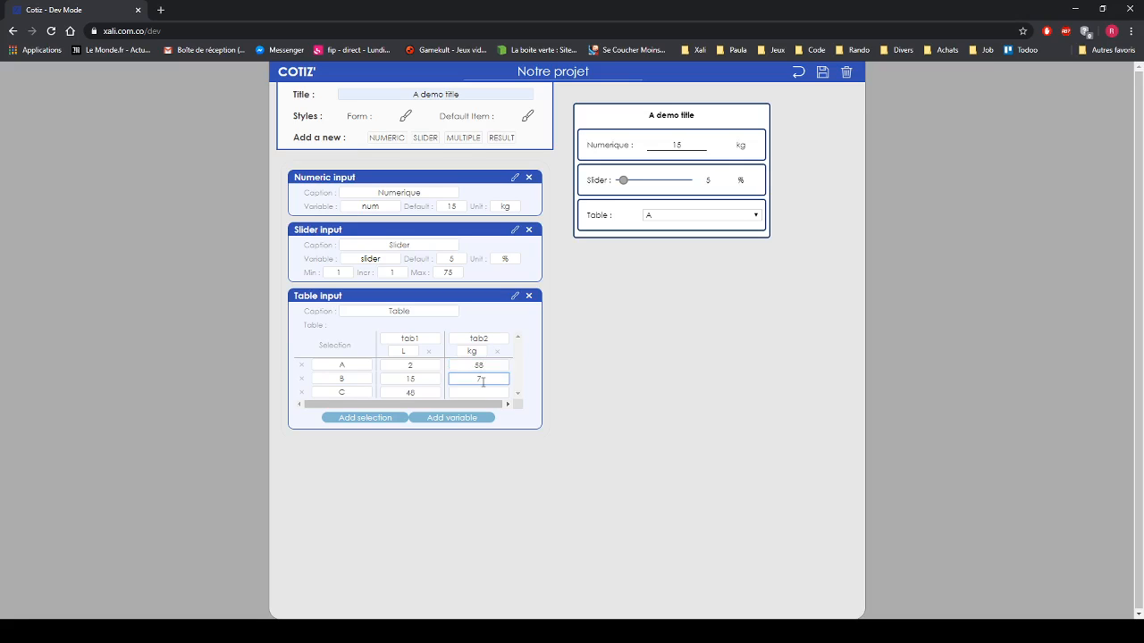
{"action": "type", "text": "3"}
{"action": "left_click", "coordinate": [481, 392]}
{"action": "type", "text": "9"}
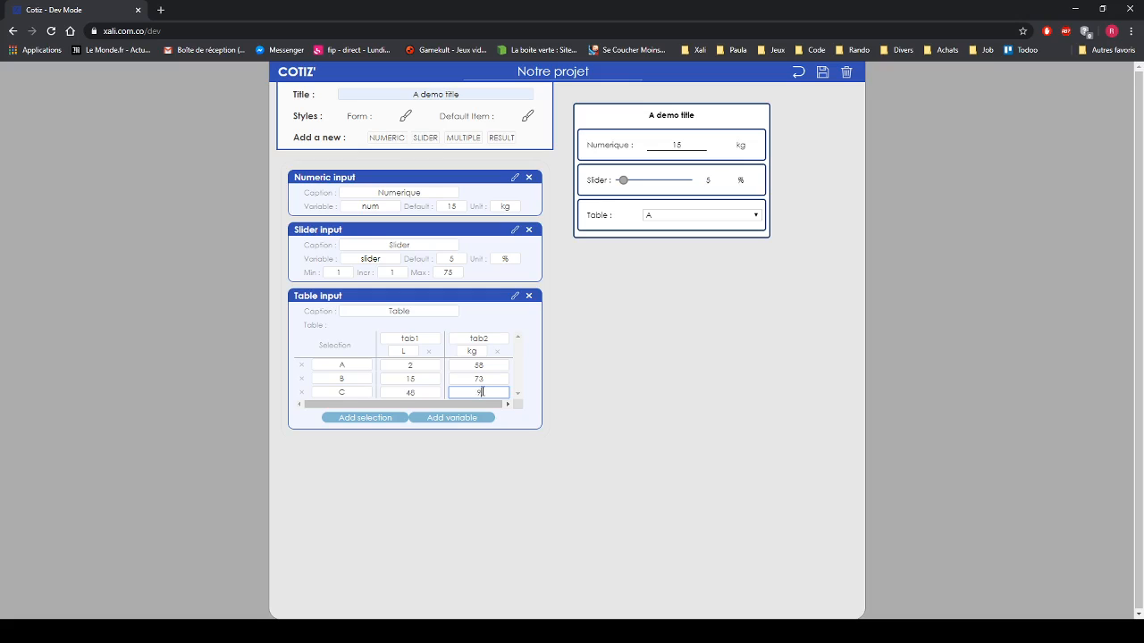
{"action": "type", "text": "1"}
{"action": "left_click", "coordinate": [574, 403]}
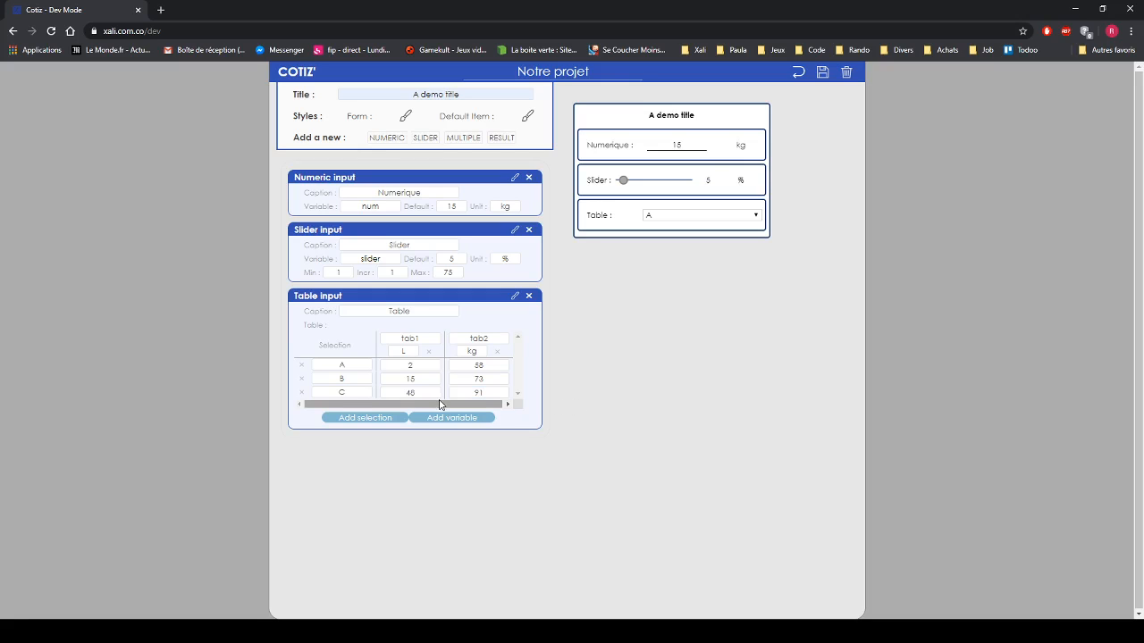
- Check option B in the preview's Table choice and add a result output
{"action": "left_click", "coordinate": [698, 217]}
{"action": "left_click", "coordinate": [691, 237]}
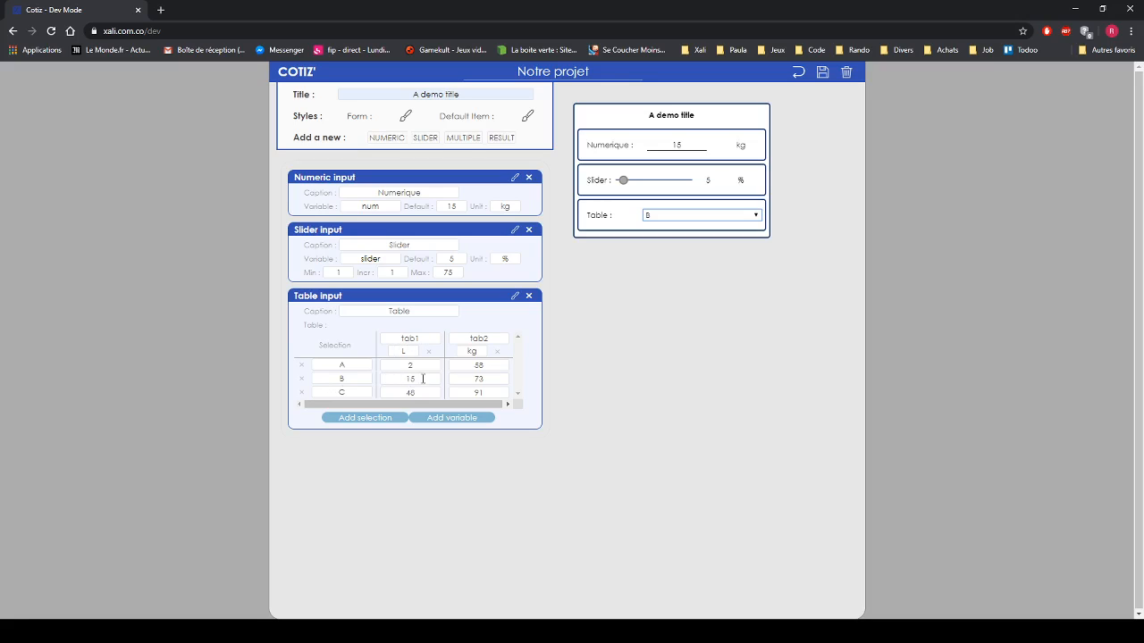
{"action": "left_click", "coordinate": [688, 294]}
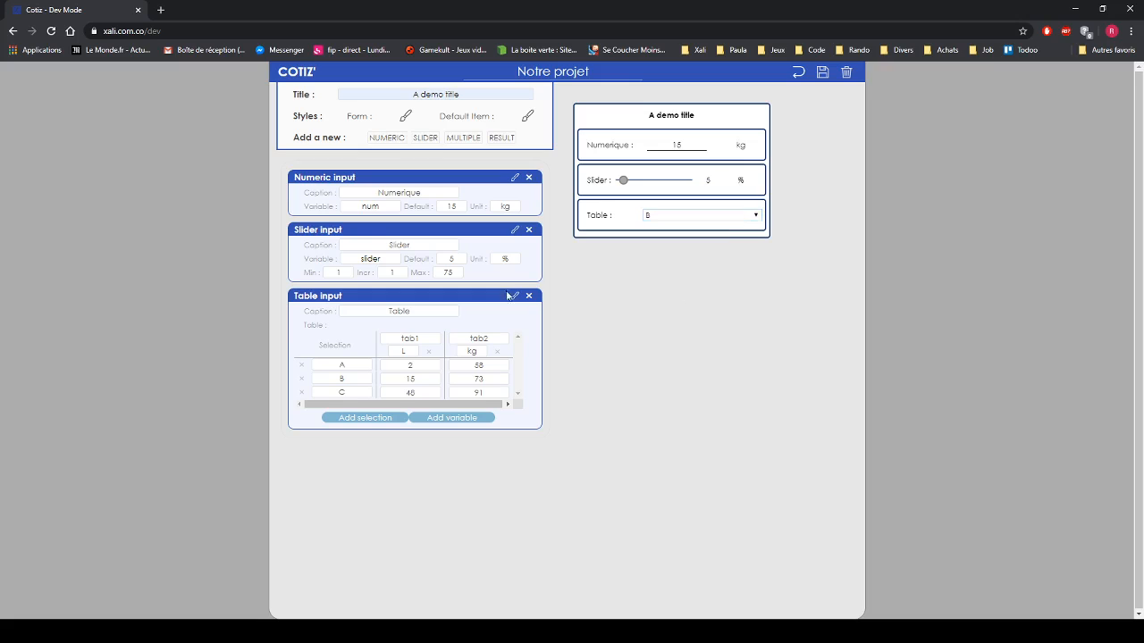
{"action": "left_click", "coordinate": [504, 141]}
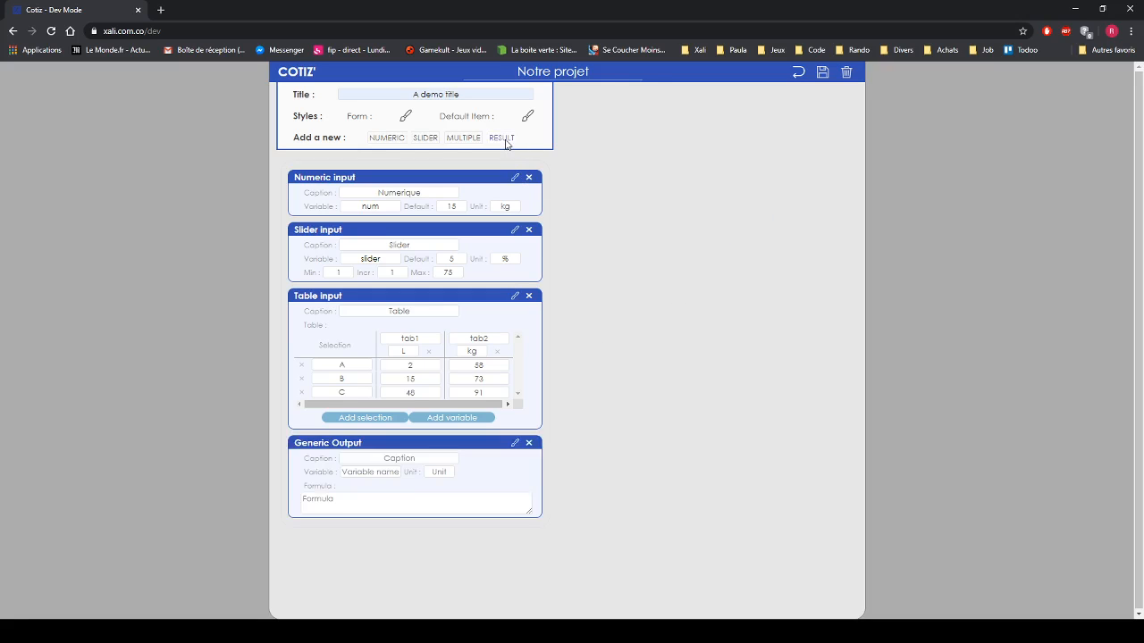
- Caption the output Resultat with variable res and unit €
{"action": "left_click", "coordinate": [397, 459]}
{"action": "type", "text": "Resultat"}
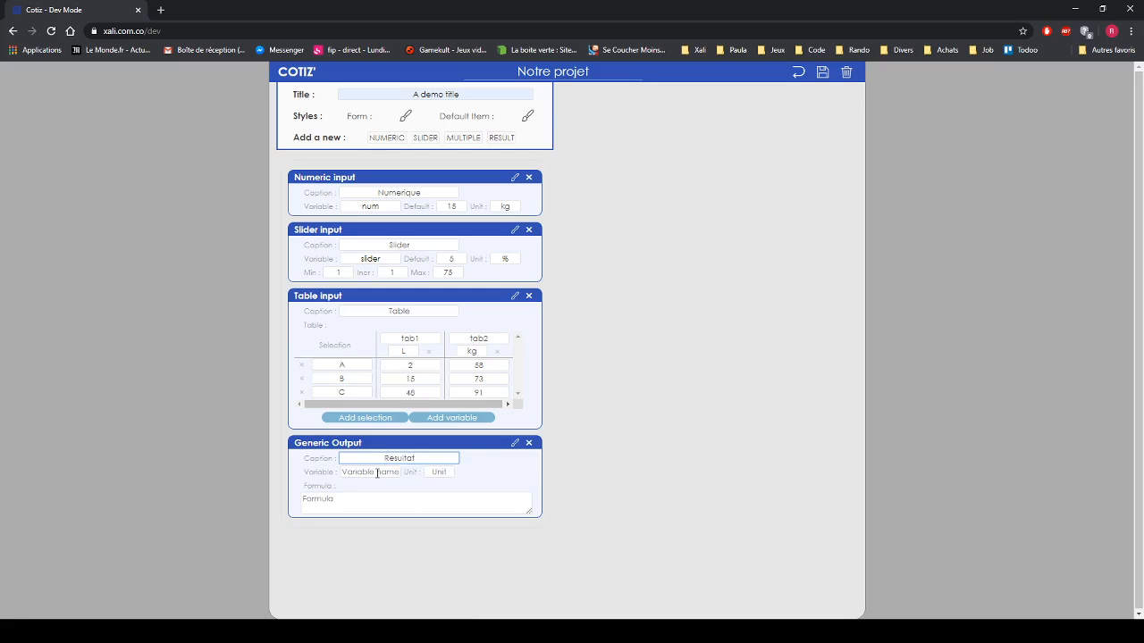
{"action": "left_click", "coordinate": [377, 473]}
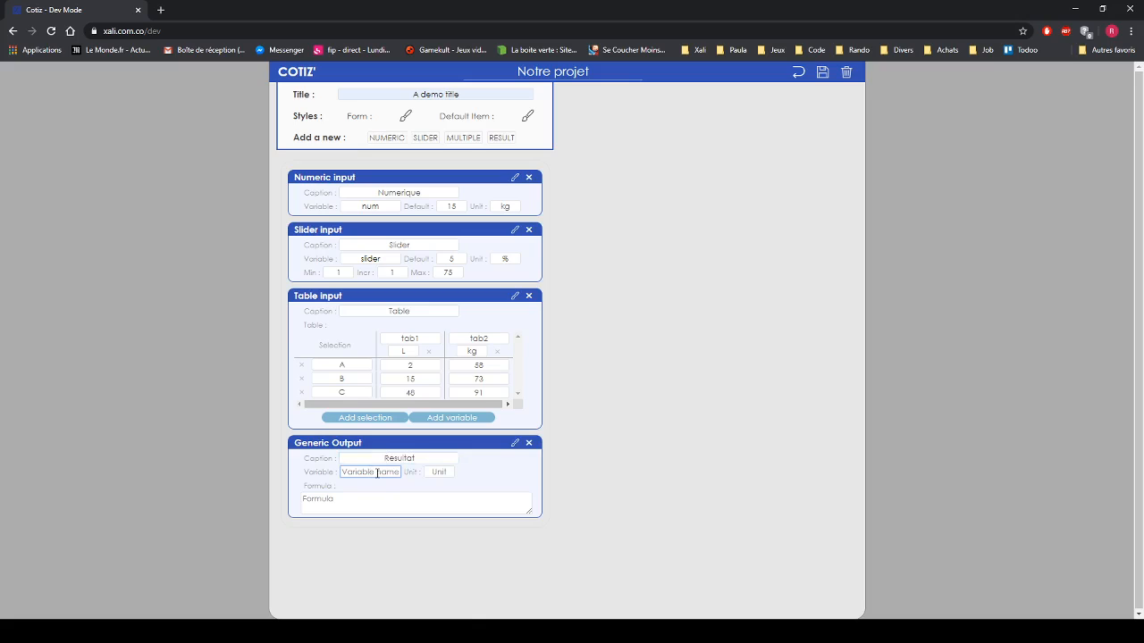
{"action": "type", "text": "res"}
{"action": "left_click", "coordinate": [448, 471]}
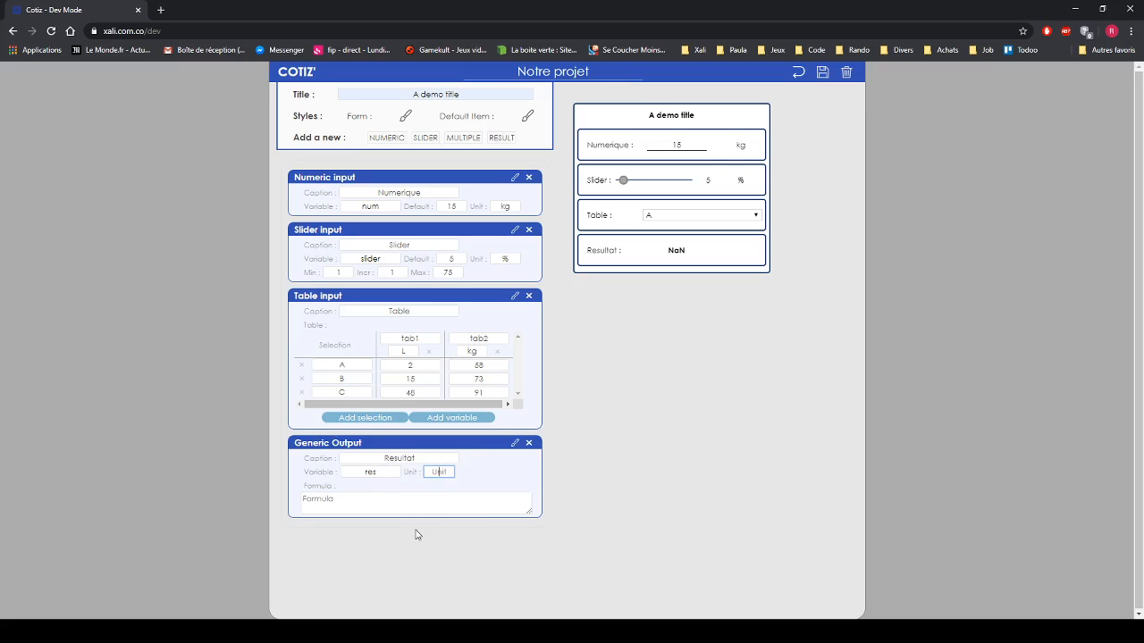
{"action": "type", "text": "€"}
- Enter the Resultat formula num+(tab1*num)-tab2*slider+8 and apply it
{"action": "left_click", "coordinate": [404, 501]}
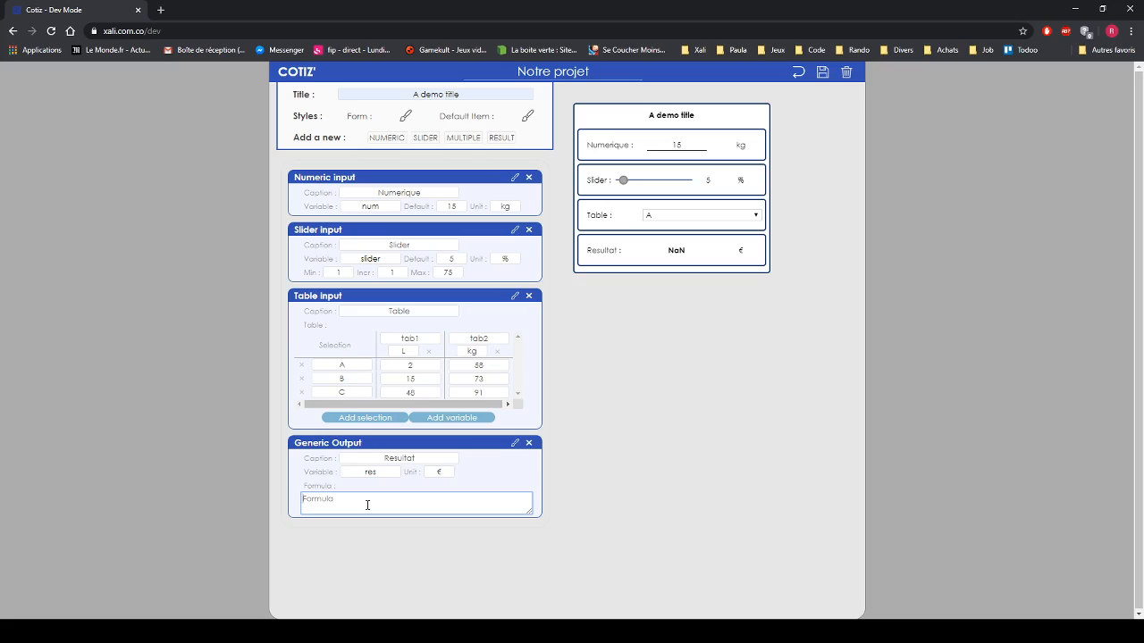
{"action": "type", "text": "num+(tab1*num)-"}
{"action": "type", "text": "tab2*slider"}
{"action": "type", "text": "+8"}
{"action": "left_click", "coordinate": [201, 485]}
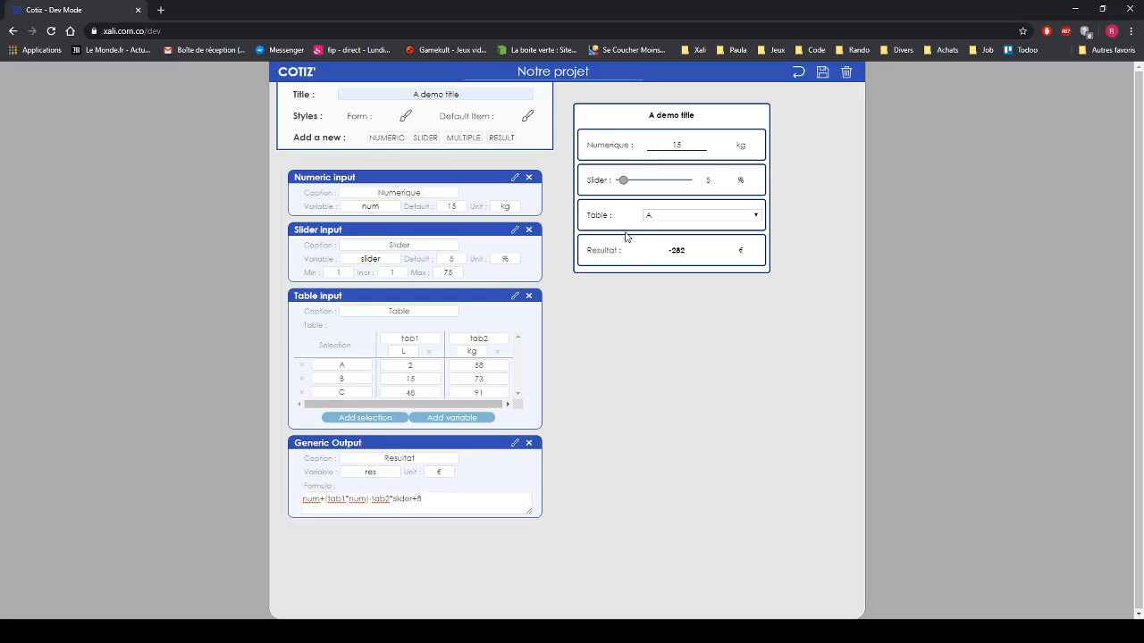
- Test Resultat by moving the slider, switching Table through B, C and A, and setting Numerique to 18
{"action": "mouse_move", "coordinate": [623, 180]}
{"action": "left_mouse_down"}
{"action": "mouse_move", "coordinate": [685, 181]}
{"action": "mouse_move", "coordinate": [630, 181]}
{"action": "mouse_move", "coordinate": [640, 182]}
{"action": "left_mouse_up"}
{"action": "left_click", "coordinate": [682, 217]}
{"action": "left_click", "coordinate": [684, 237]}
{"action": "left_click", "coordinate": [683, 219]}
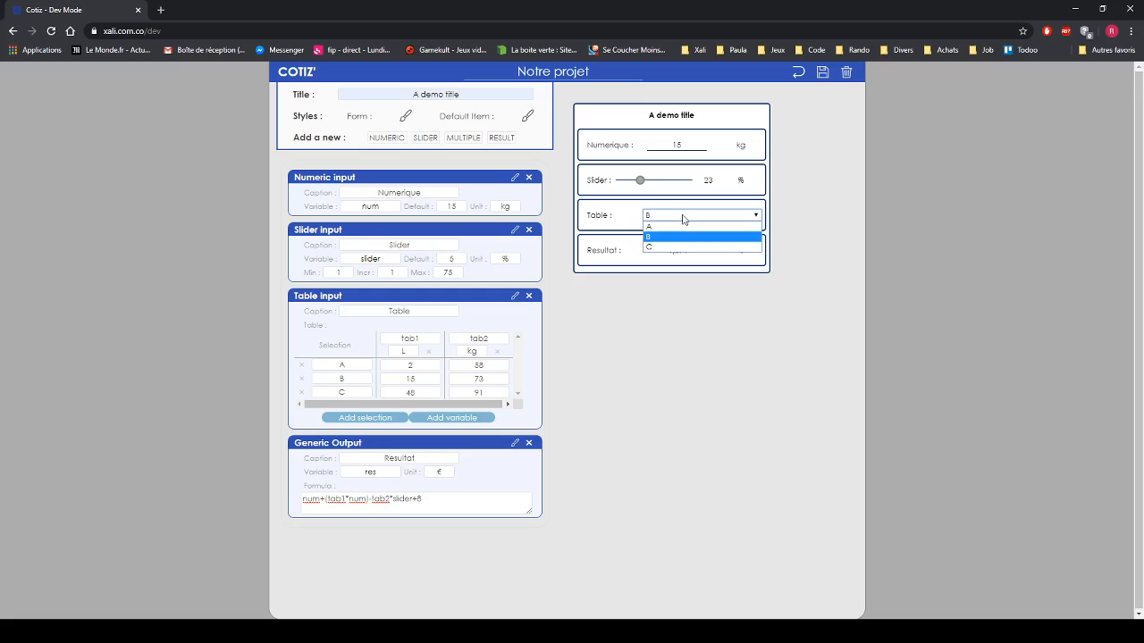
{"action": "left_click", "coordinate": [678, 246]}
{"action": "left_click", "coordinate": [696, 219]}
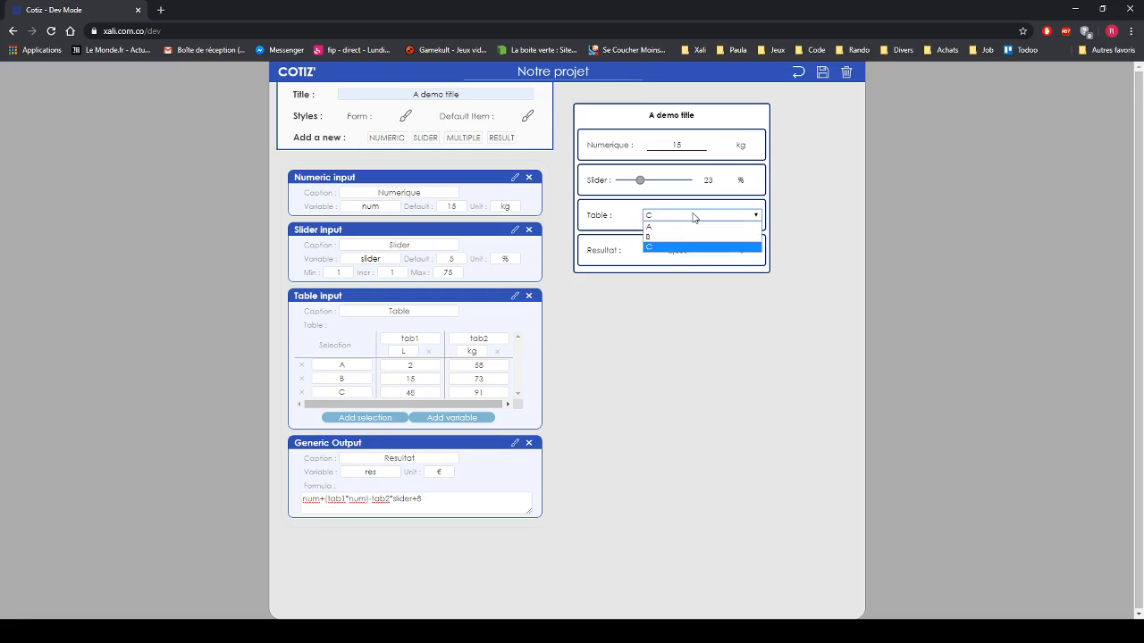
{"action": "left_click", "coordinate": [685, 228]}
{"action": "left_click_drag", "start_coordinate": [661, 149], "coordinate": [690, 143]}
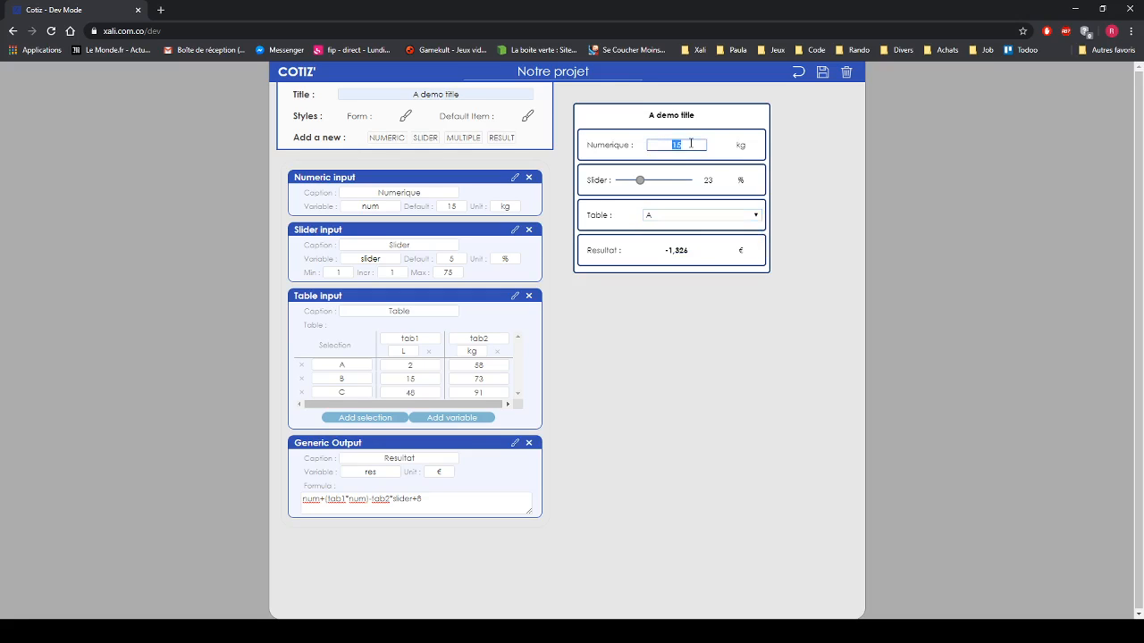
{"action": "type", "text": "18"}
{"action": "left_click", "coordinate": [777, 189]}
{"action": "left_click_drag", "start_coordinate": [640, 180], "coordinate": [666, 198]}
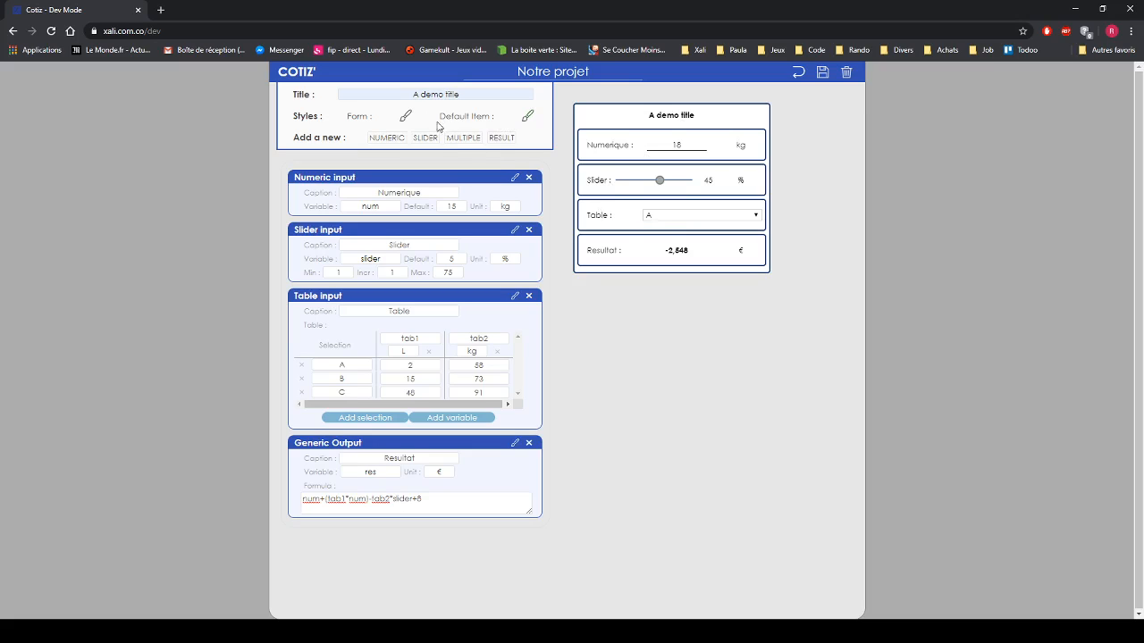
- Try Arial, Century Gothic and Vardana as the form's font, settling on Century Gothic
{"action": "left_click", "coordinate": [406, 118]}
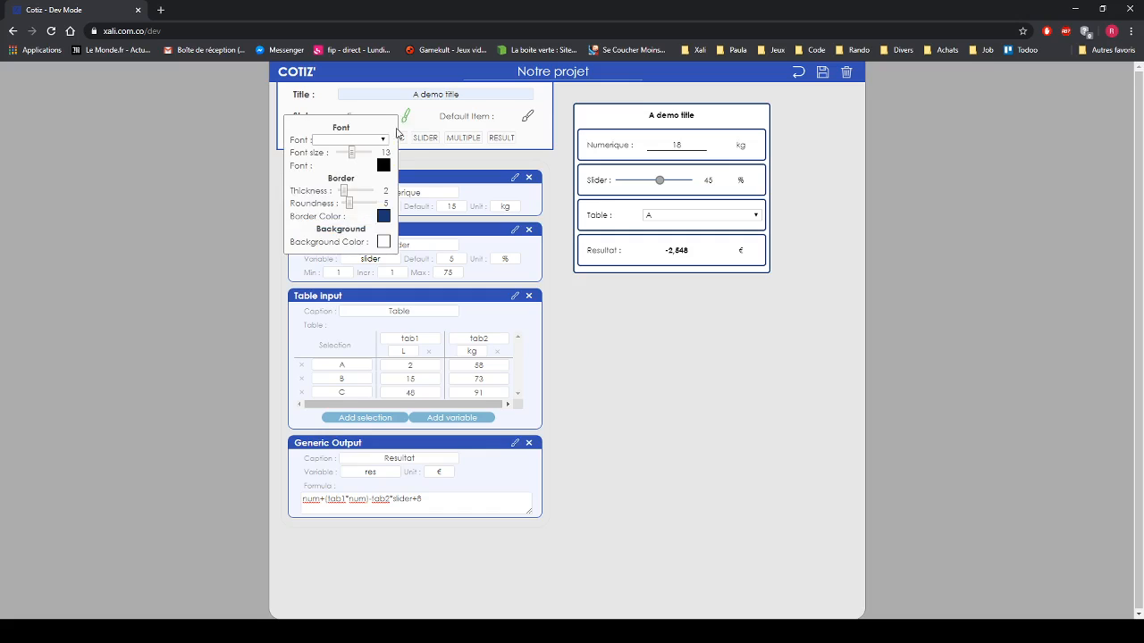
{"action": "left_click", "coordinate": [383, 141]}
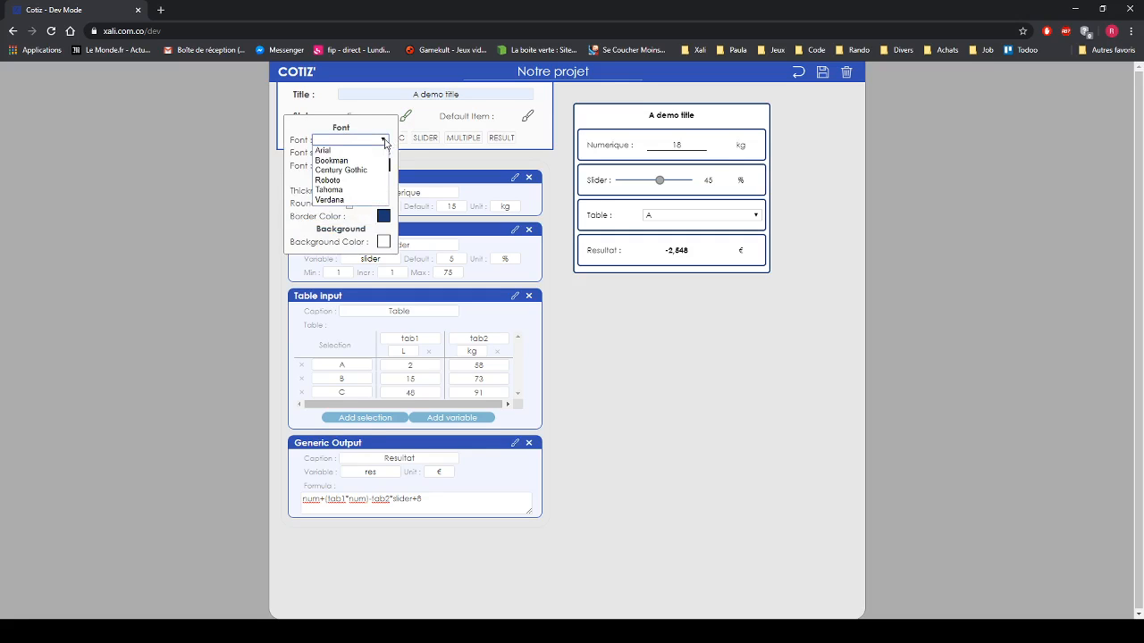
{"action": "left_click", "coordinate": [378, 152]}
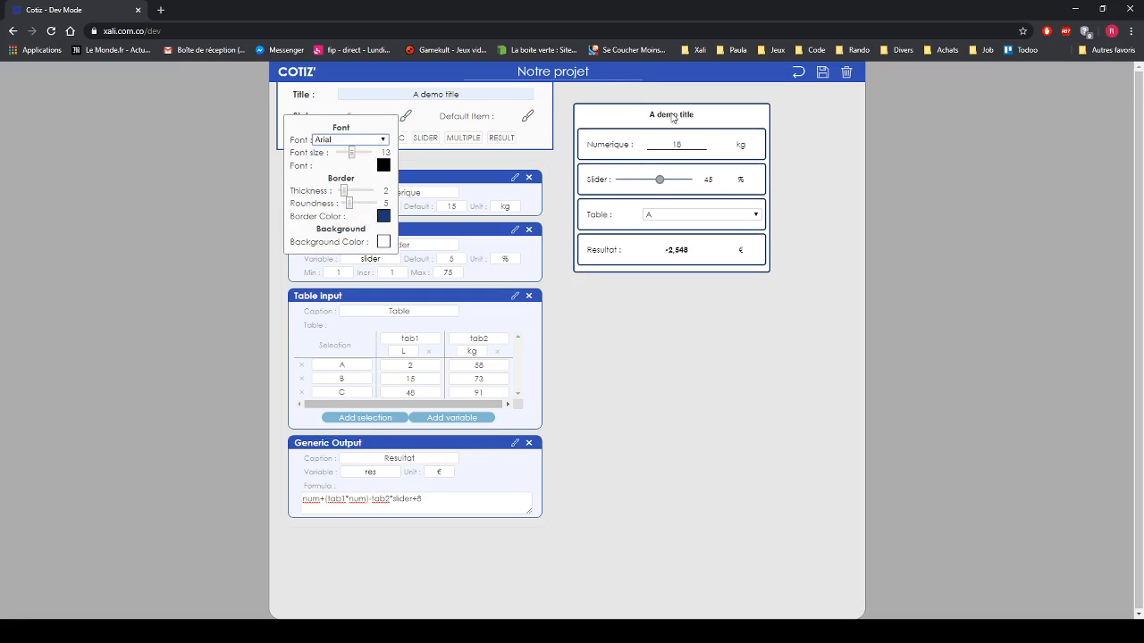
{"action": "left_click", "coordinate": [384, 140]}
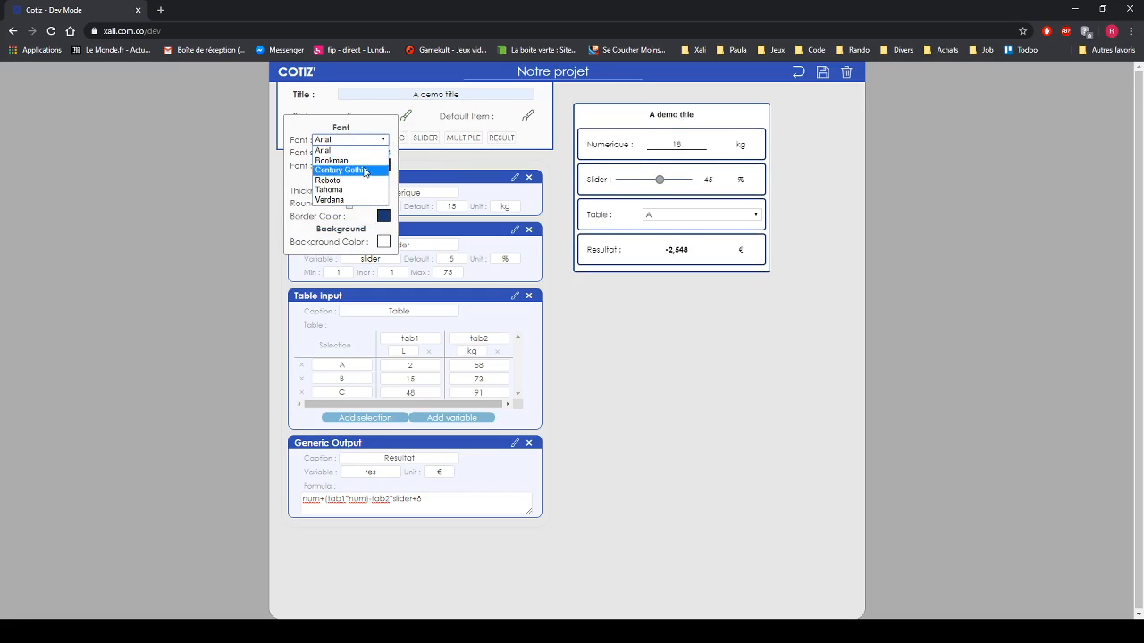
{"action": "left_click", "coordinate": [364, 171]}
{"action": "left_click", "coordinate": [386, 141]}
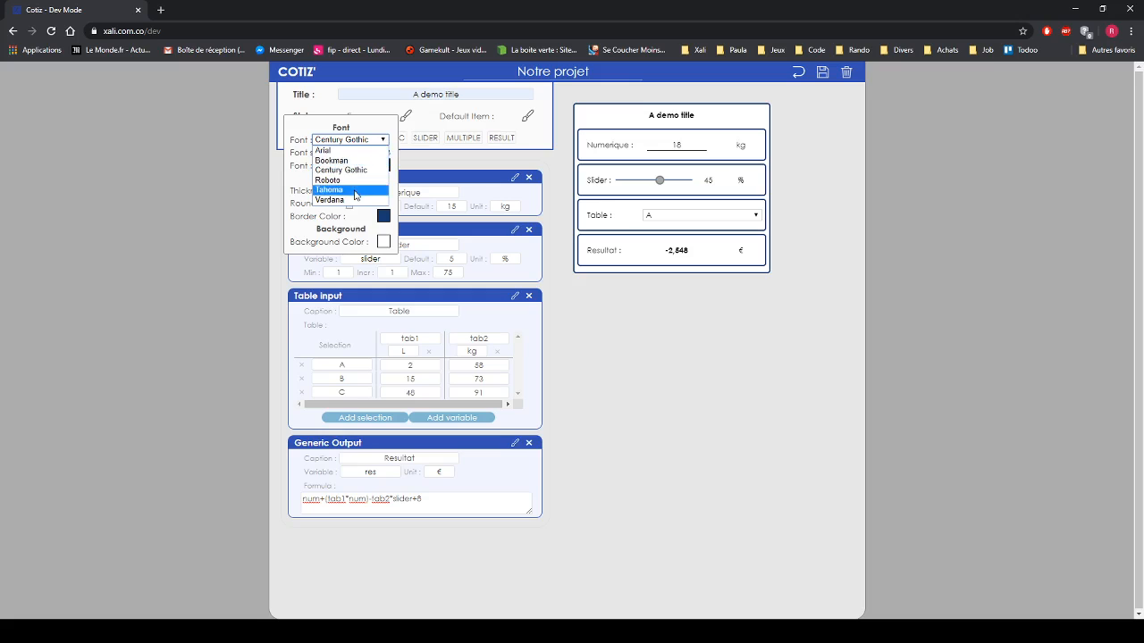
{"action": "left_click", "coordinate": [352, 201]}
{"action": "left_click", "coordinate": [383, 140]}
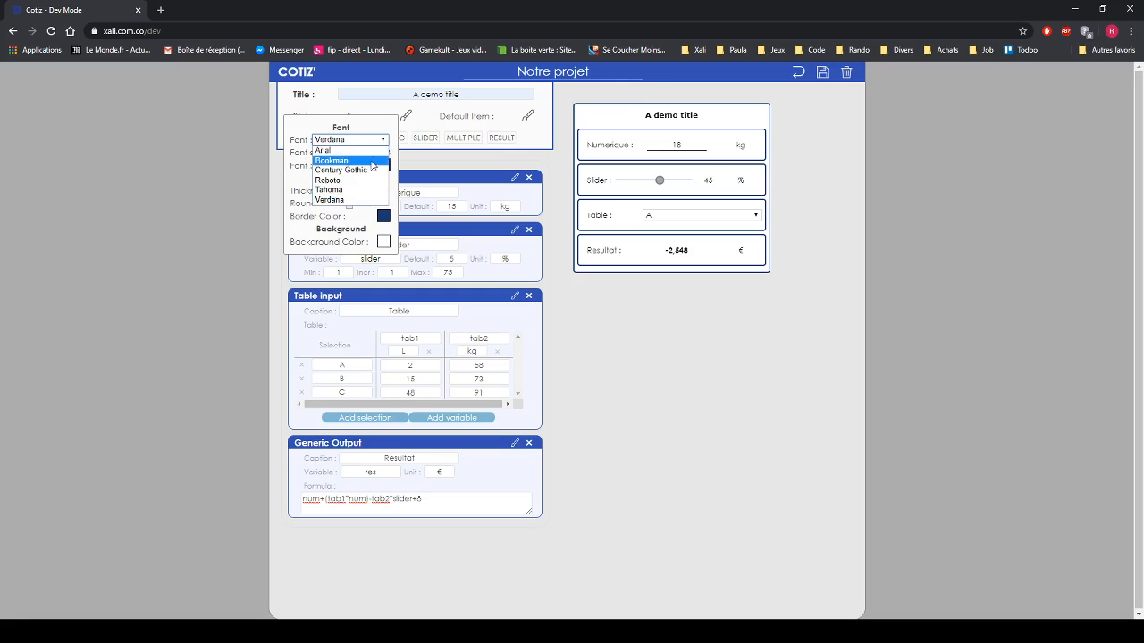
{"action": "left_click", "coordinate": [364, 170]}
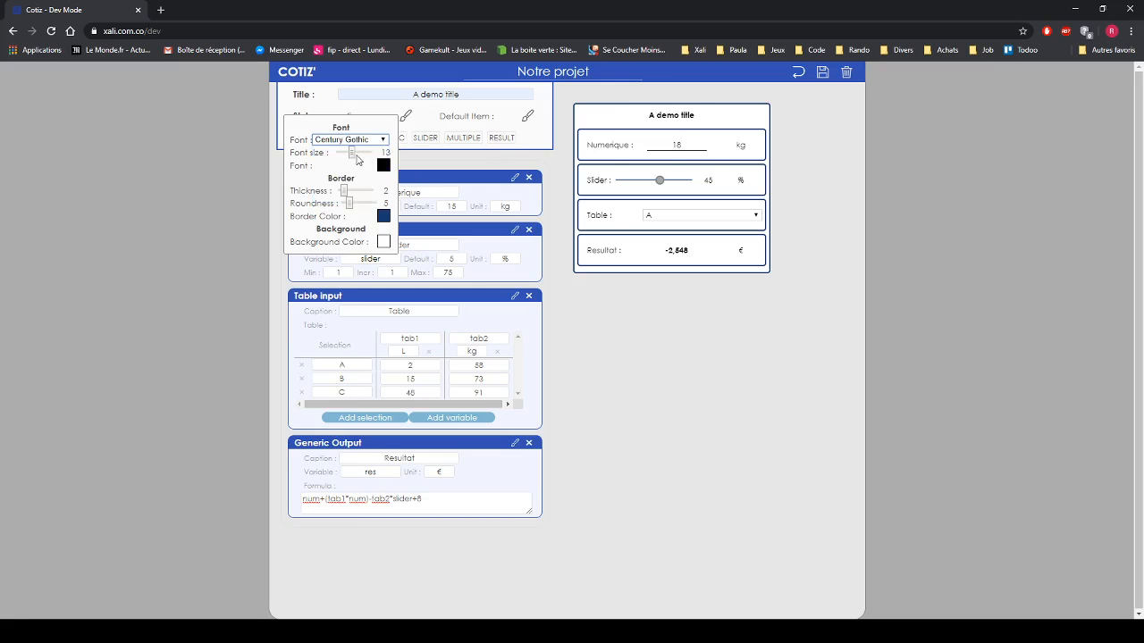
- Set the form's text to size 22 and colour it red
{"action": "left_click_drag", "start_coordinate": [353, 156], "coordinate": [365, 156]}
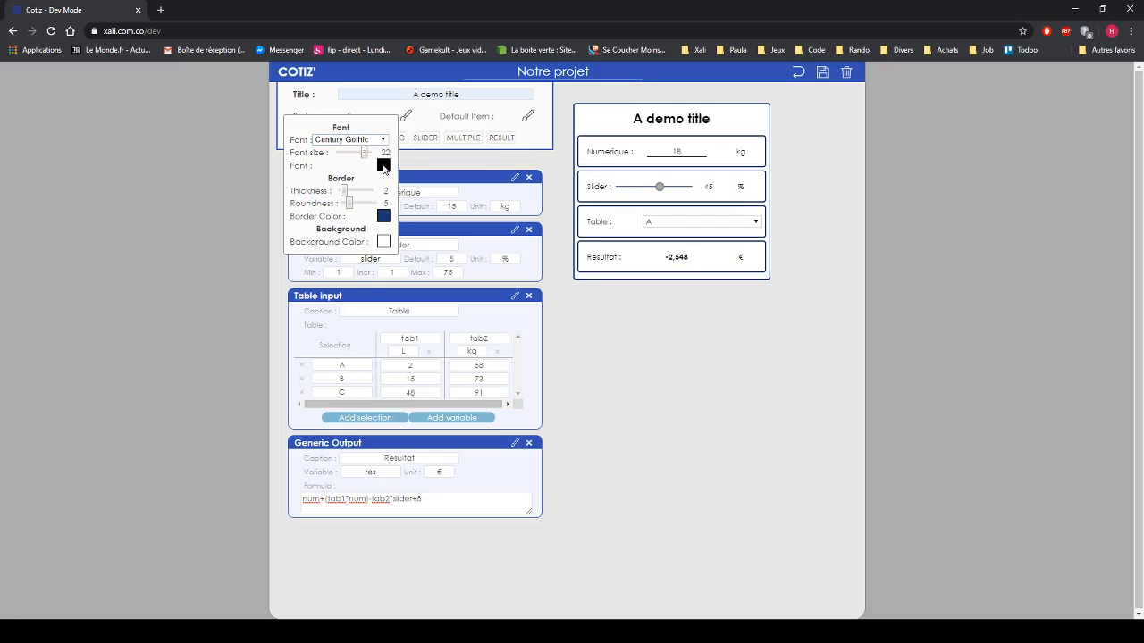
{"action": "left_click", "coordinate": [383, 166]}
{"action": "left_click_drag", "start_coordinate": [331, 227], "coordinate": [325, 244]}
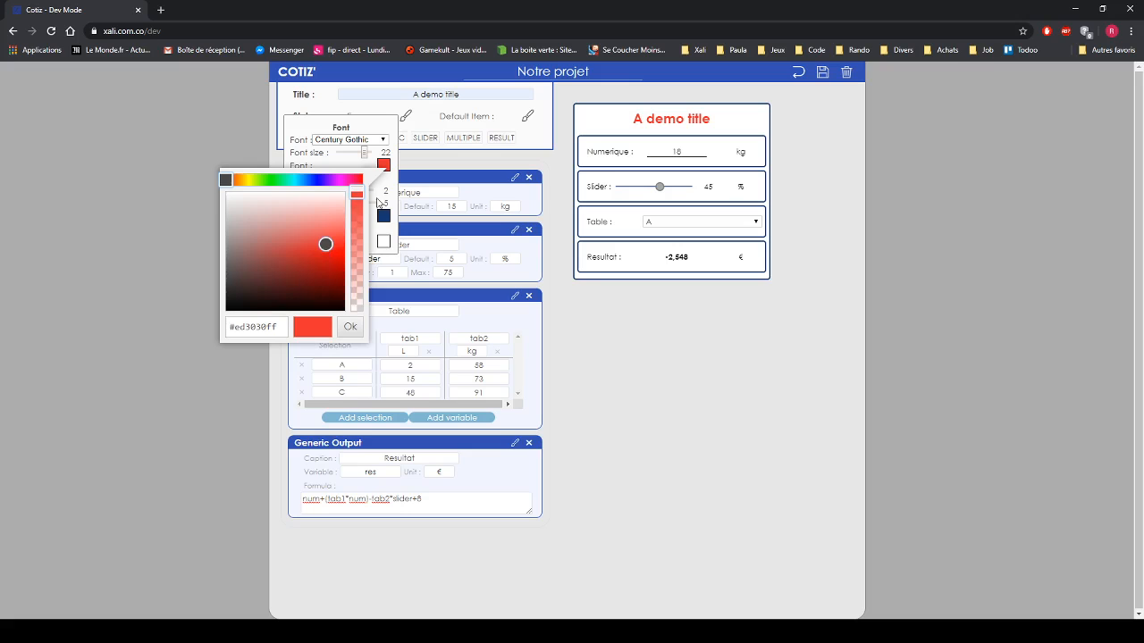
{"action": "left_click", "coordinate": [393, 183]}
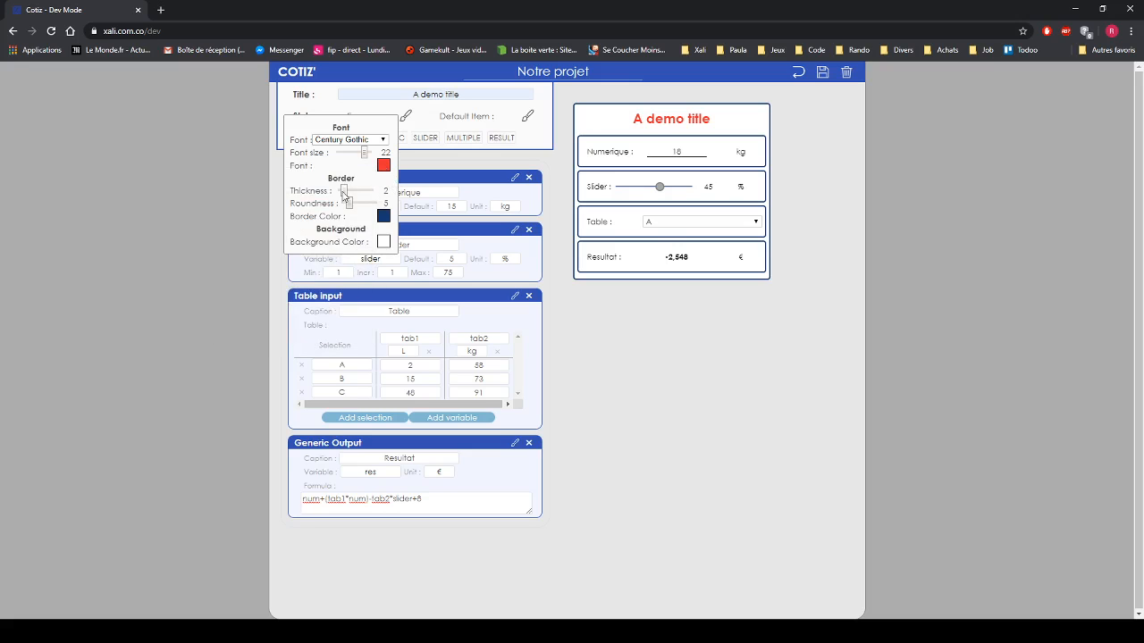
- Thicken the form's border and colour it light blue (#679df4)
{"action": "left_click_drag", "start_coordinate": [343, 194], "coordinate": [401, 216]}
{"action": "left_click", "coordinate": [383, 217]}
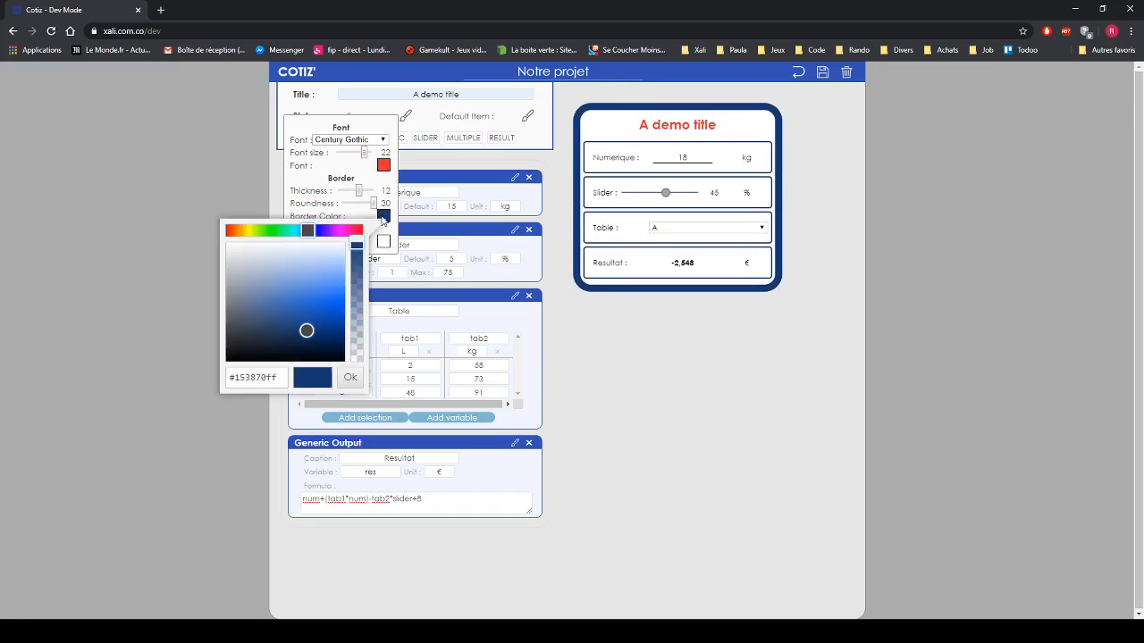
{"action": "left_click", "coordinate": [311, 323]}
{"action": "left_click_drag", "start_coordinate": [311, 324], "coordinate": [328, 281]}
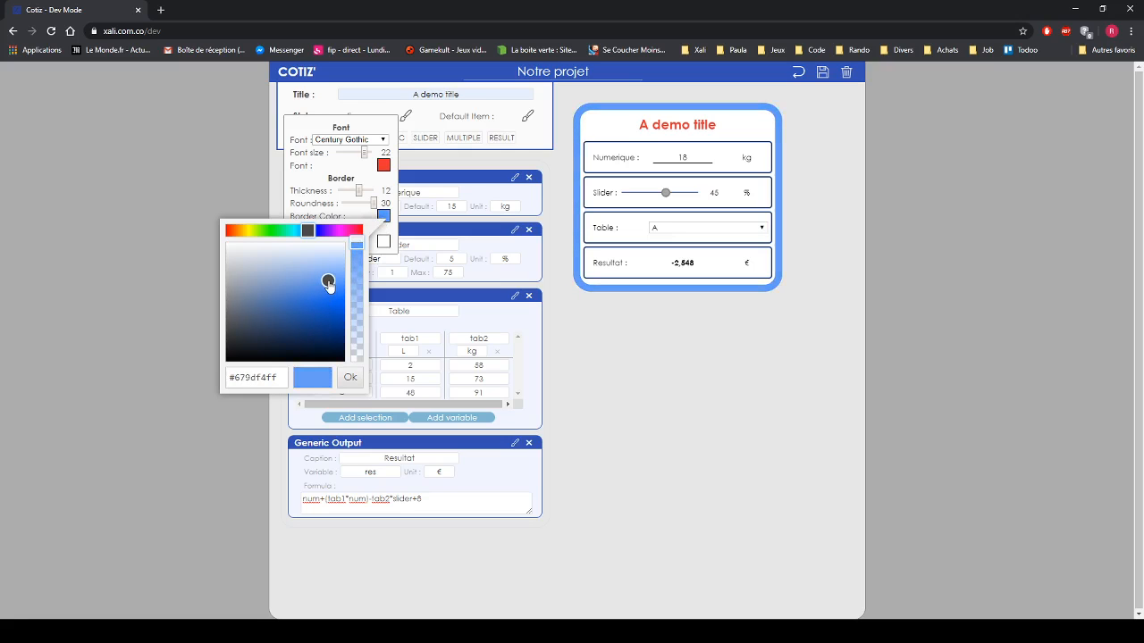
{"action": "left_click", "coordinate": [391, 188]}
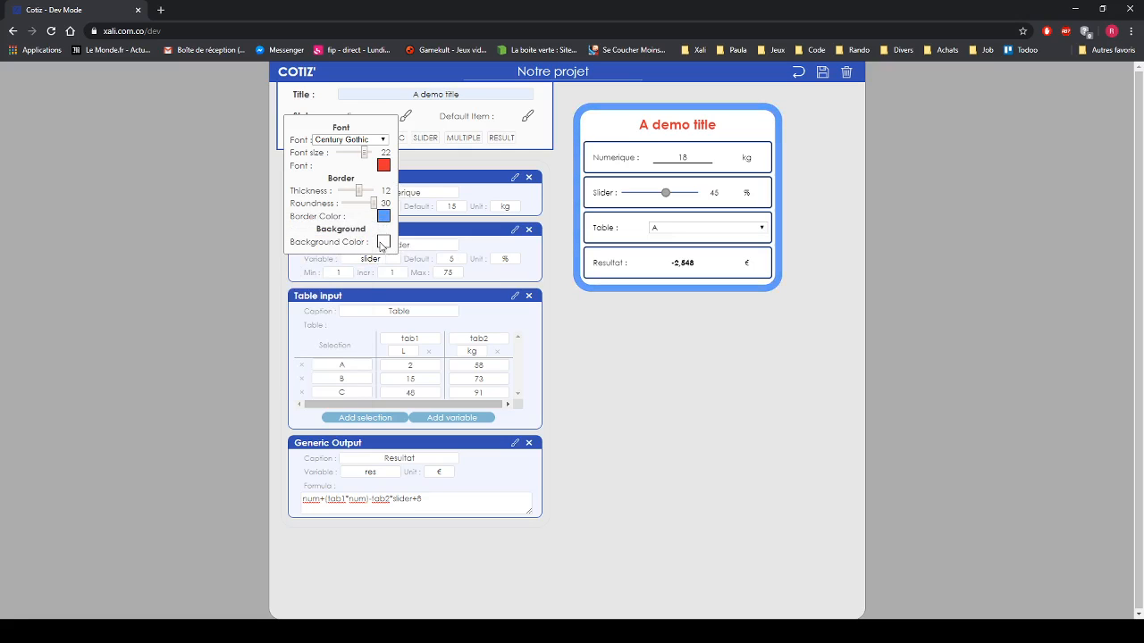
- Give the form a light grey (#e2e2e2) background and close the style settings
{"action": "left_click", "coordinate": [384, 243]}
{"action": "left_click", "coordinate": [223, 283]}
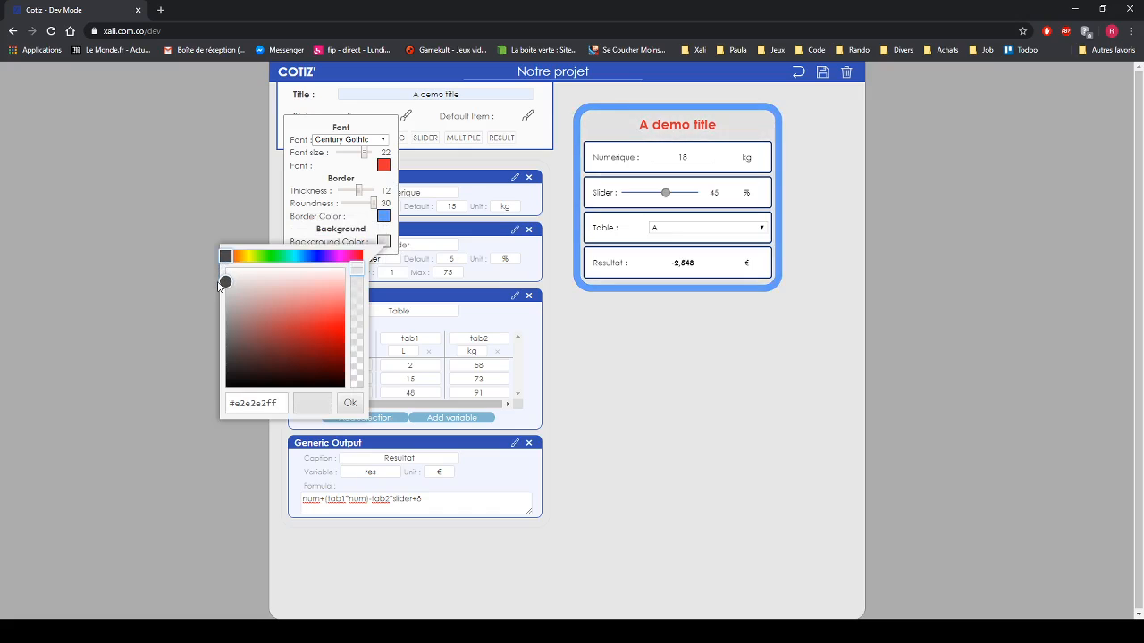
{"action": "left_click", "coordinate": [375, 185]}
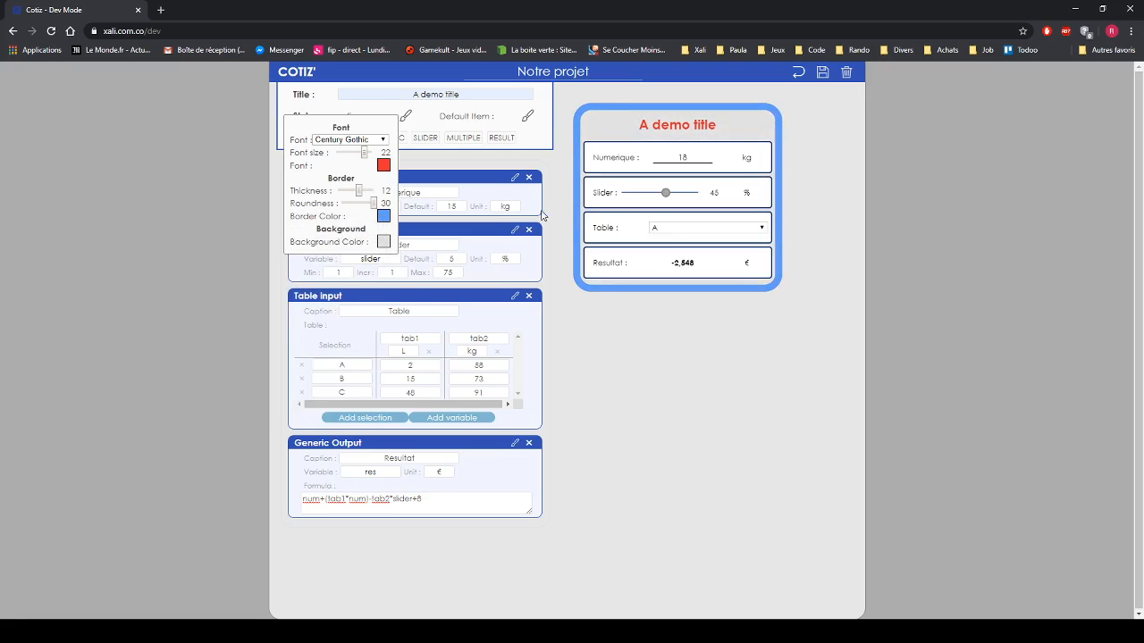
{"action": "left_click", "coordinate": [557, 180]}
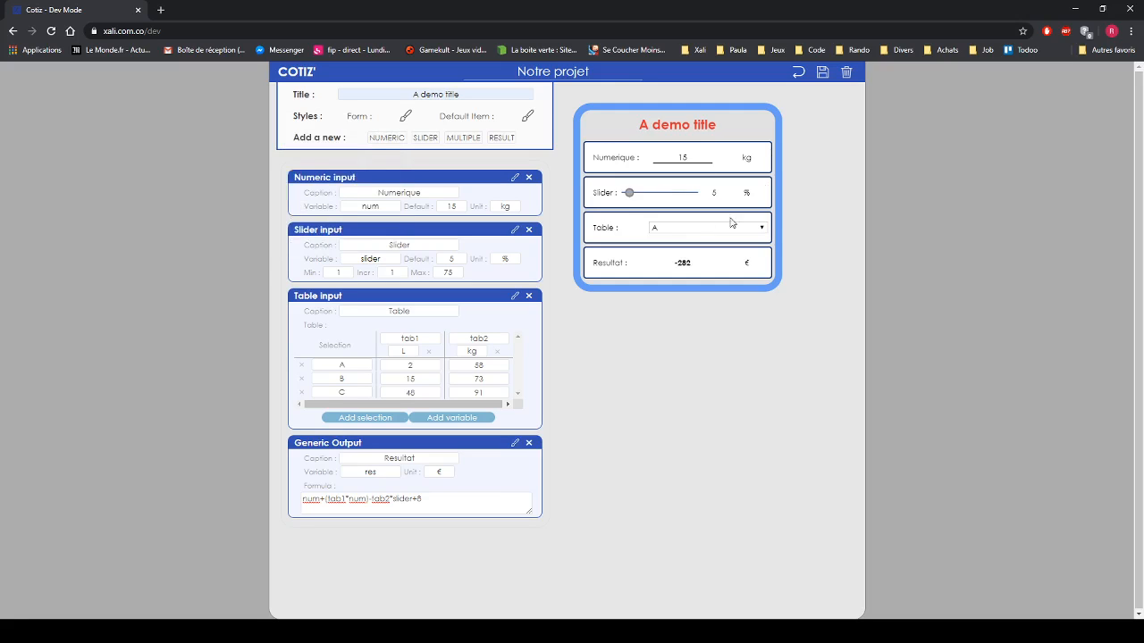
- Enable the style option on the Numeric, Slider, Table and Generic Output items
{"action": "left_click", "coordinate": [527, 118]}
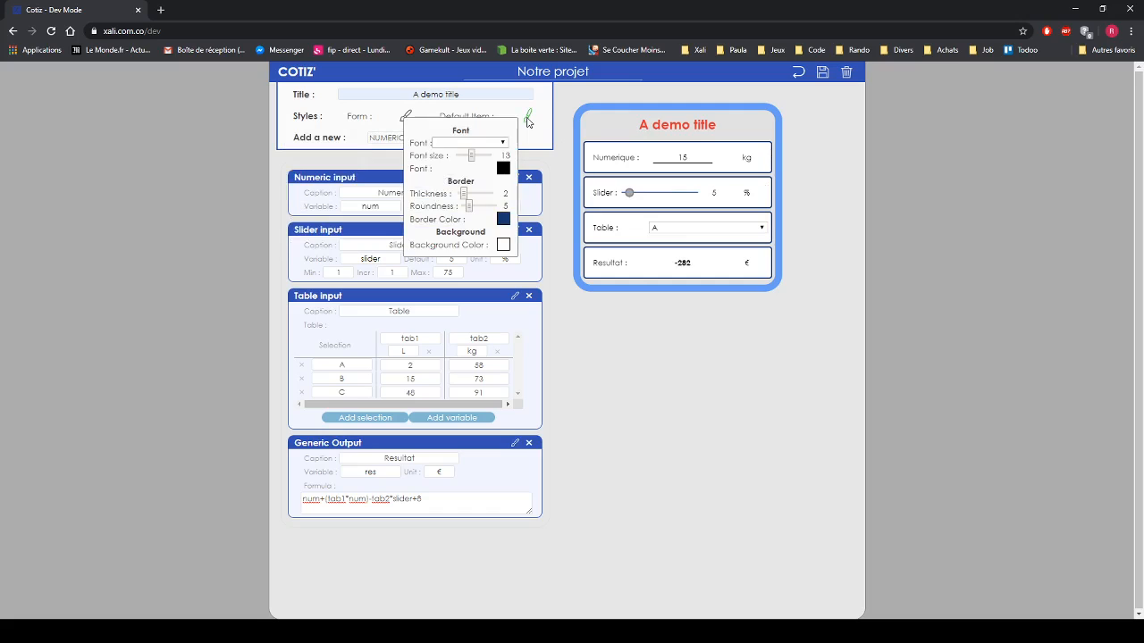
{"action": "left_click", "coordinate": [542, 136]}
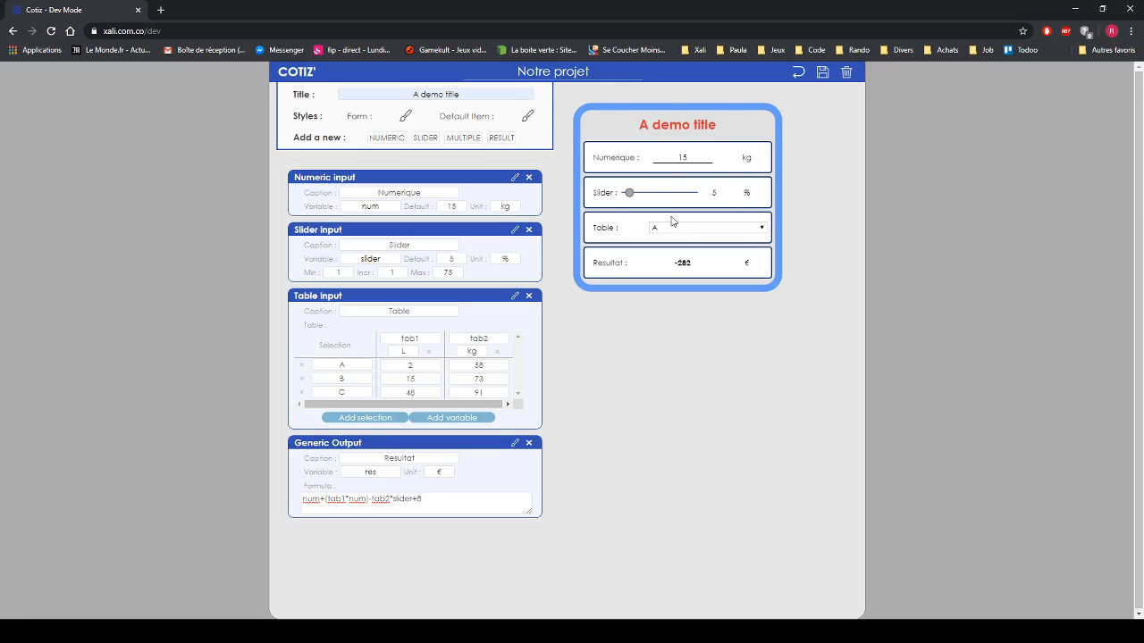
{"action": "left_click", "coordinate": [514, 177]}
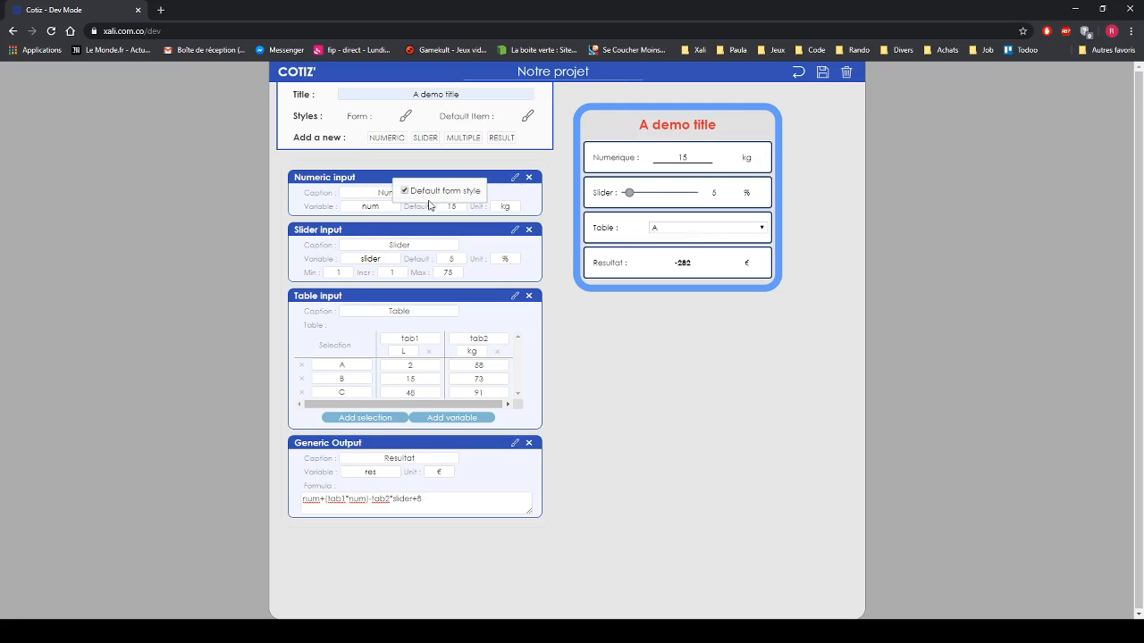
{"action": "left_click", "coordinate": [515, 231]}
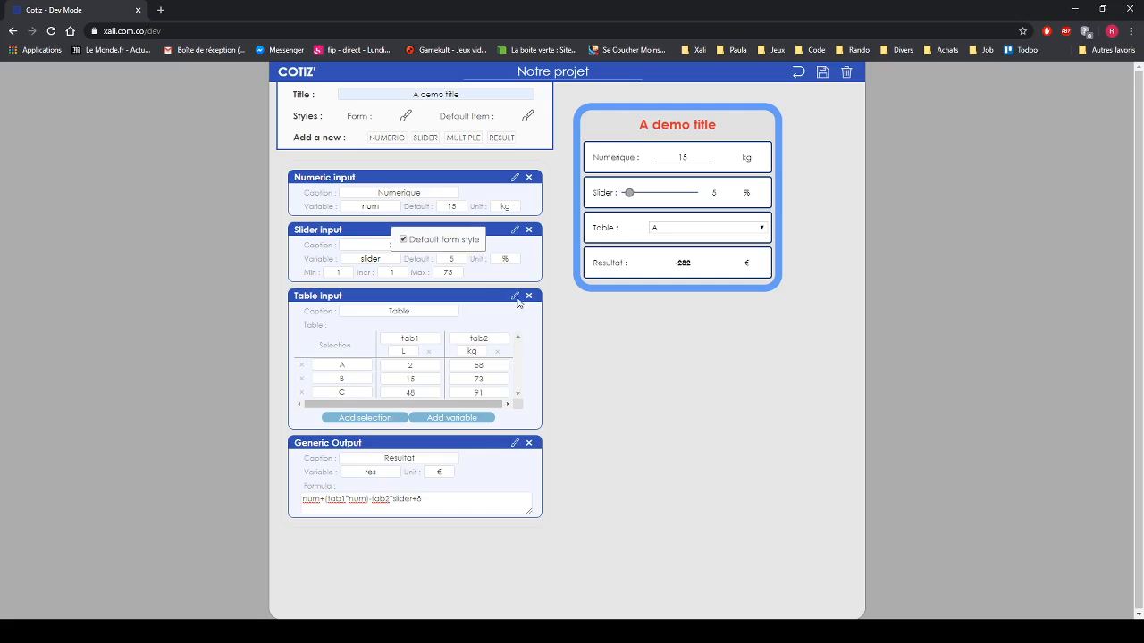
{"action": "left_click", "coordinate": [516, 297]}
{"action": "left_click", "coordinate": [516, 445]}
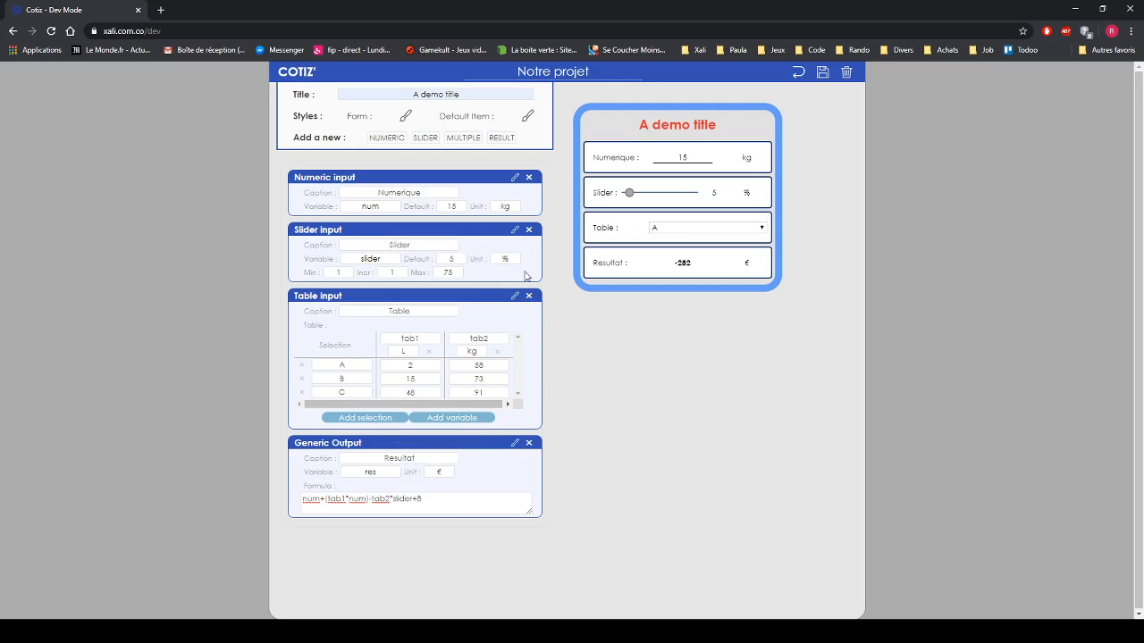
- Set the default item text to grey Century Gothic at size 17
{"action": "left_click", "coordinate": [528, 117]}
{"action": "left_click", "coordinate": [474, 140]}
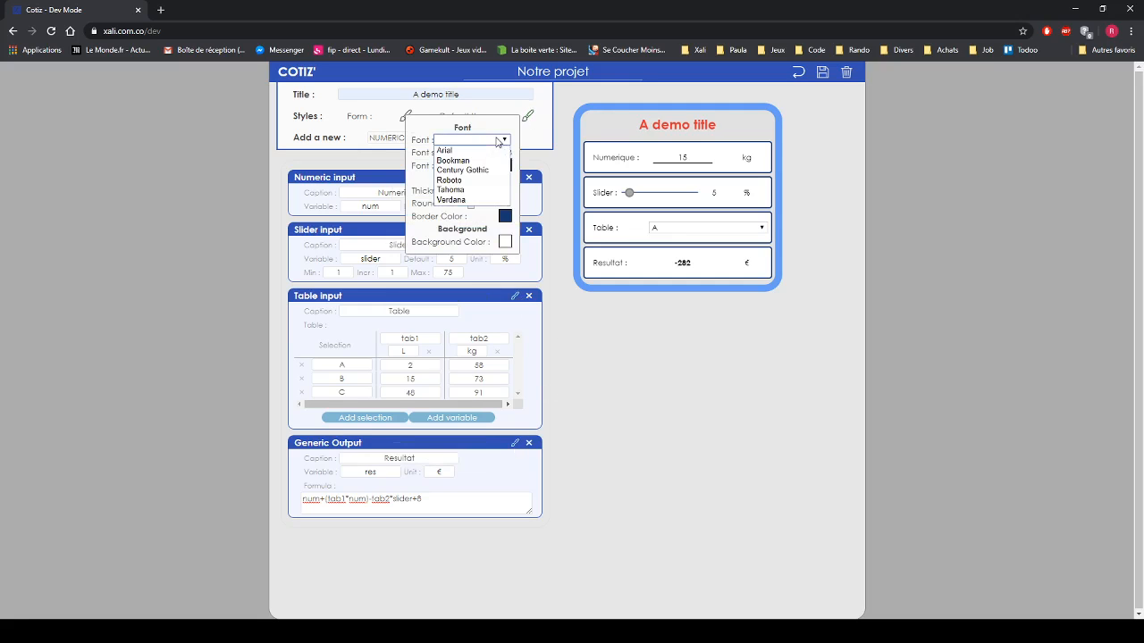
{"action": "left_click", "coordinate": [472, 174]}
{"action": "left_click_drag", "start_coordinate": [477, 157], "coordinate": [480, 158]}
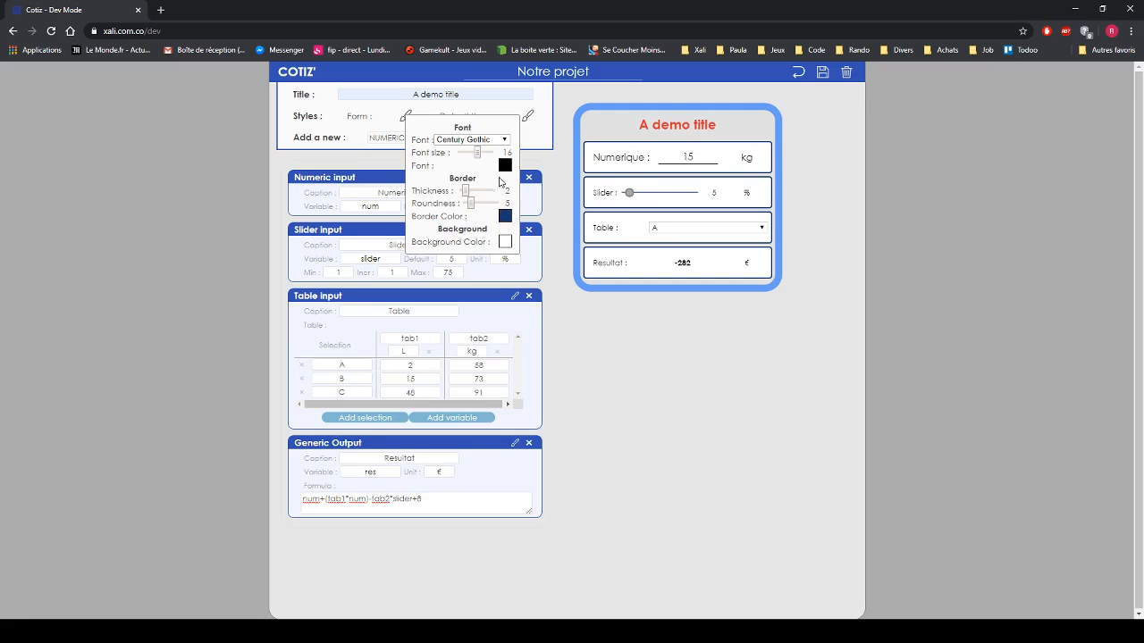
{"action": "left_click", "coordinate": [504, 166]}
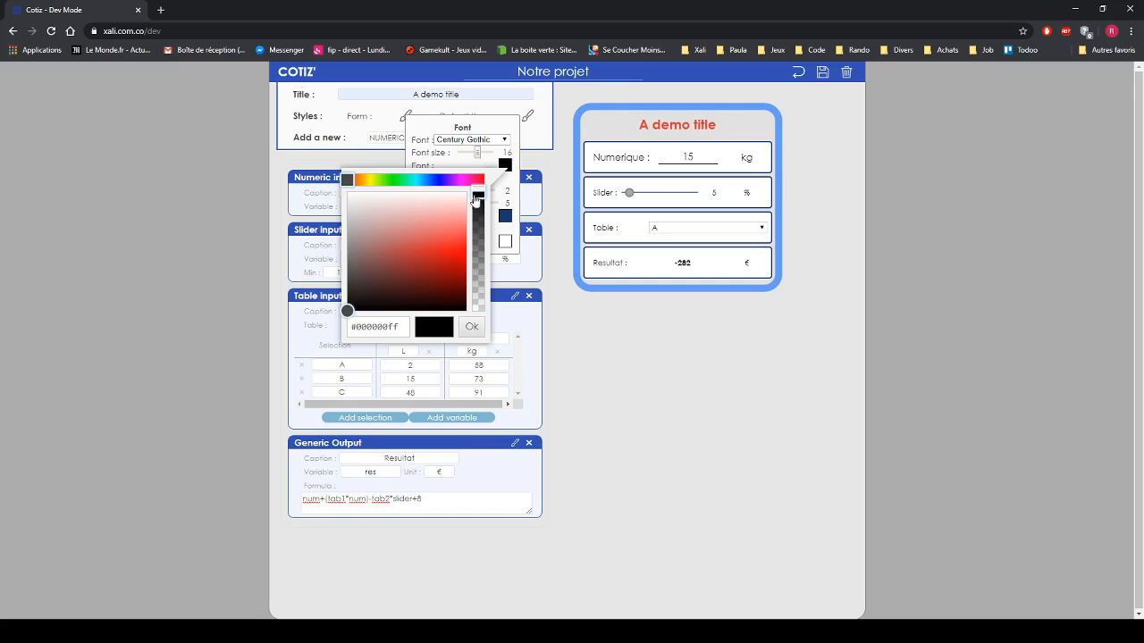
{"action": "mouse_move", "coordinate": [358, 225]}
{"action": "left_mouse_down"}
{"action": "mouse_move", "coordinate": [350, 218]}
{"action": "mouse_move", "coordinate": [325, 234]}
{"action": "left_mouse_up"}
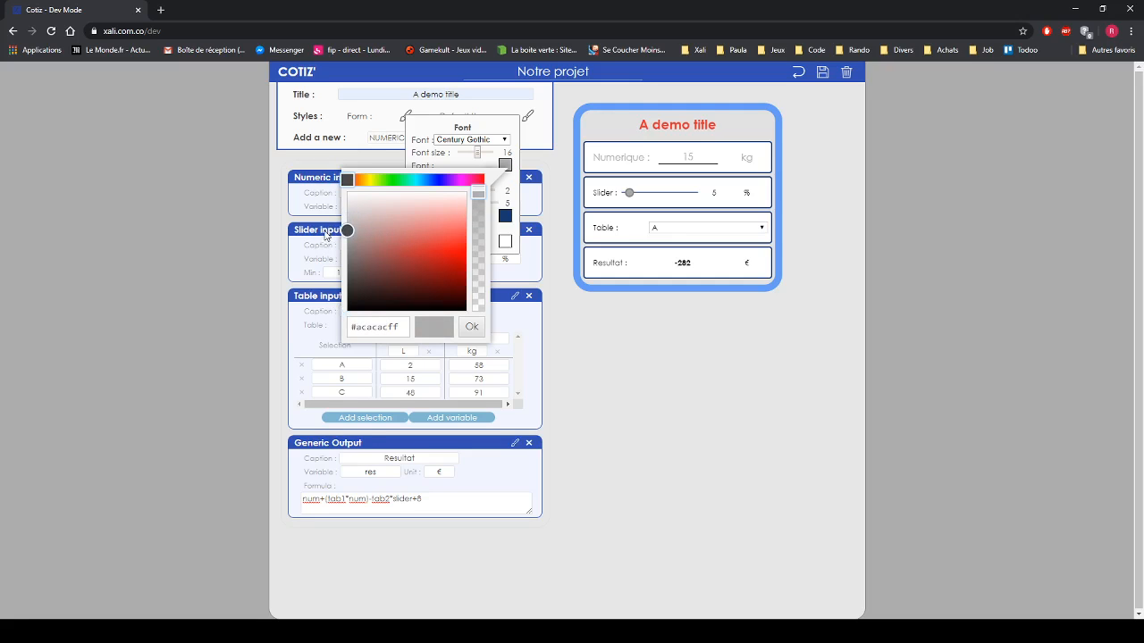
{"action": "left_click", "coordinate": [463, 154]}
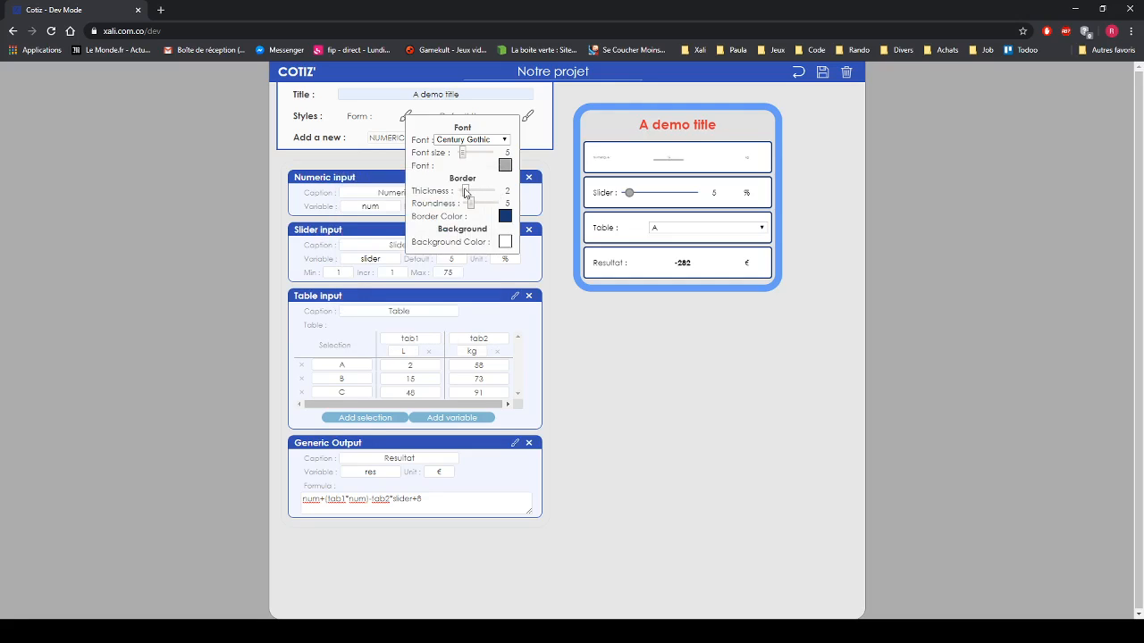
{"action": "left_click_drag", "start_coordinate": [460, 155], "coordinate": [481, 155]}
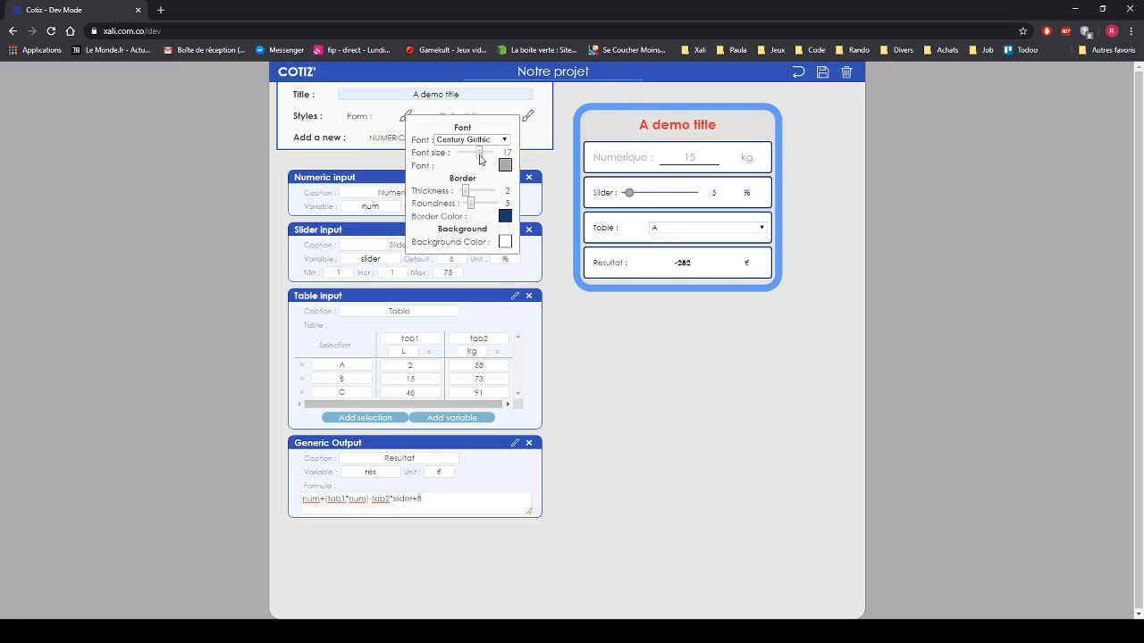
- Give default items grey borders with thickness 1 and roundness 0
{"action": "left_click", "coordinate": [465, 190]}
{"action": "left_click_drag", "start_coordinate": [471, 204], "coordinate": [458, 204]}
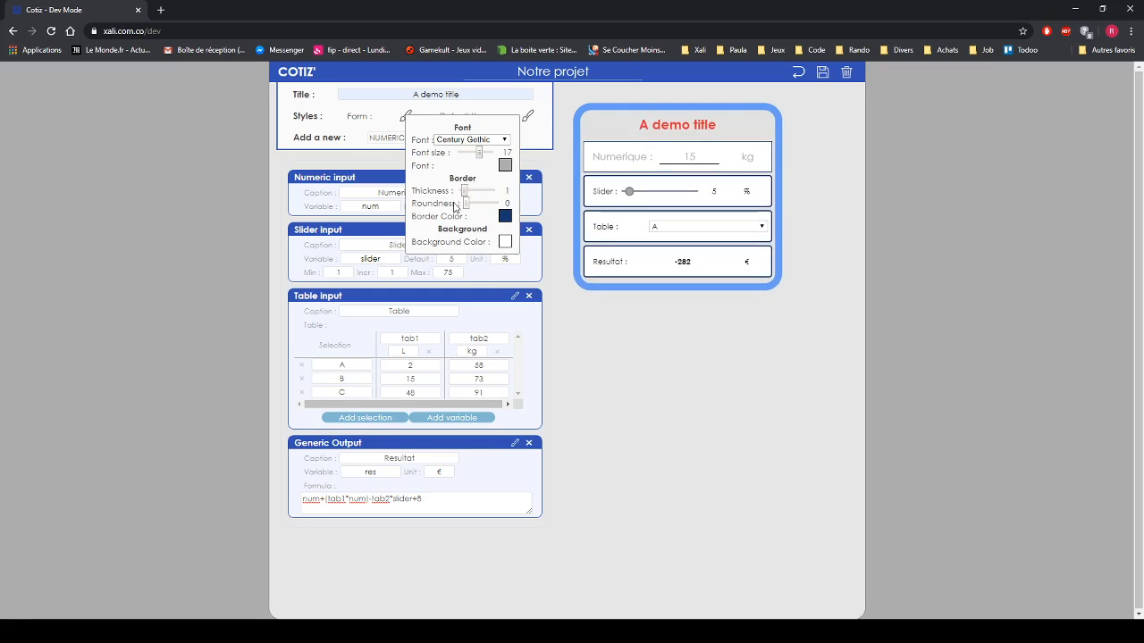
{"action": "left_click", "coordinate": [507, 217]}
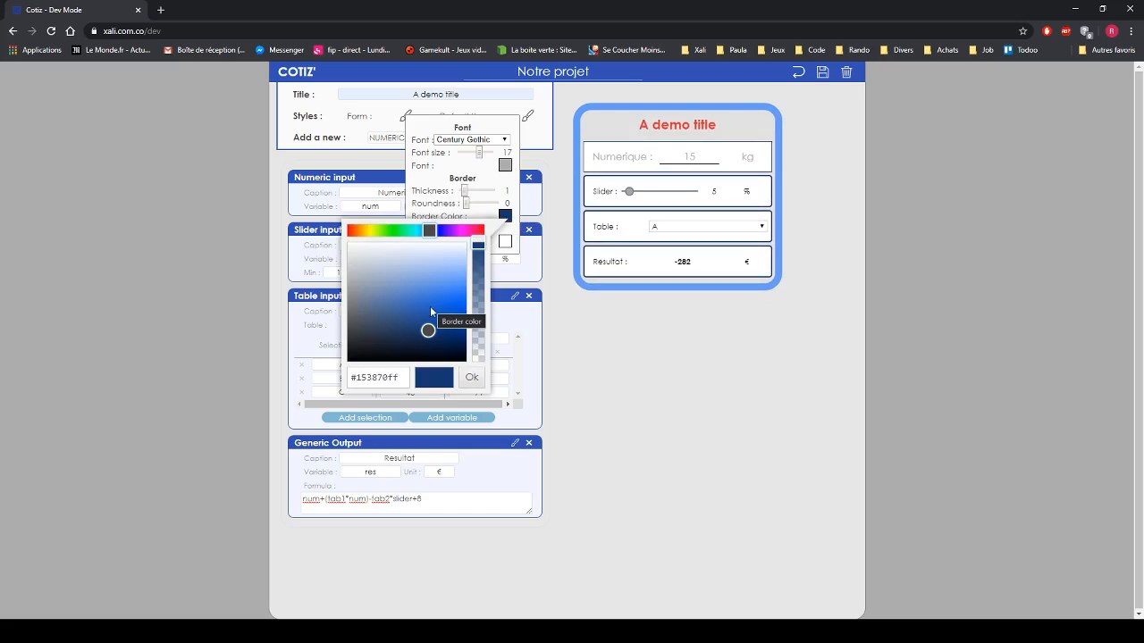
{"action": "left_click_drag", "start_coordinate": [425, 313], "coordinate": [322, 277]}
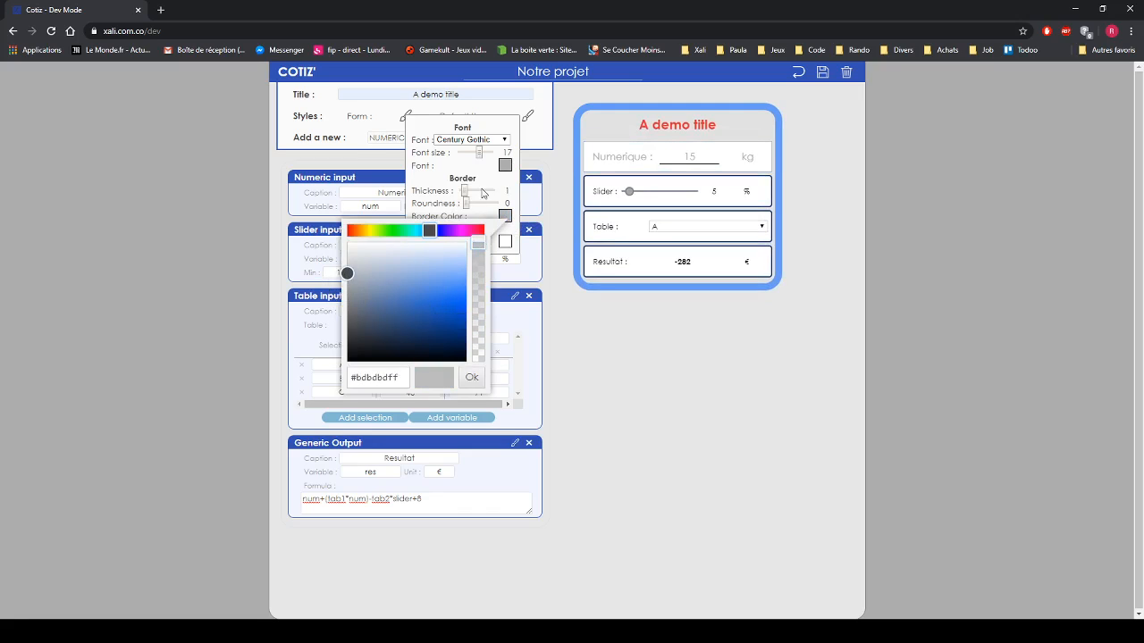
{"action": "left_click", "coordinate": [486, 185]}
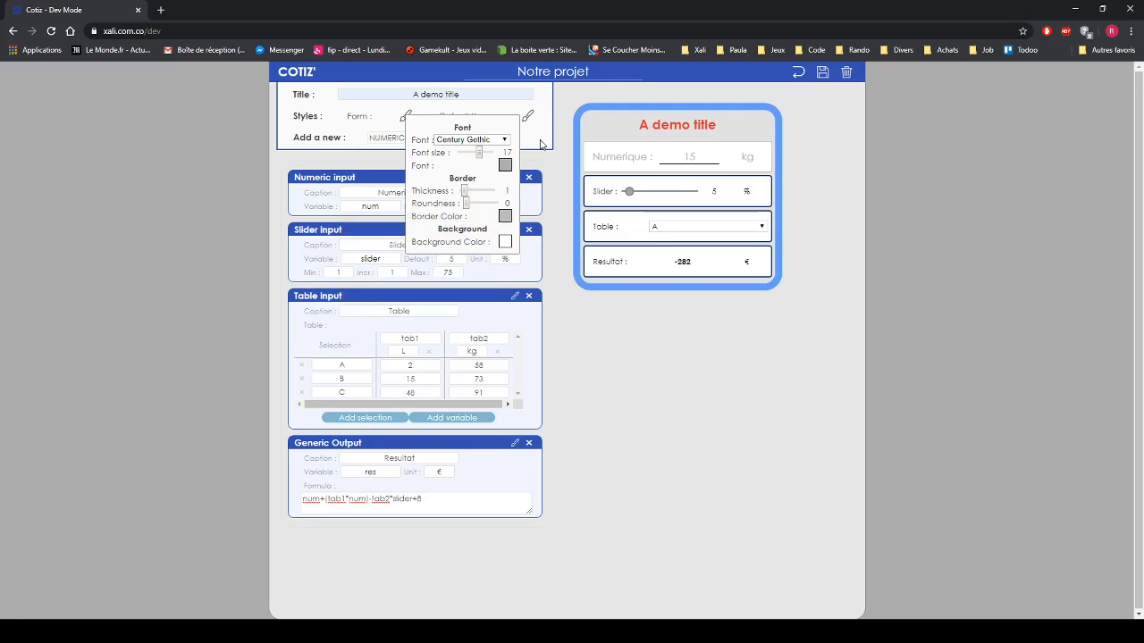
{"action": "left_click", "coordinate": [557, 178]}
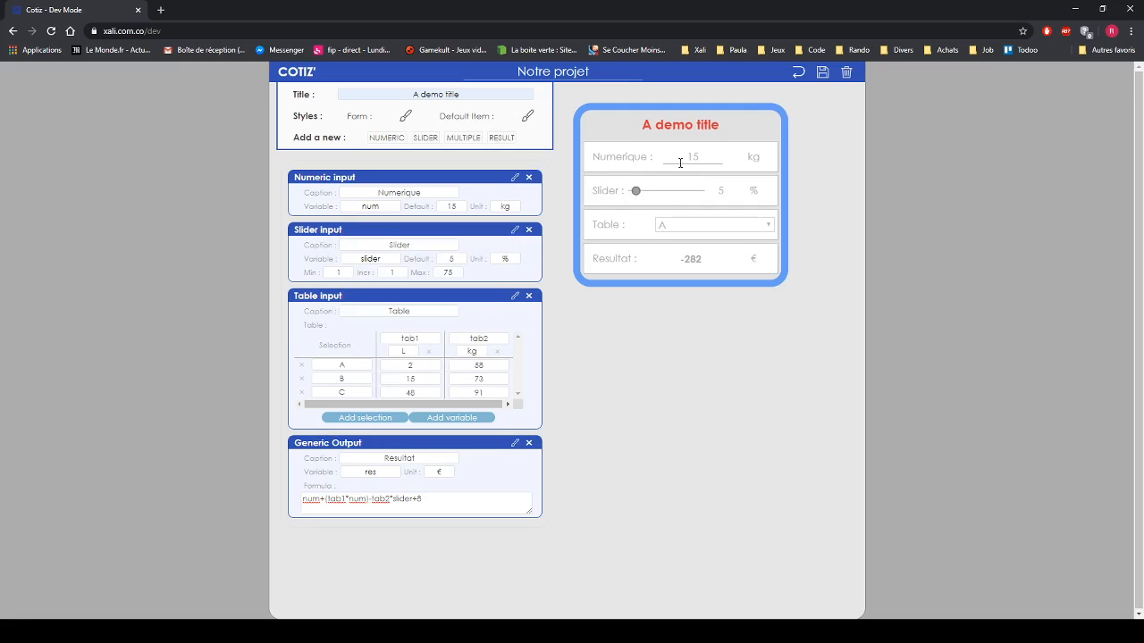
{"action": "left_click", "coordinate": [526, 118]}
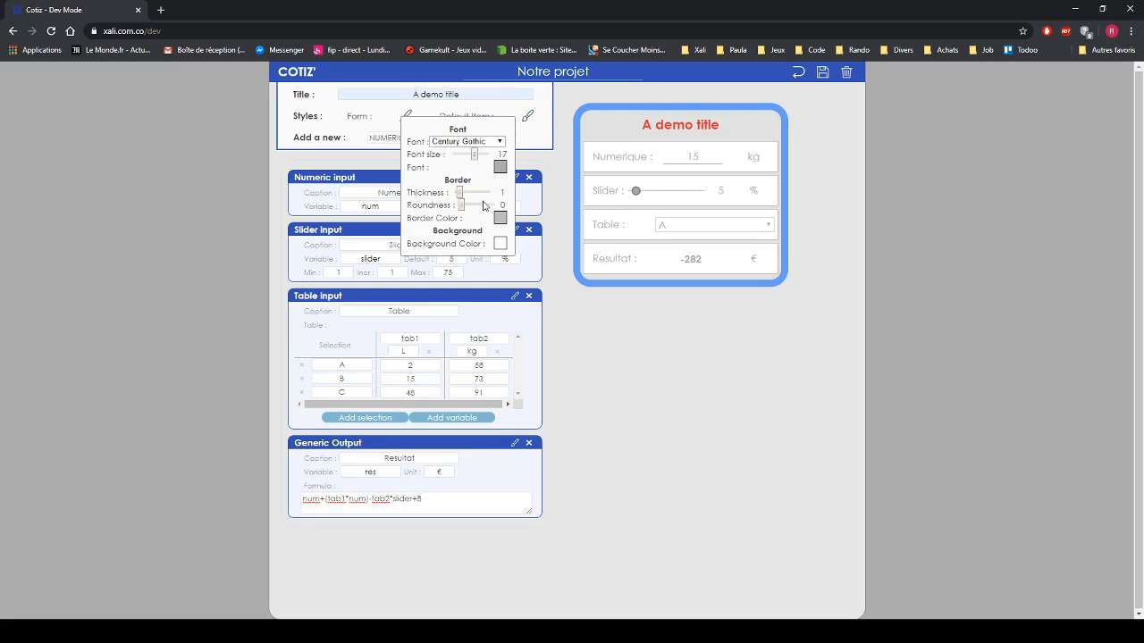
{"action": "left_click", "coordinate": [556, 169]}
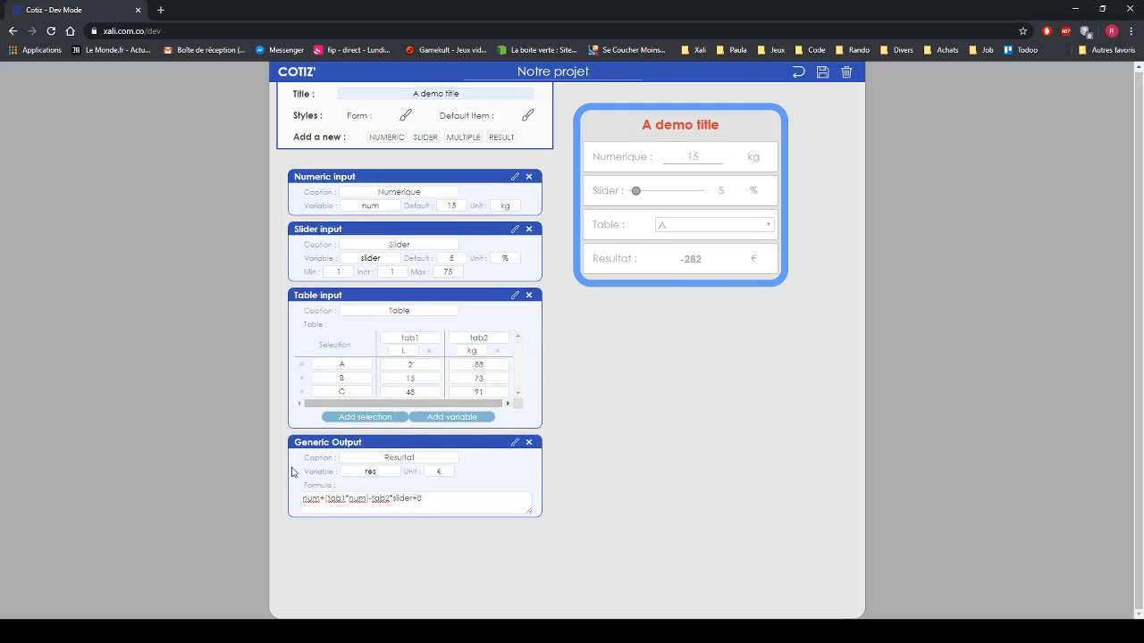
{"action": "left_click", "coordinate": [515, 443]}
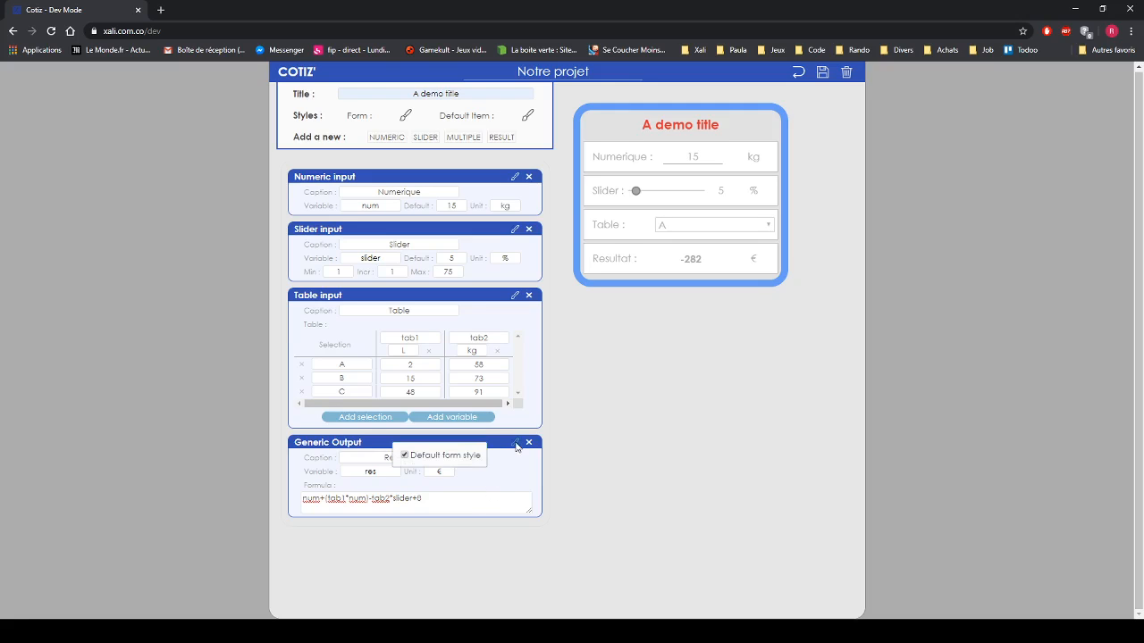
- Give the Resultat output its own style with size 25 deep green text
{"action": "left_click", "coordinate": [404, 456]}
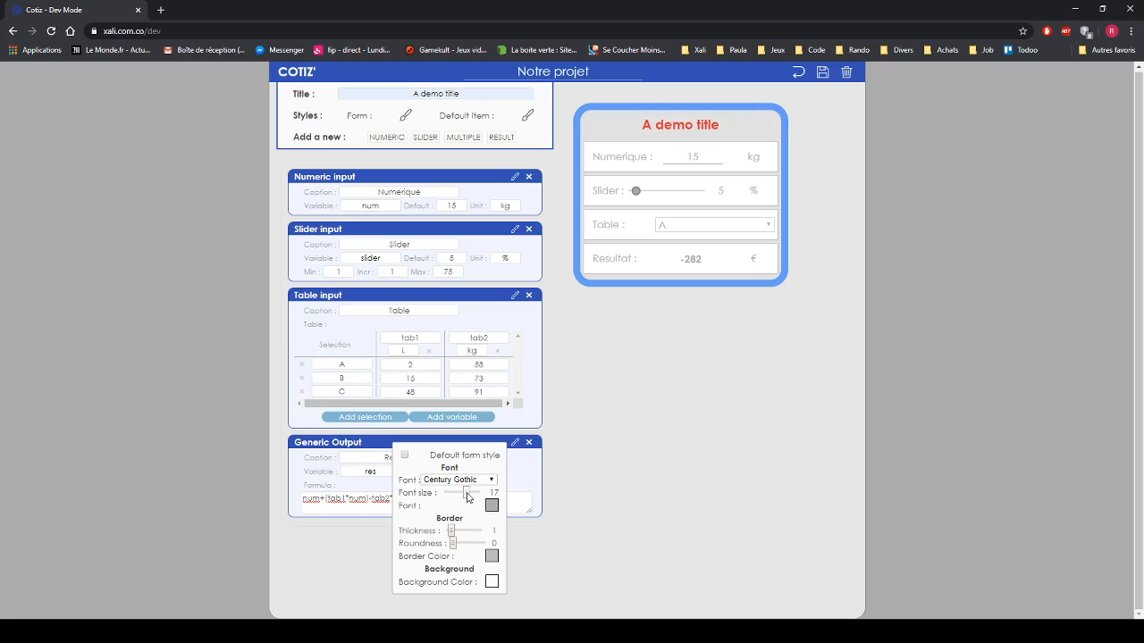
{"action": "left_click_drag", "start_coordinate": [467, 498], "coordinate": [478, 500]}
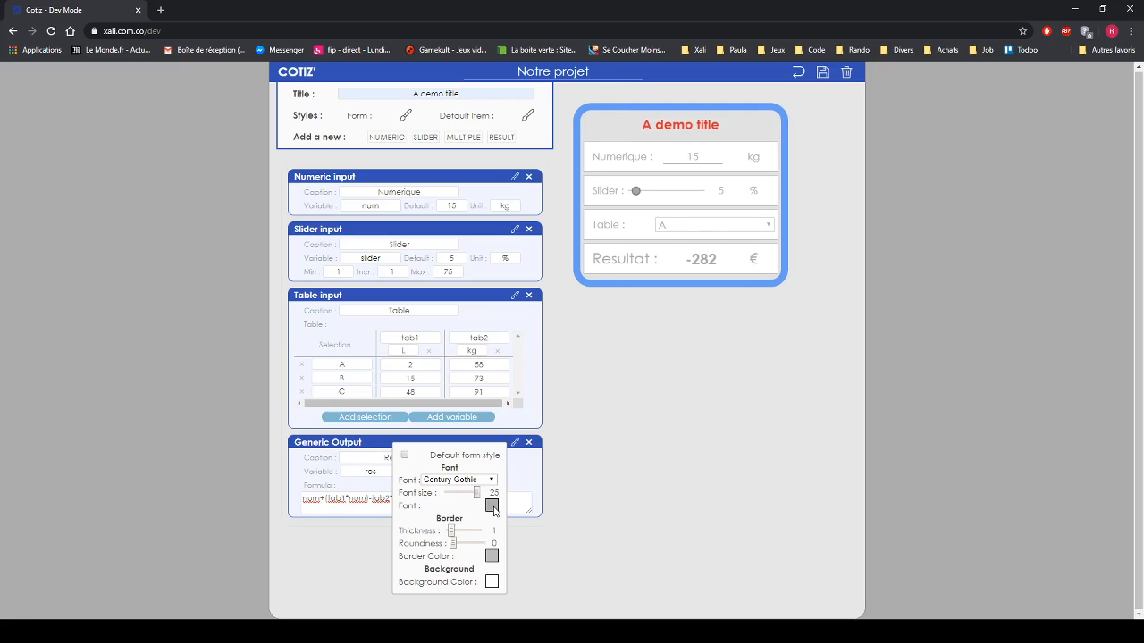
{"action": "left_click", "coordinate": [491, 507]}
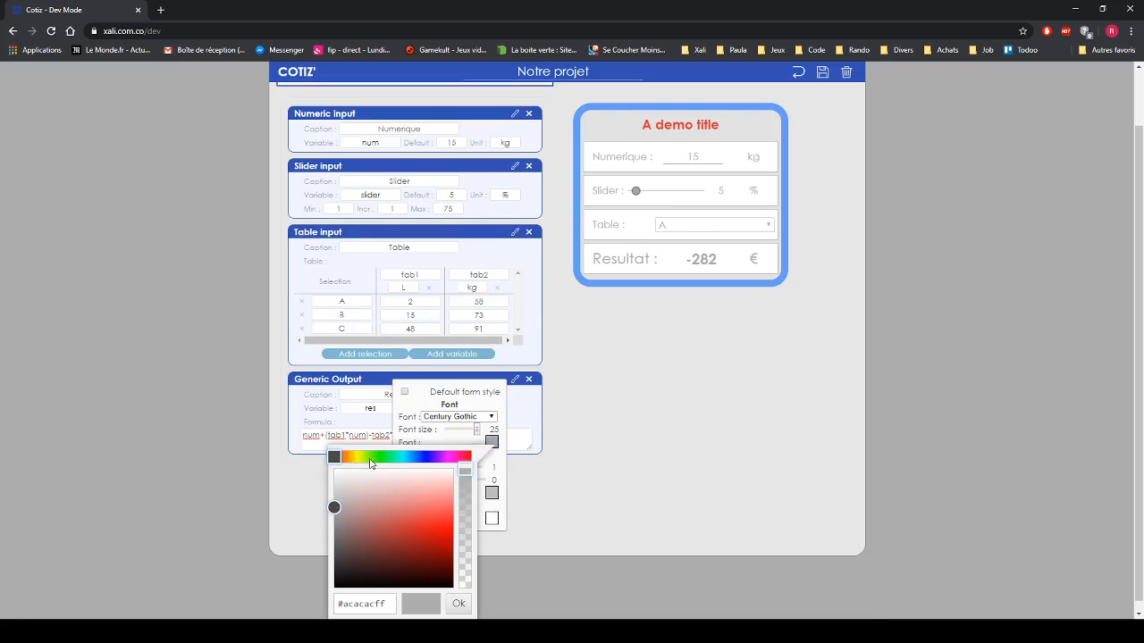
{"action": "left_click", "coordinate": [387, 459]}
{"action": "left_click", "coordinate": [416, 508]}
{"action": "left_click_drag", "start_coordinate": [416, 509], "coordinate": [424, 522]}
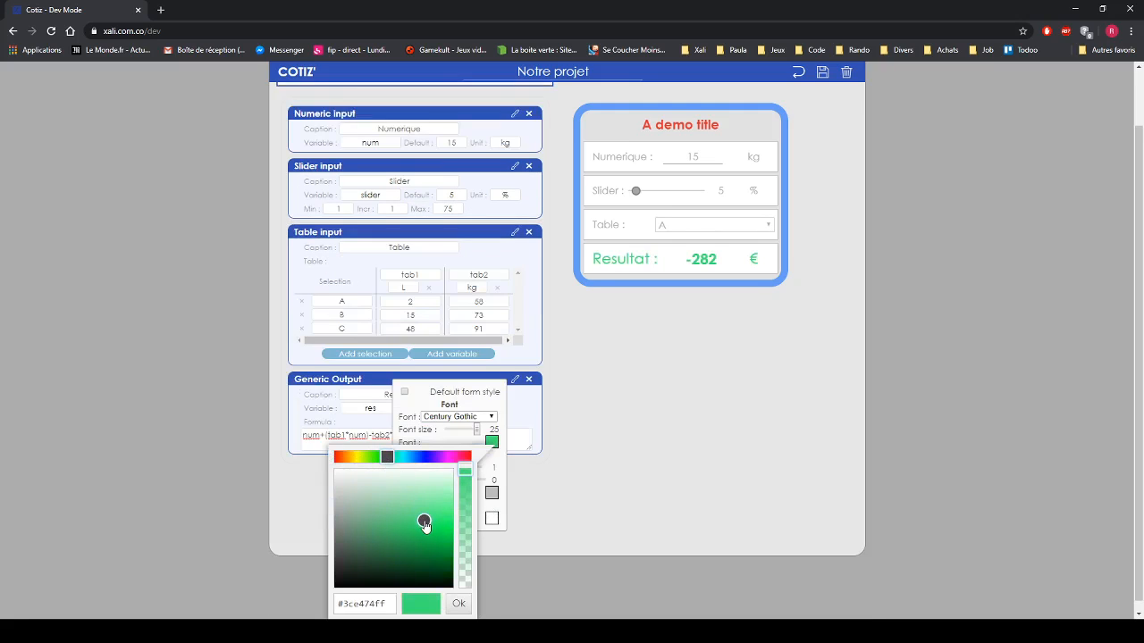
{"action": "left_click", "coordinate": [500, 432]}
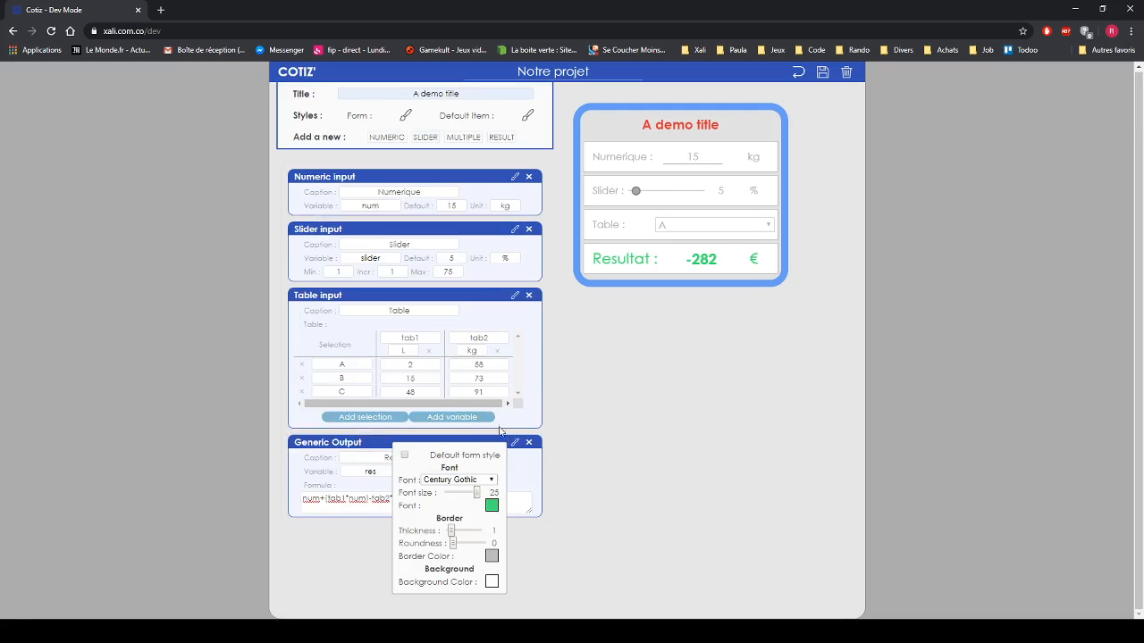
- Give Resultat an 8-thick, 30-rounded border in the text's green, #3ce474ff
{"action": "left_click_drag", "start_coordinate": [451, 530], "coordinate": [482, 543]}
{"action": "left_click", "coordinate": [492, 556]}
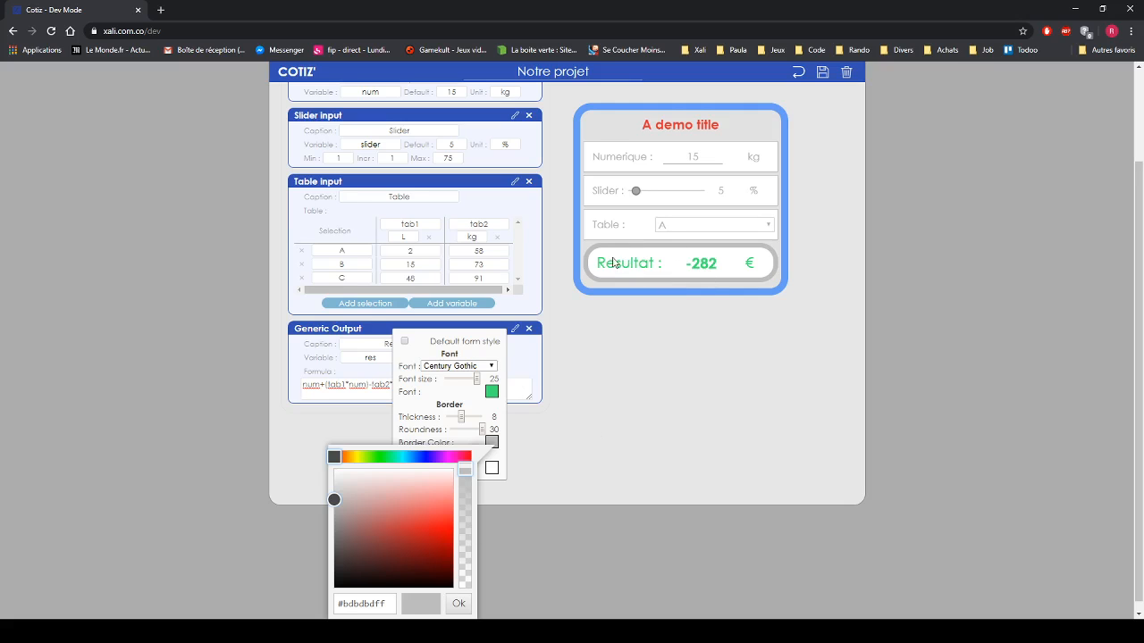
{"action": "scroll", "coordinate": [495, 398], "scroll_direction": "up", "scroll_amount": 2}
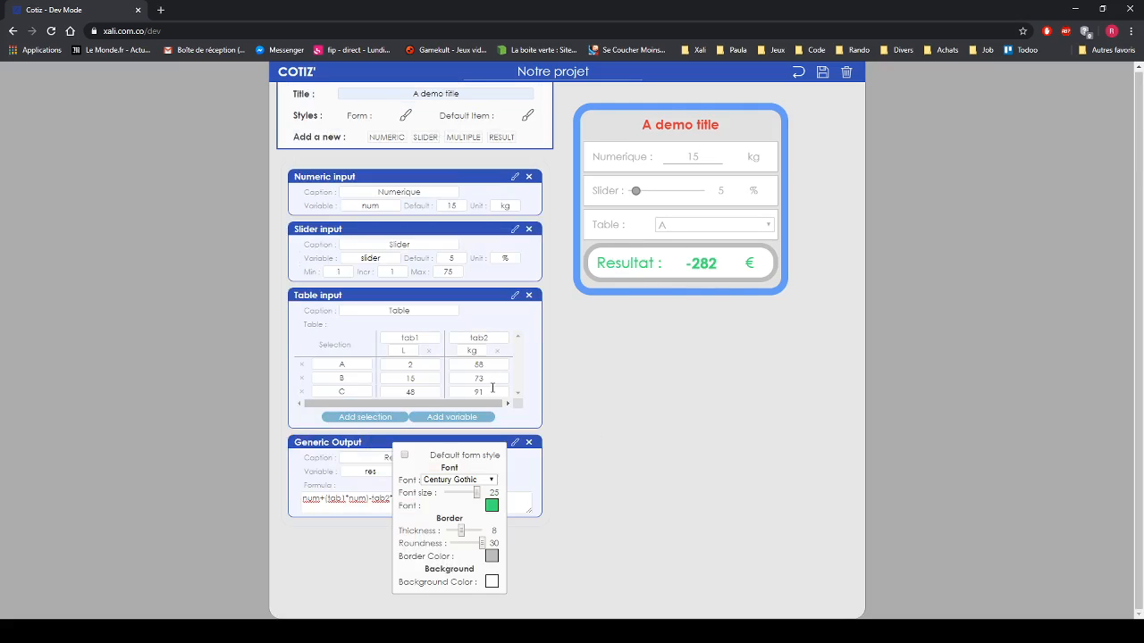
{"action": "left_click", "coordinate": [492, 506]}
{"action": "scroll", "coordinate": [493, 511], "scroll_direction": "down", "scroll_amount": 2}
{"action": "triple_click", "coordinate": [351, 589]}
{"action": "key", "text": "ctrl+c"}
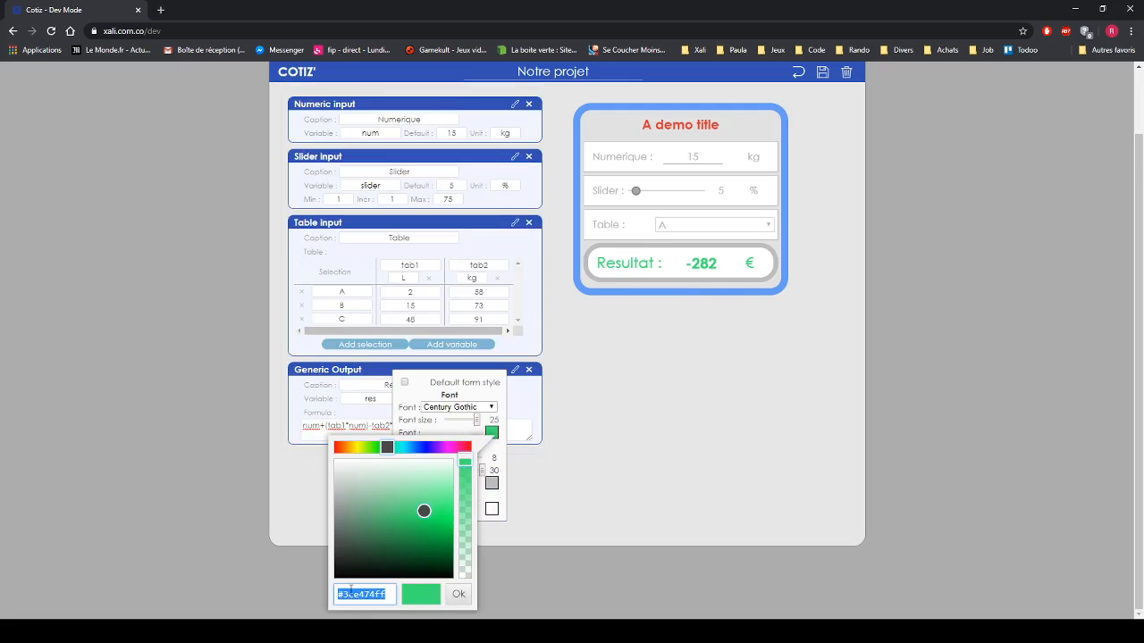
{"action": "left_click", "coordinate": [497, 459]}
{"action": "left_click", "coordinate": [492, 560]}
{"action": "triple_click", "coordinate": [364, 603]}
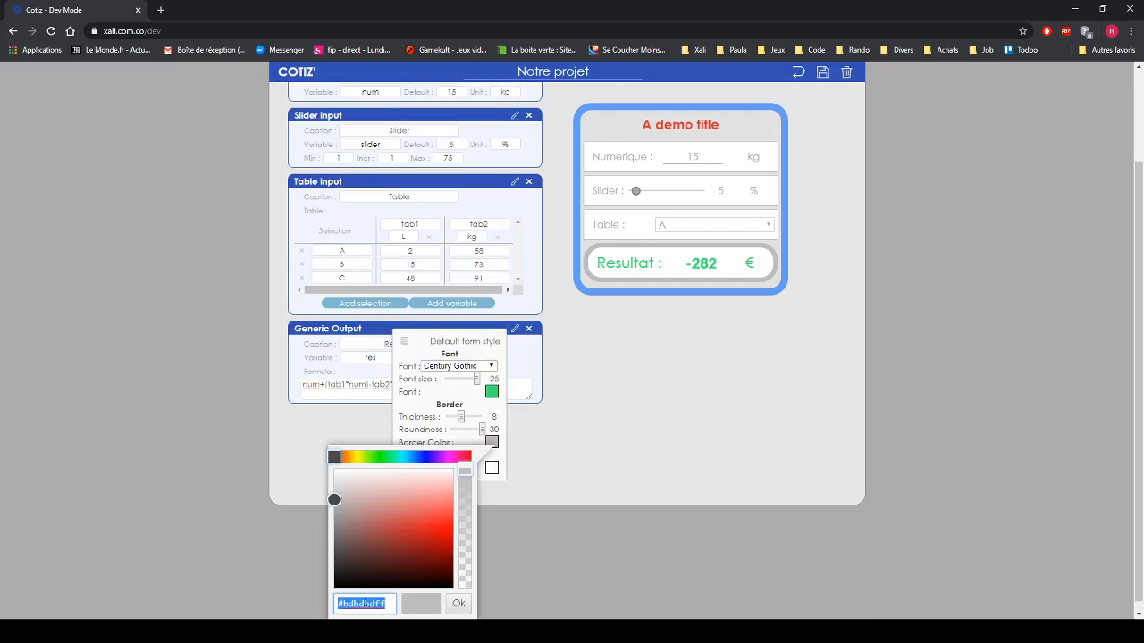
{"action": "key", "text": "ctrl+v"}
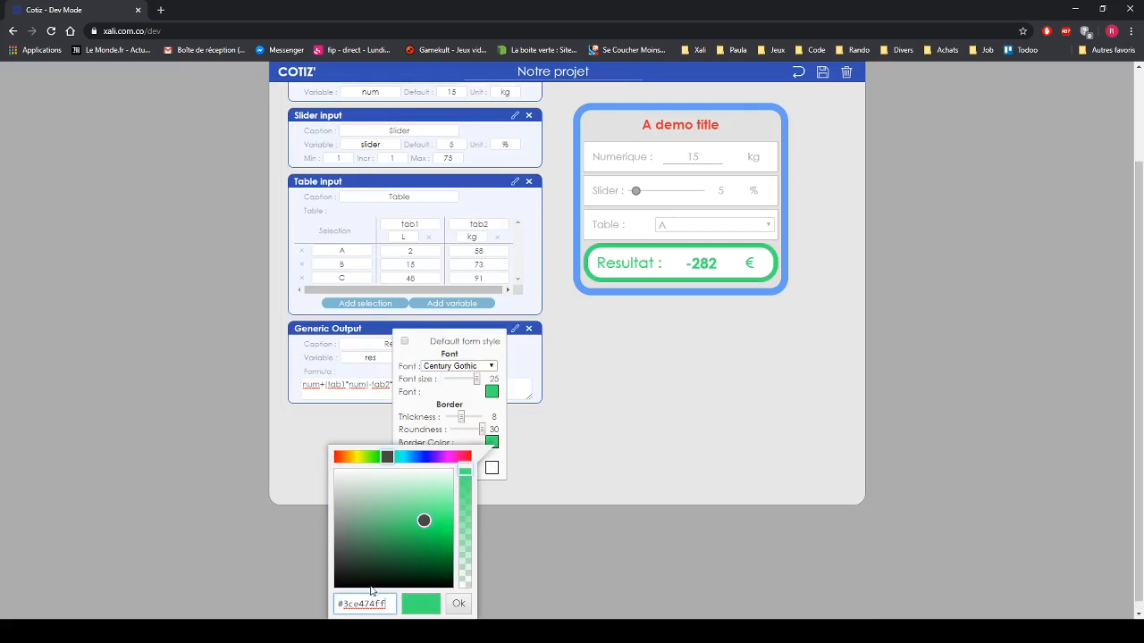
{"action": "left_click", "coordinate": [487, 418]}
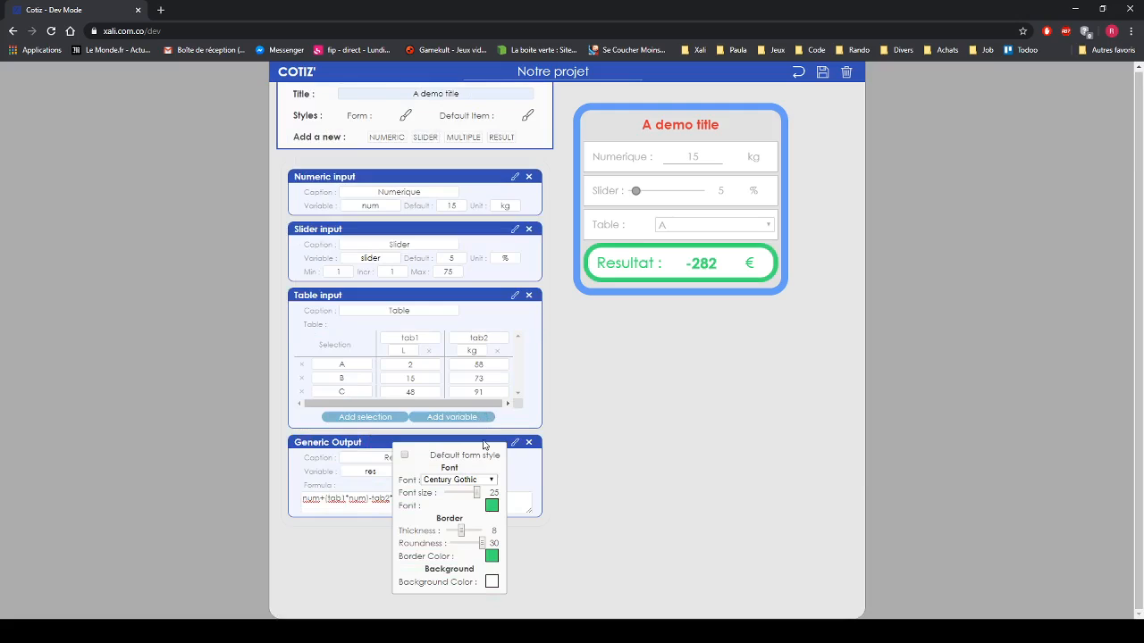
- Lower the Resultat background's opacity, close its style settings, and move Slider above Numerique
{"action": "left_click", "coordinate": [491, 583]}
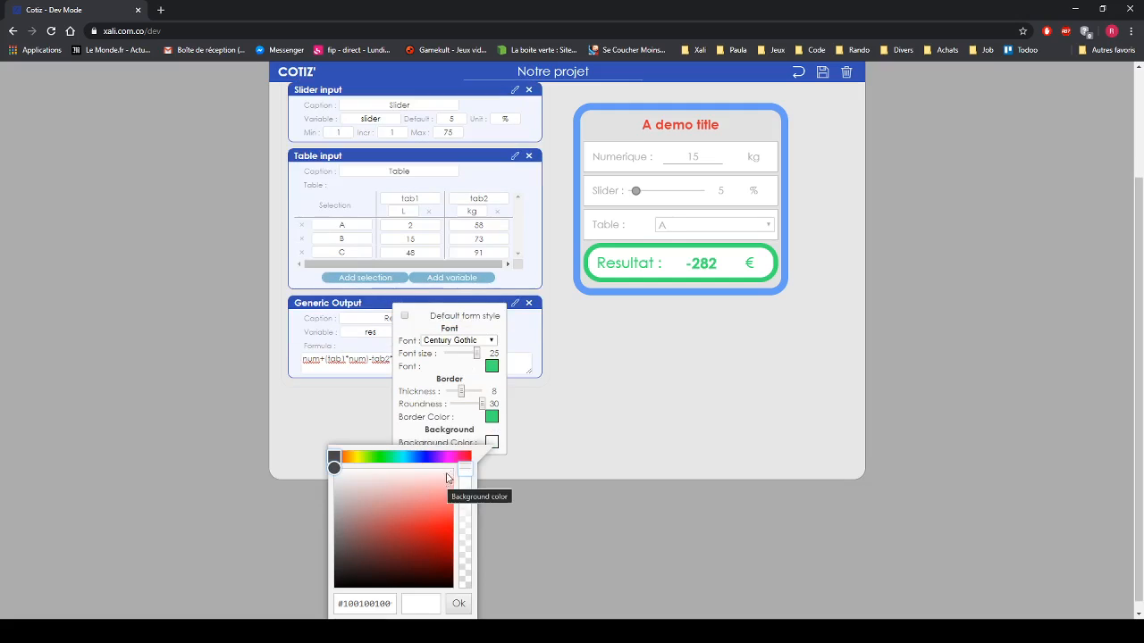
{"action": "mouse_move", "coordinate": [462, 475]}
{"action": "left_mouse_down"}
{"action": "mouse_move", "coordinate": [463, 519]}
{"action": "mouse_move", "coordinate": [469, 472]}
{"action": "left_mouse_up"}
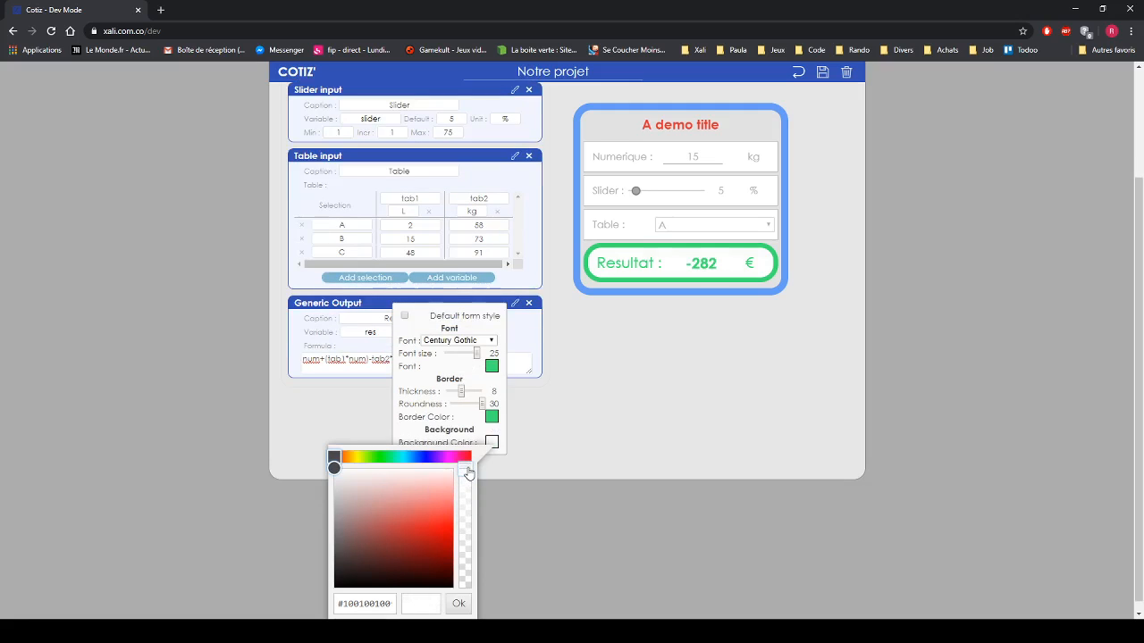
{"action": "left_click", "coordinate": [498, 328]}
{"action": "left_click", "coordinate": [566, 472]}
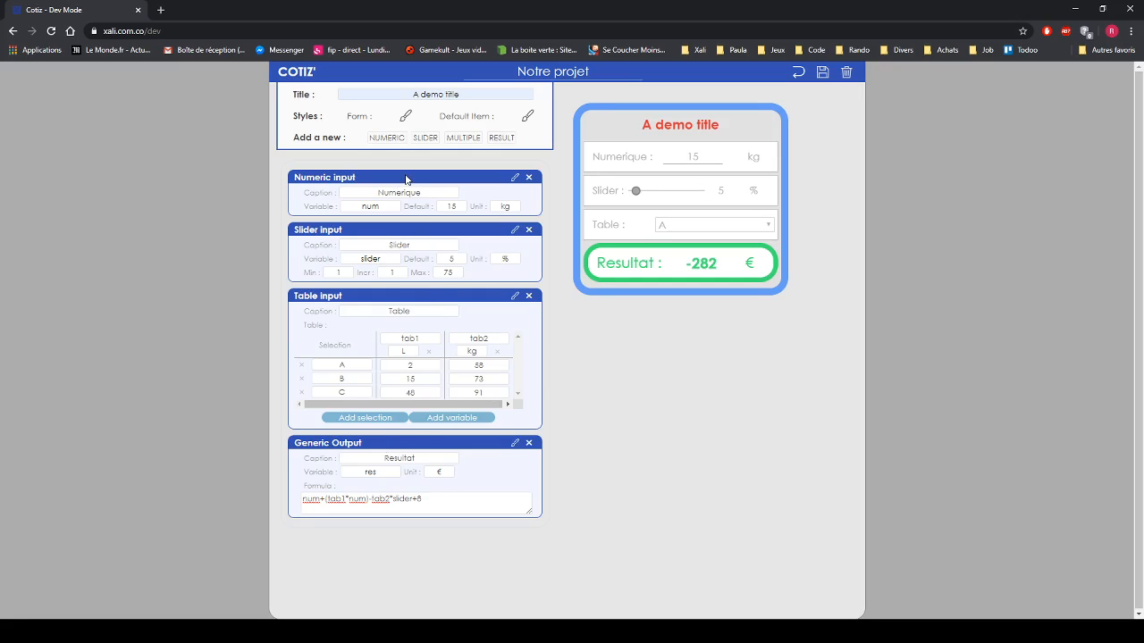
{"action": "mouse_move", "coordinate": [406, 179]}
{"action": "left_mouse_down"}
{"action": "mouse_move", "coordinate": [403, 399]}
{"action": "mouse_move", "coordinate": [402, 187]}
{"action": "left_mouse_up"}
- Restore Numerique above Slider, drag Resultat to the top, and test sliders at 32 % and 34 %
{"action": "left_click_drag", "start_coordinate": [446, 185], "coordinate": [446, 248]}
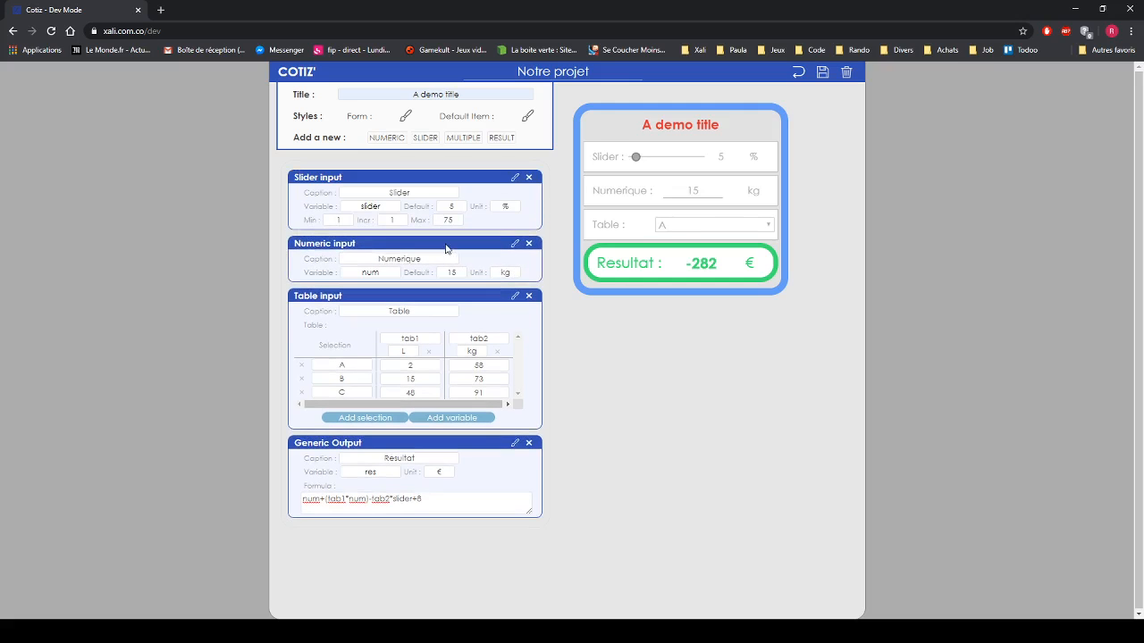
{"action": "left_click_drag", "start_coordinate": [635, 158], "coordinate": [663, 170]}
{"action": "left_click_drag", "start_coordinate": [437, 182], "coordinate": [445, 241]}
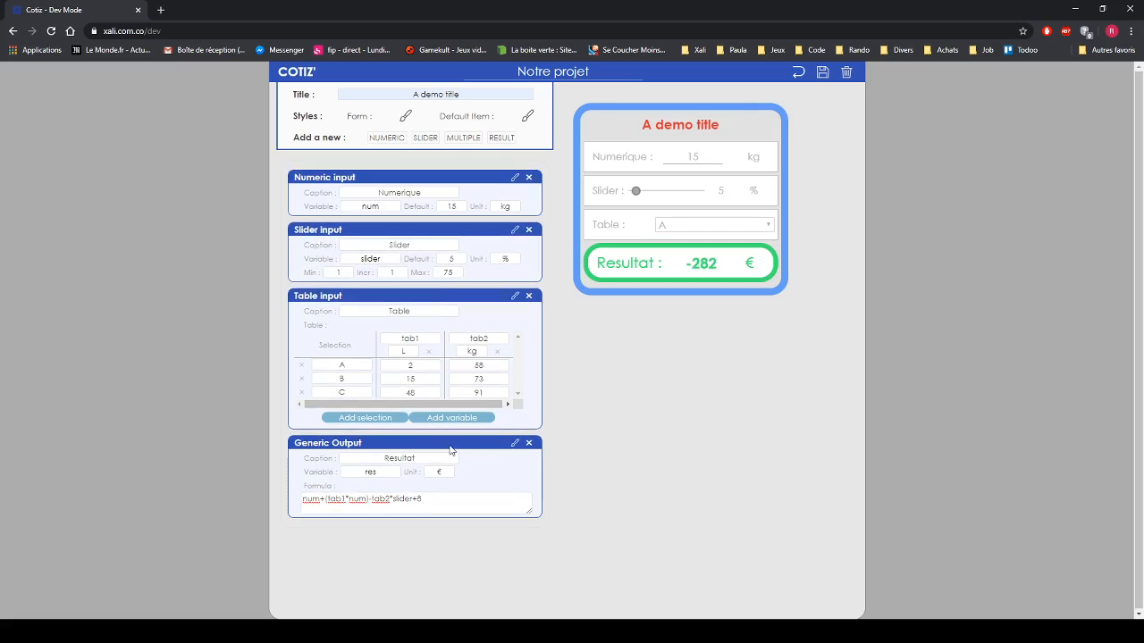
{"action": "left_click_drag", "start_coordinate": [450, 449], "coordinate": [450, 189]}
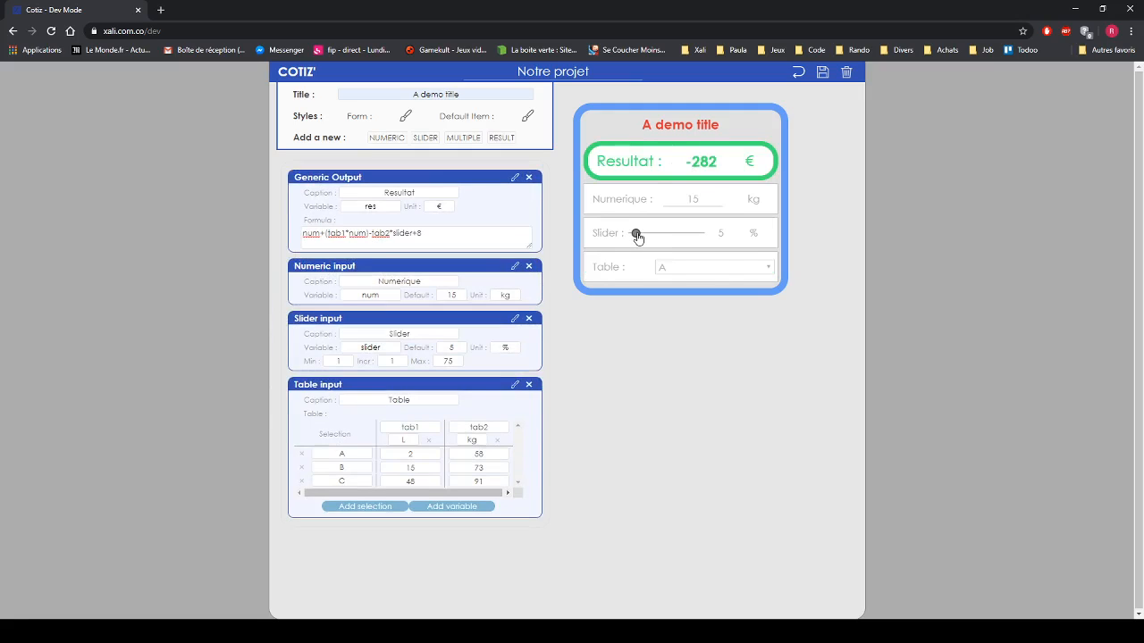
{"action": "mouse_move", "coordinate": [635, 233]}
{"action": "left_mouse_down"}
{"action": "mouse_move", "coordinate": [686, 235]}
{"action": "mouse_move", "coordinate": [651, 247]}
{"action": "mouse_move", "coordinate": [697, 247]}
{"action": "mouse_move", "coordinate": [655, 242]}
{"action": "left_mouse_up"}
- Choose B for Table in the preview and open the browser developer console
{"action": "left_click", "coordinate": [686, 271]}
{"action": "left_click", "coordinate": [679, 296]}
{"action": "key", "text": "ctrl+shift+j"}
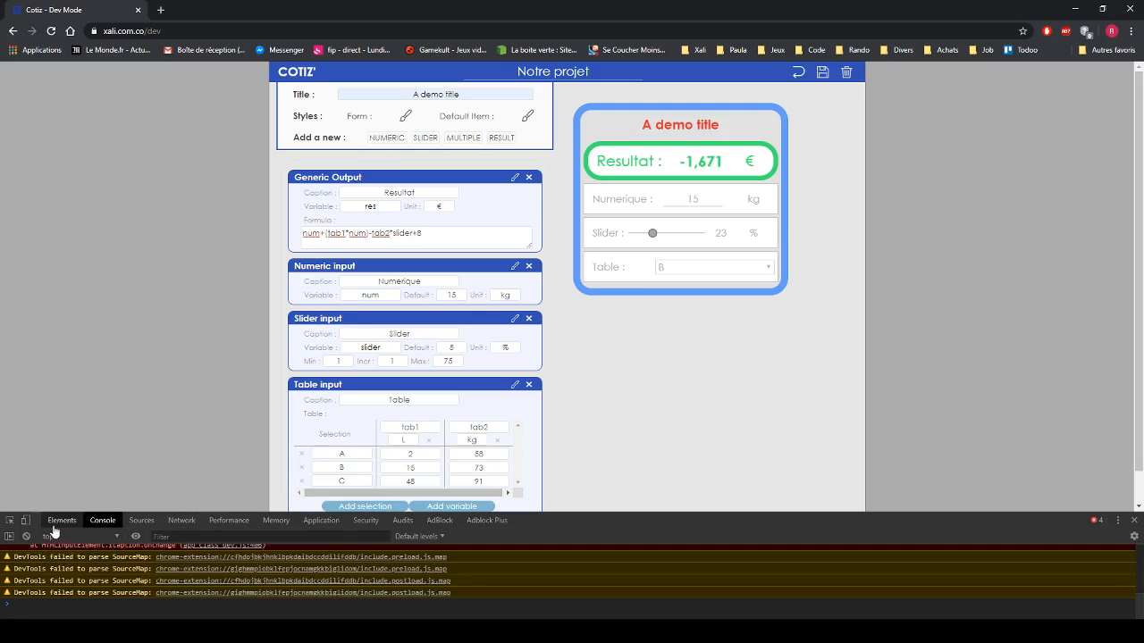
- In an iPhone X-sized view, move Numerique above Resultat, then return to desktop with the projects panel
{"action": "left_click", "coordinate": [27, 521]}
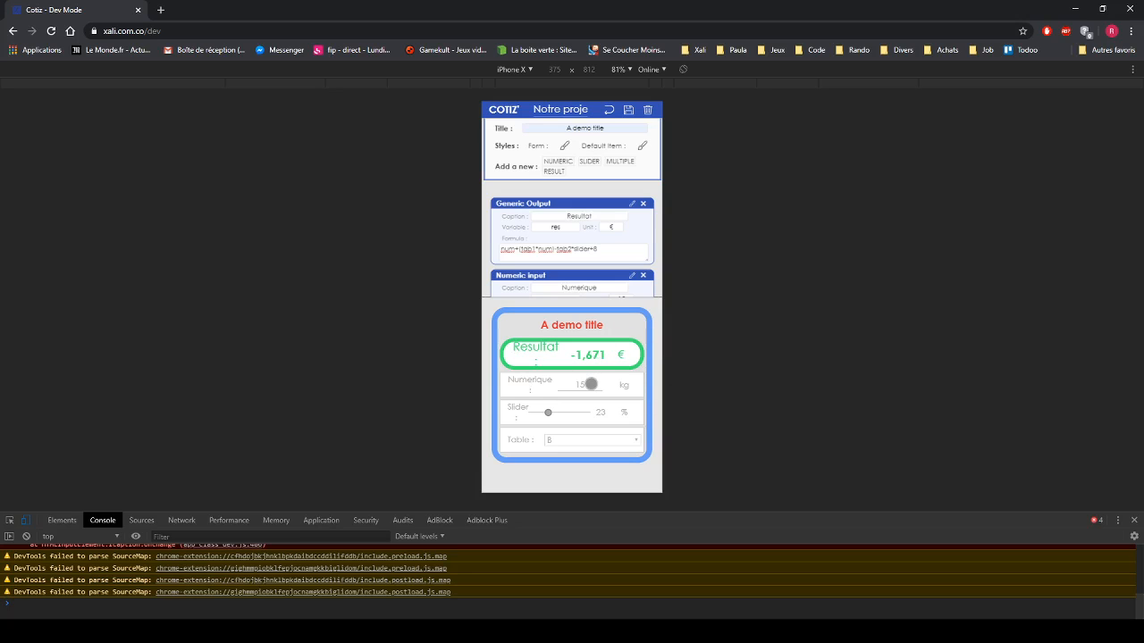
{"action": "scroll", "coordinate": [613, 245], "scroll_direction": "down", "scroll_amount": 1}
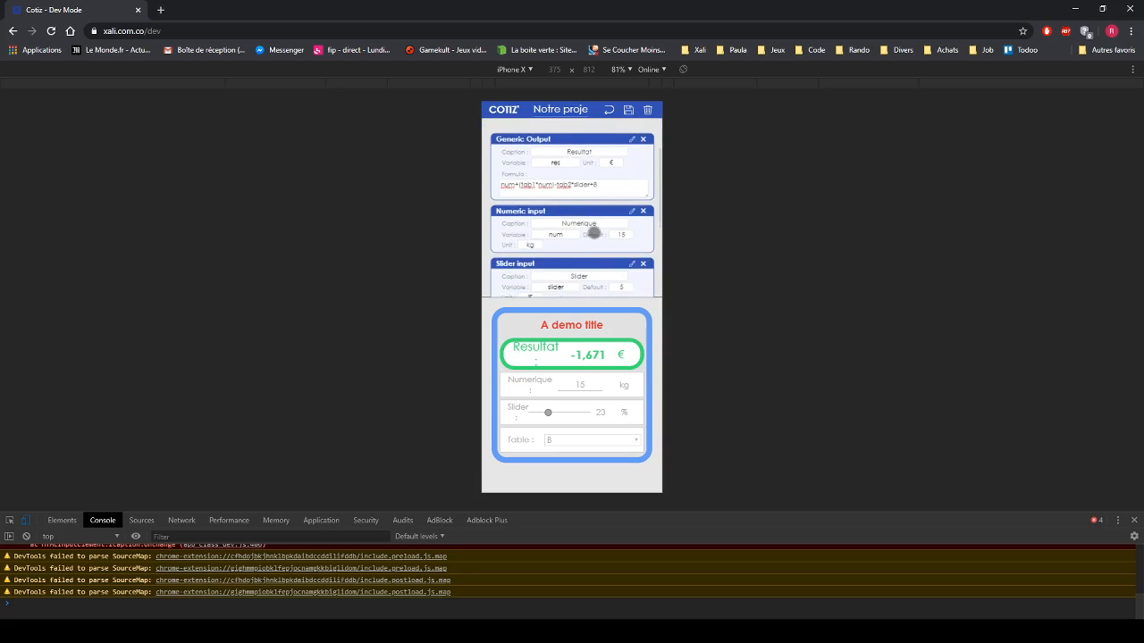
{"action": "scroll", "coordinate": [594, 233], "scroll_direction": "down", "scroll_amount": 3}
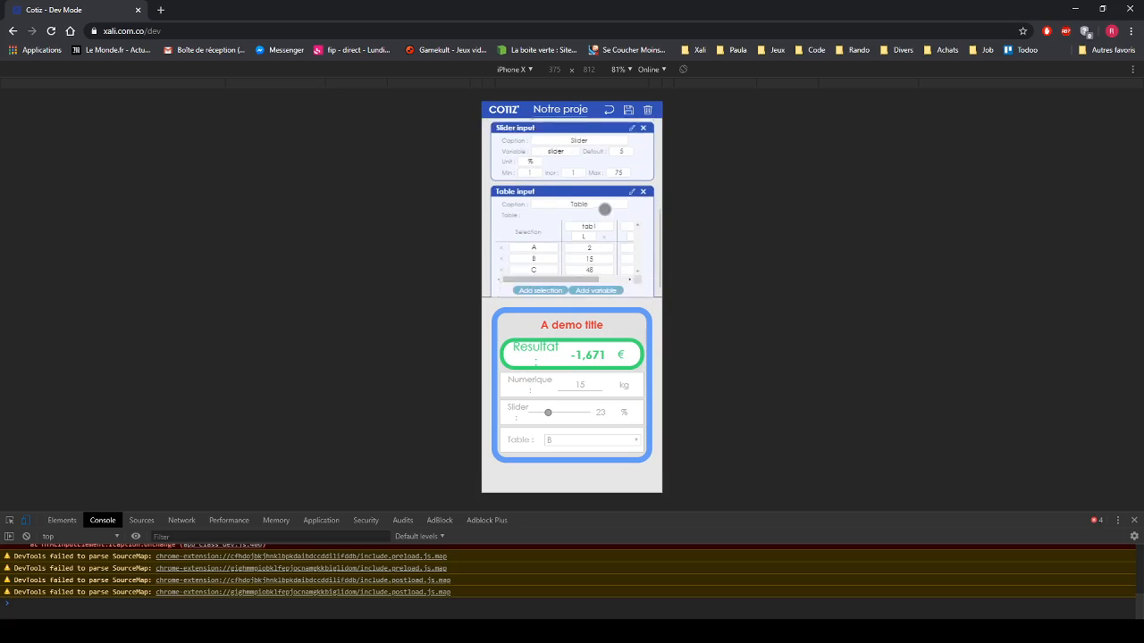
{"action": "mouse_move", "coordinate": [575, 266]}
{"action": "left_mouse_down"}
{"action": "mouse_move", "coordinate": [623, 266]}
{"action": "mouse_move", "coordinate": [572, 265]}
{"action": "left_mouse_up"}
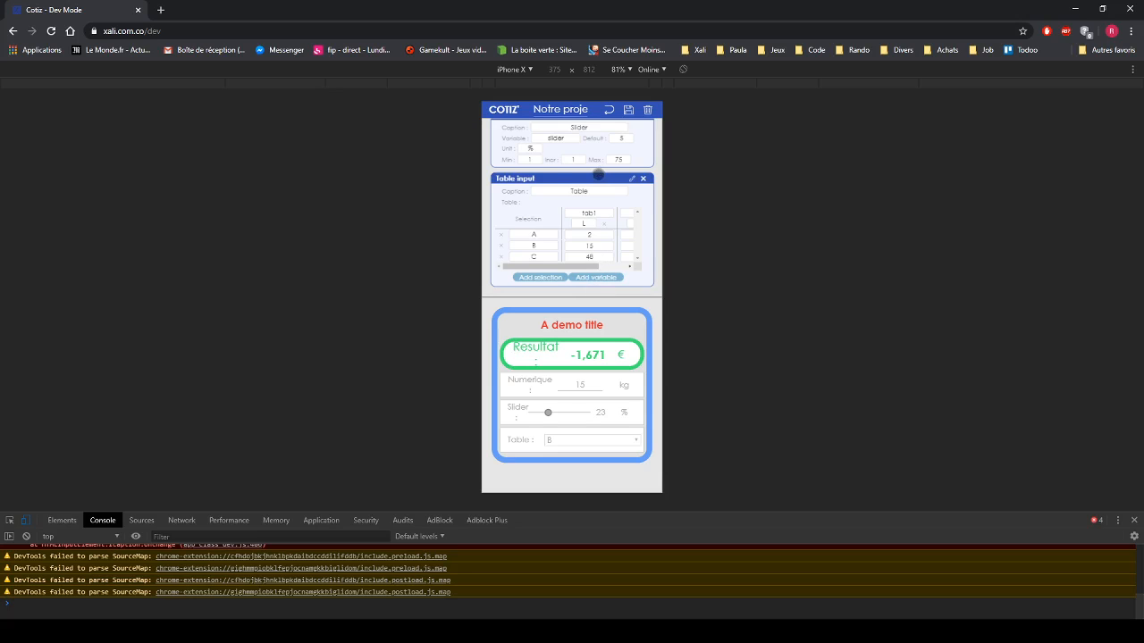
{"action": "left_click_drag", "start_coordinate": [613, 196], "coordinate": [611, 351]}
{"action": "left_click_drag", "start_coordinate": [580, 215], "coordinate": [575, 129]}
{"action": "scroll", "coordinate": [576, 186], "scroll_direction": "up", "scroll_amount": 2}
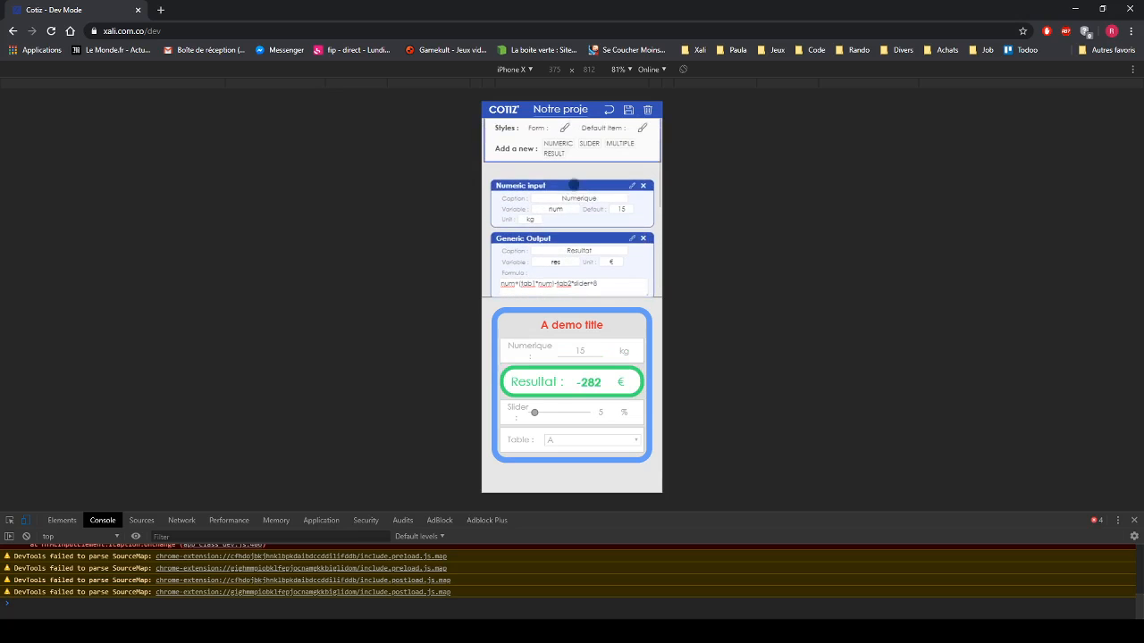
{"action": "left_click_drag", "start_coordinate": [572, 184], "coordinate": [588, 222]}
{"action": "left_click", "coordinate": [26, 523]}
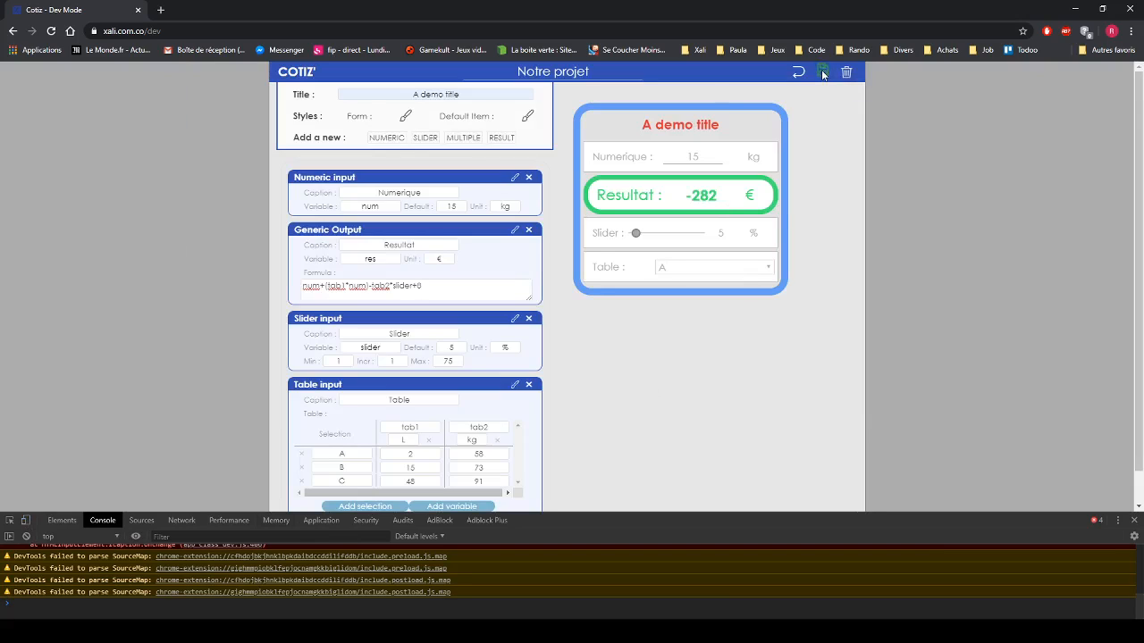
{"action": "left_click", "coordinate": [292, 74]}
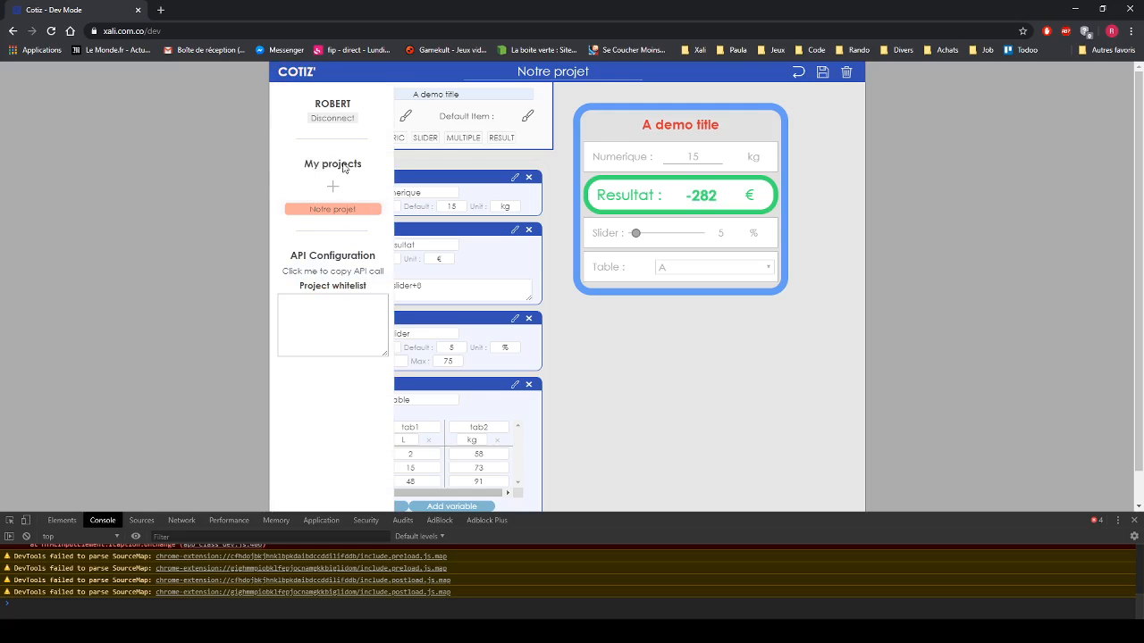
- Close the panel and DevTools, try Notre projet's slider in the production view, then return to the editor
{"action": "left_click", "coordinate": [292, 74]}
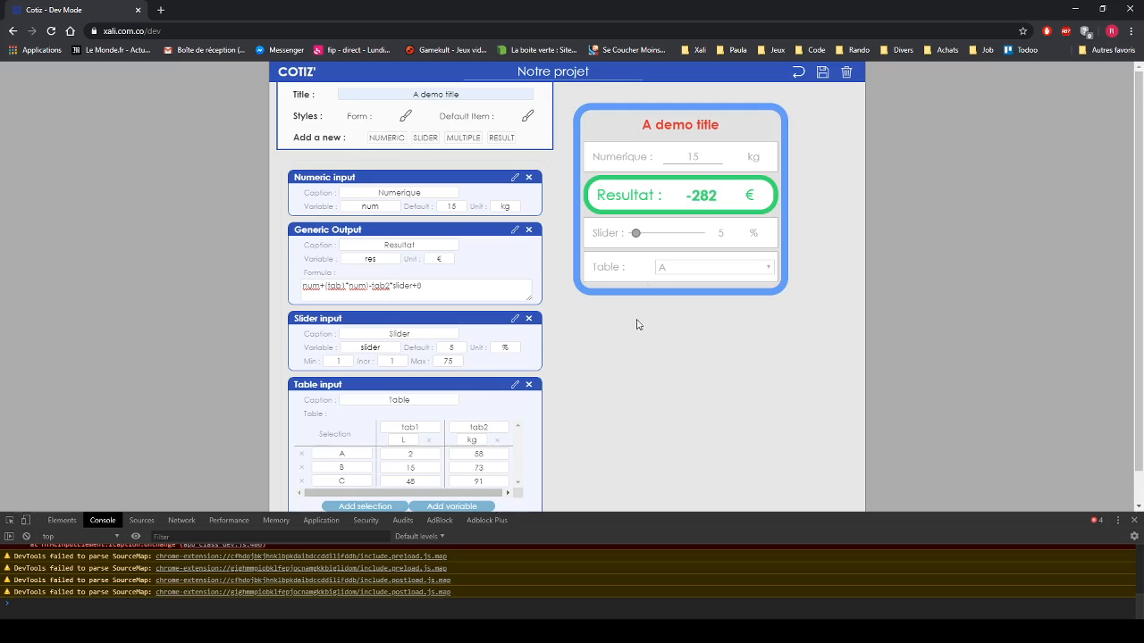
{"action": "scroll", "coordinate": [727, 439], "scroll_direction": "down", "scroll_amount": 1}
{"action": "left_click", "coordinate": [1133, 521]}
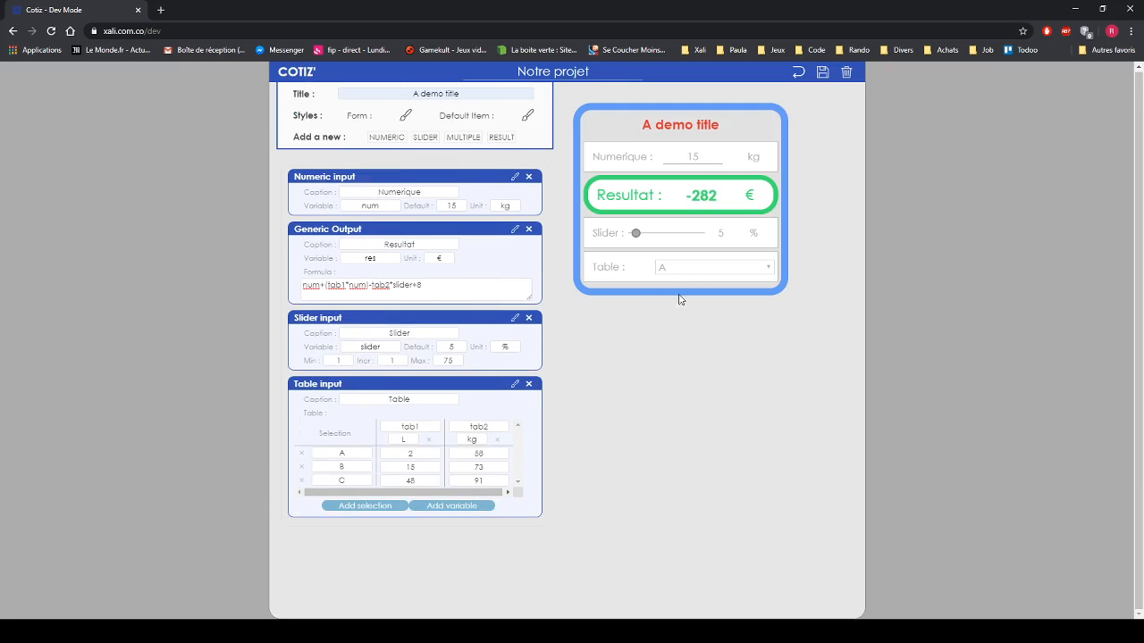
{"action": "left_click", "coordinate": [802, 78]}
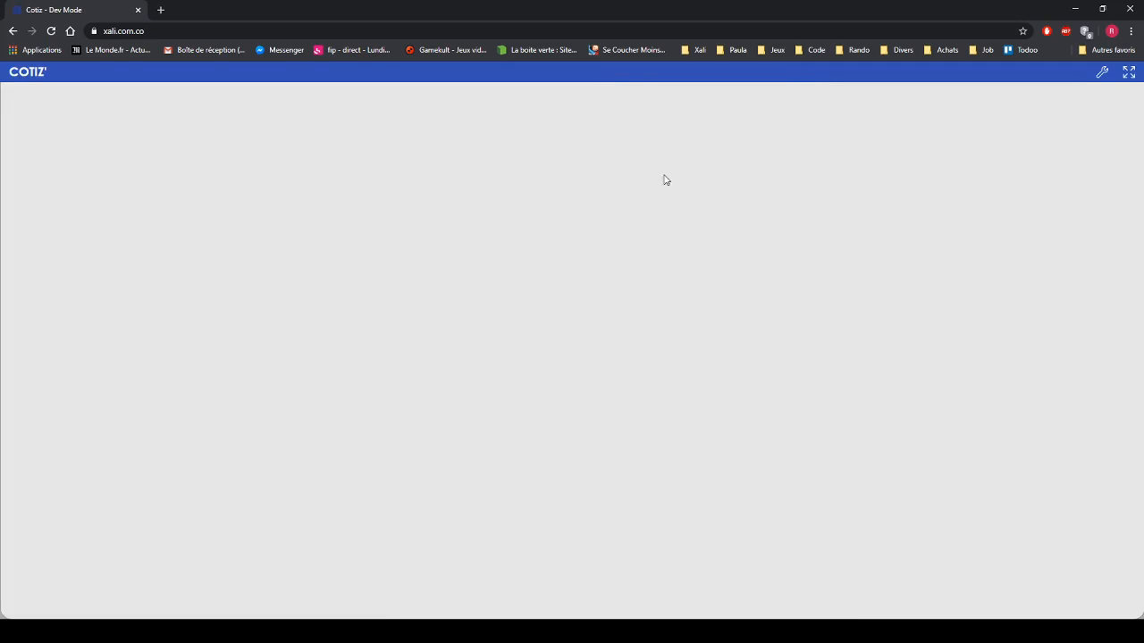
{"action": "left_click", "coordinate": [22, 72]}
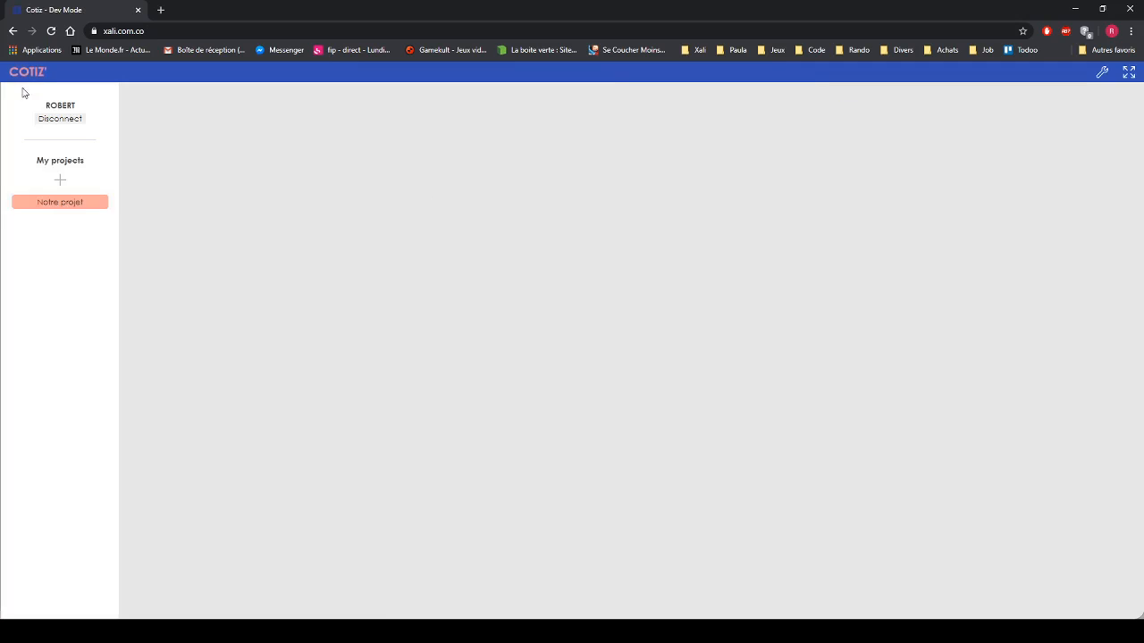
{"action": "left_click", "coordinate": [57, 203]}
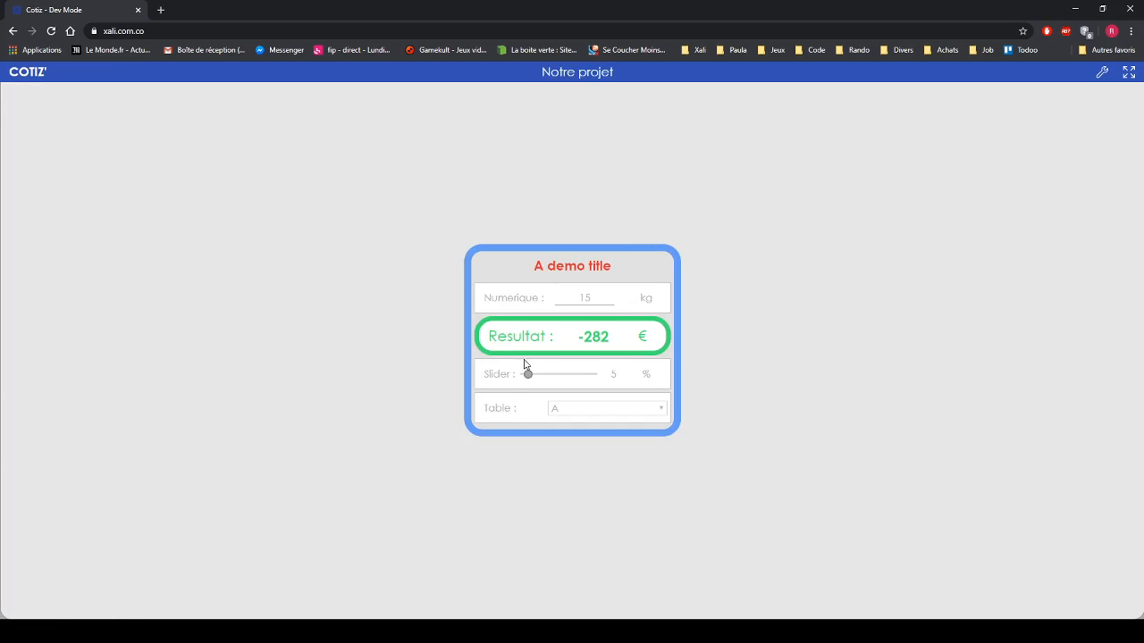
{"action": "left_click_drag", "start_coordinate": [528, 377], "coordinate": [554, 375]}
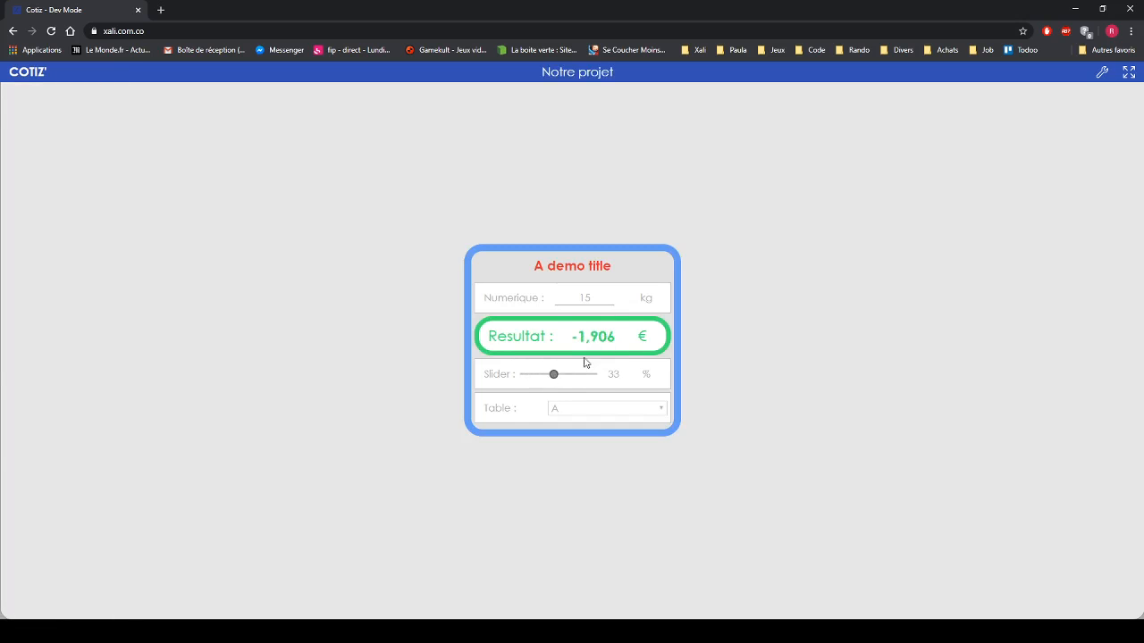
{"action": "left_click", "coordinate": [1102, 71]}
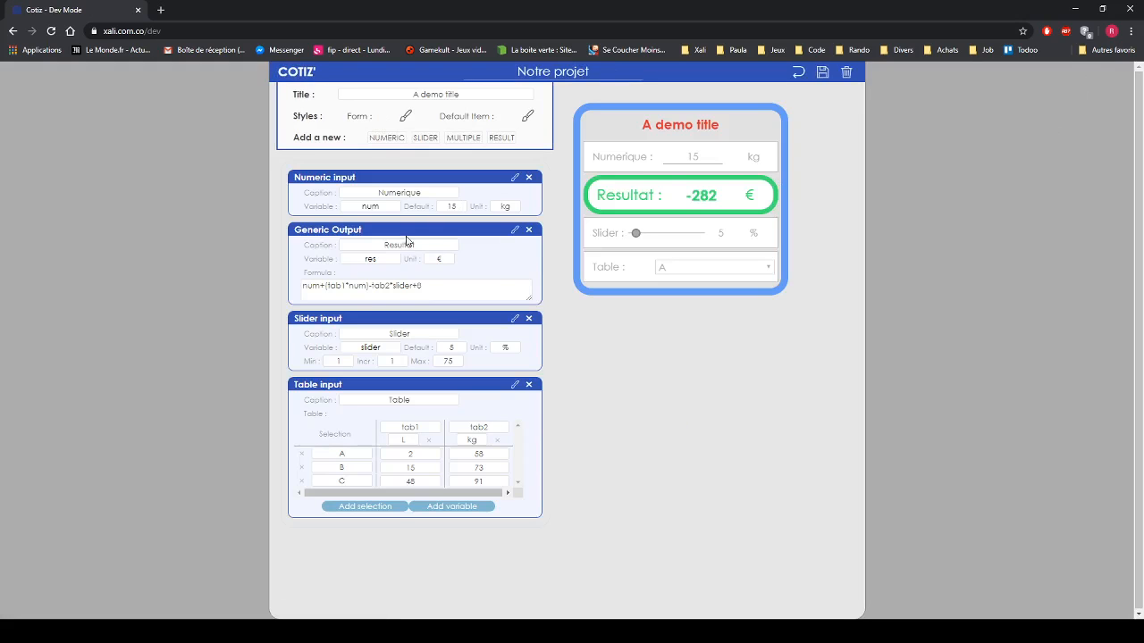
- Move Resultat above Numerique, switch to the user view, and try the slider and Table B and C
{"action": "left_click_drag", "start_coordinate": [406, 241], "coordinate": [419, 190]}
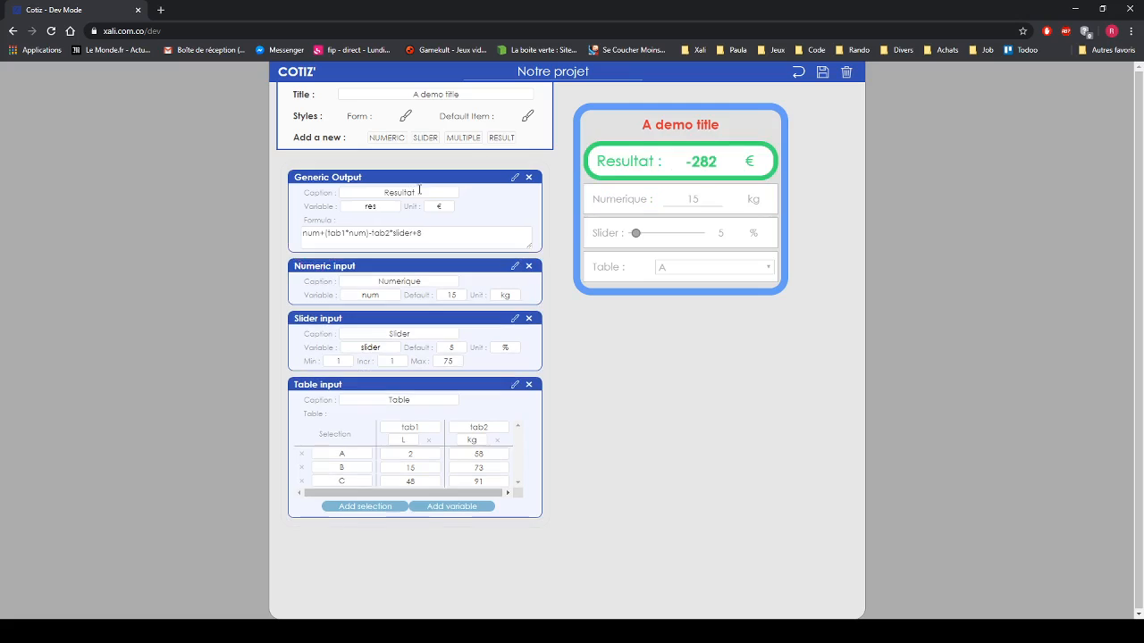
{"action": "left_click", "coordinate": [798, 71]}
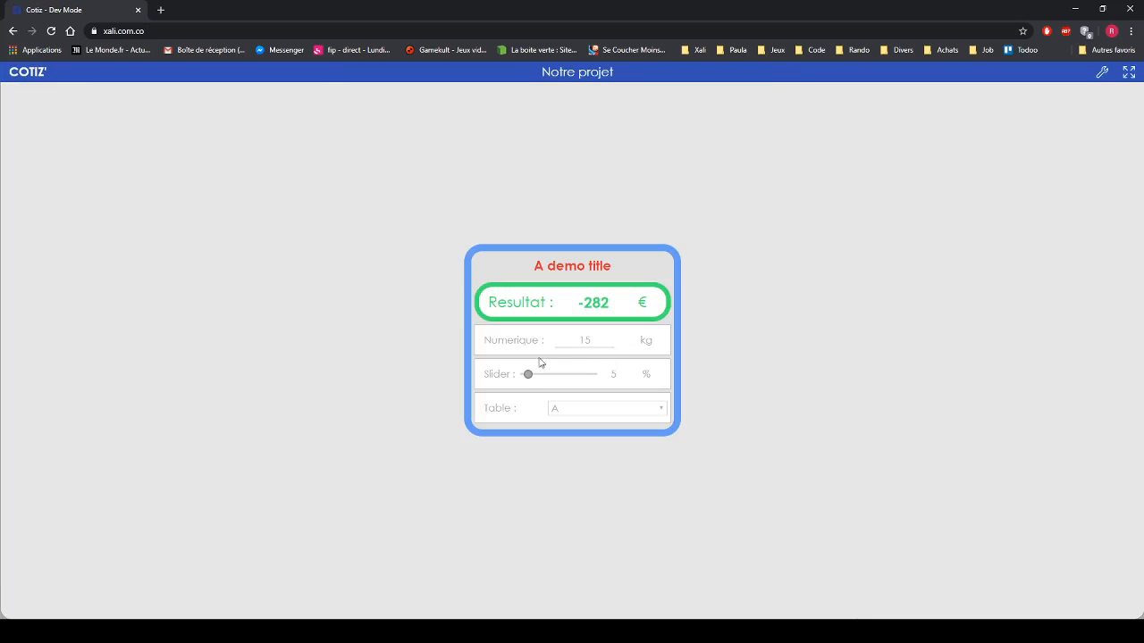
{"action": "left_click_drag", "start_coordinate": [531, 376], "coordinate": [578, 379]}
{"action": "left_click", "coordinate": [595, 409]}
{"action": "left_click", "coordinate": [586, 445]}
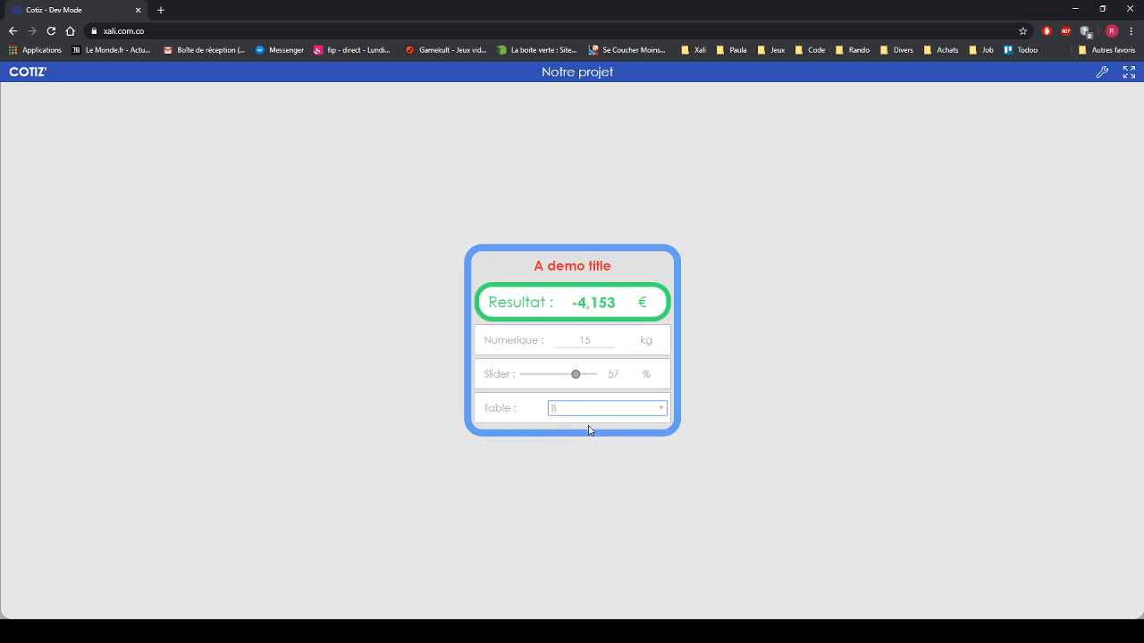
{"action": "left_click", "coordinate": [591, 413]}
{"action": "left_click", "coordinate": [587, 451]}
- Enter Numerique 18, set the slider to 37 and Table to A, giving Resultat -2,084 €
{"action": "double_click", "coordinate": [566, 340]}
{"action": "type", "text": "18"}
{"action": "left_click", "coordinate": [720, 369]}
{"action": "mouse_move", "coordinate": [577, 376]}
{"action": "left_mouse_down"}
{"action": "mouse_move", "coordinate": [539, 377]}
{"action": "mouse_move", "coordinate": [557, 376]}
{"action": "left_mouse_up"}
{"action": "left_click", "coordinate": [585, 409]}
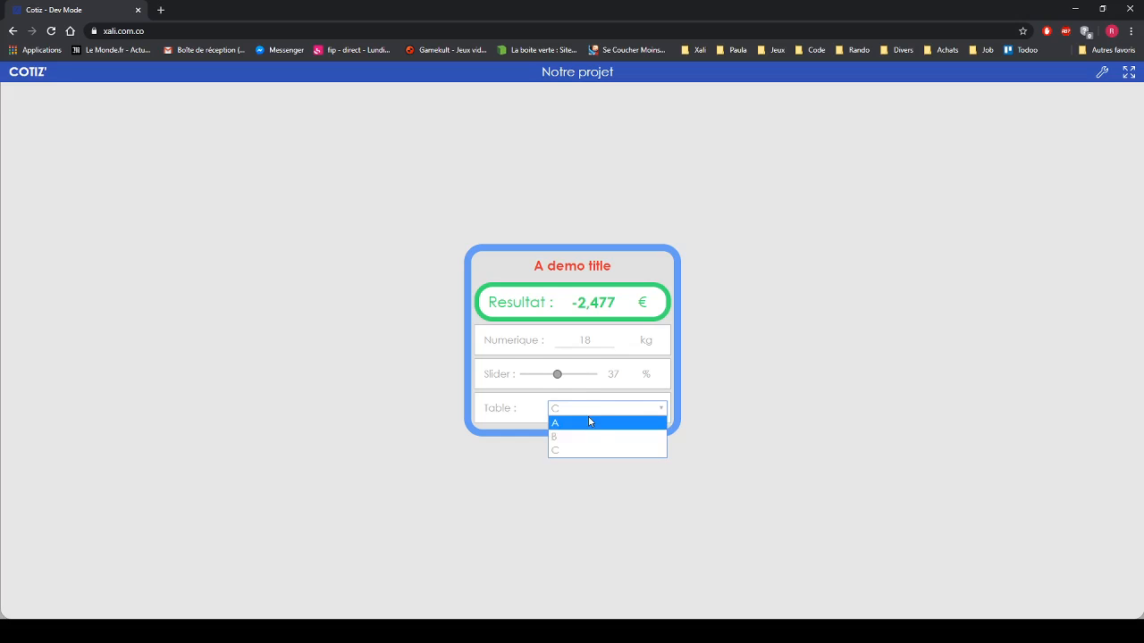
{"action": "left_click", "coordinate": [589, 411]}
{"action": "left_click", "coordinate": [585, 426]}
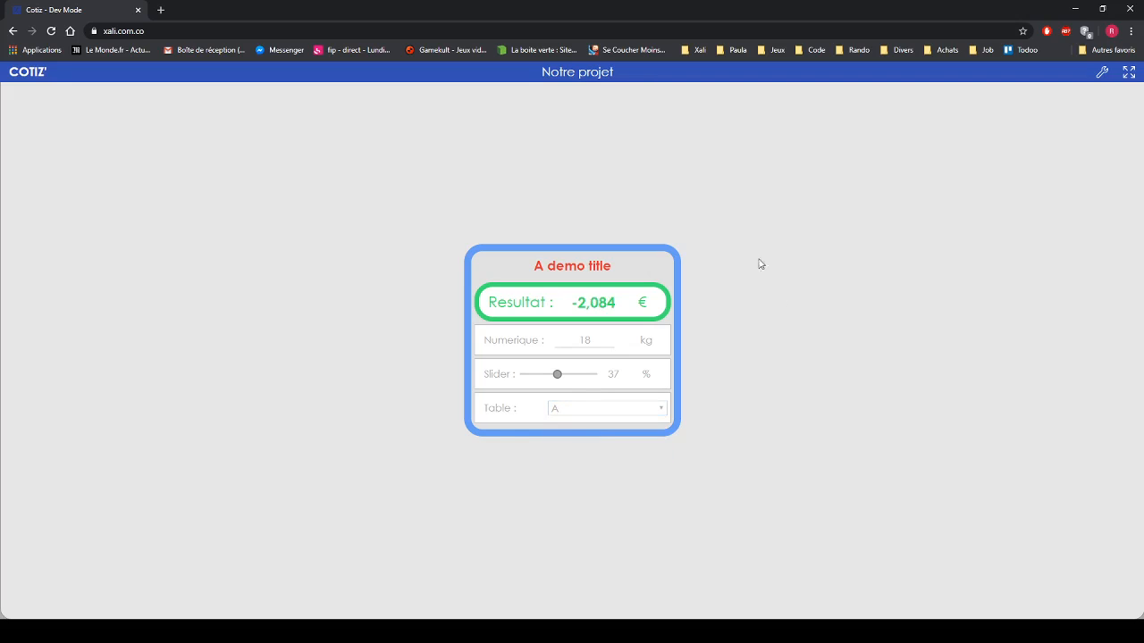
- In fullscreen, set the slider to 33 and cycle Table through B, C, then A
{"action": "left_click", "coordinate": [1128, 75]}
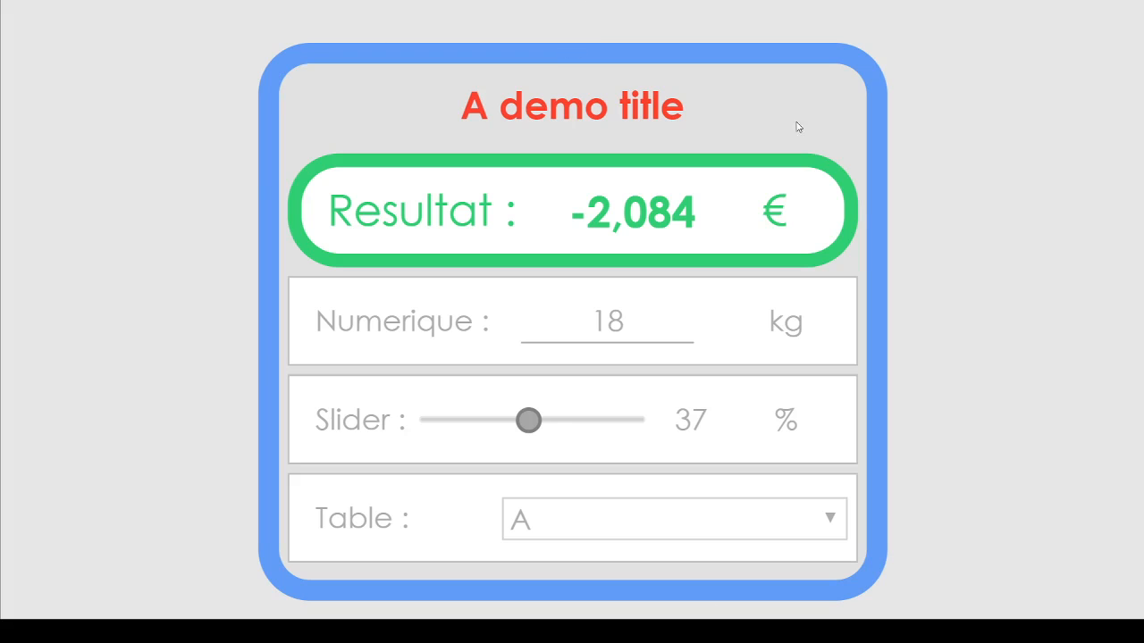
{"action": "left_click", "coordinate": [533, 422]}
{"action": "mouse_move", "coordinate": [532, 421]}
{"action": "left_mouse_down"}
{"action": "mouse_move", "coordinate": [489, 422]}
{"action": "mouse_move", "coordinate": [519, 422]}
{"action": "left_mouse_up"}
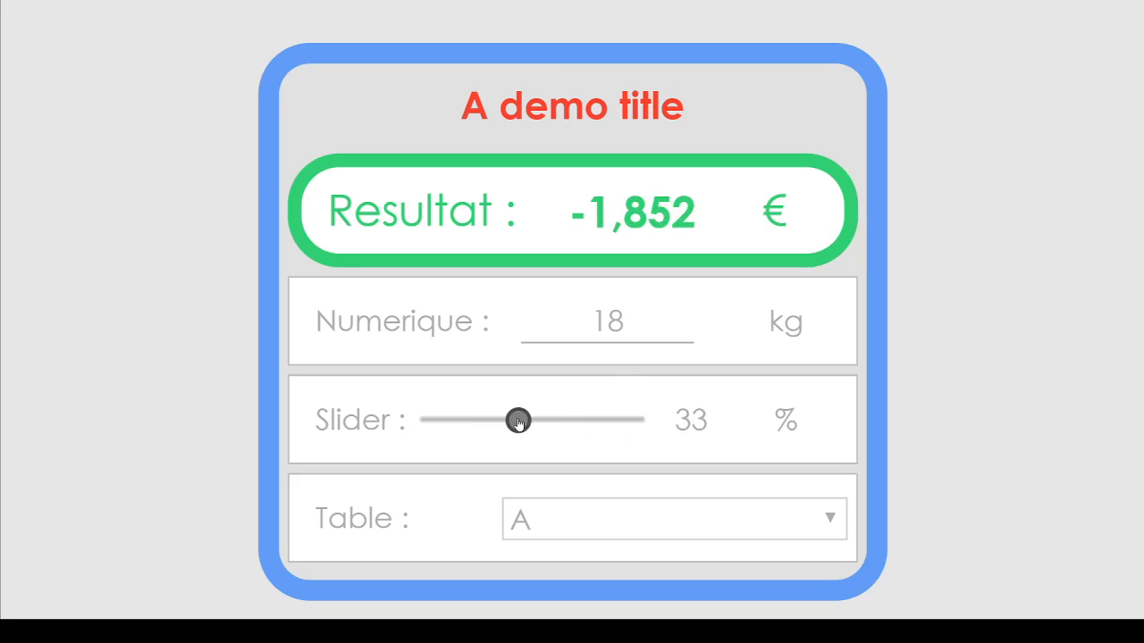
{"action": "left_click", "coordinate": [557, 527]}
{"action": "left_click", "coordinate": [557, 561]}
{"action": "left_click", "coordinate": [560, 518]}
{"action": "left_click", "coordinate": [549, 574]}
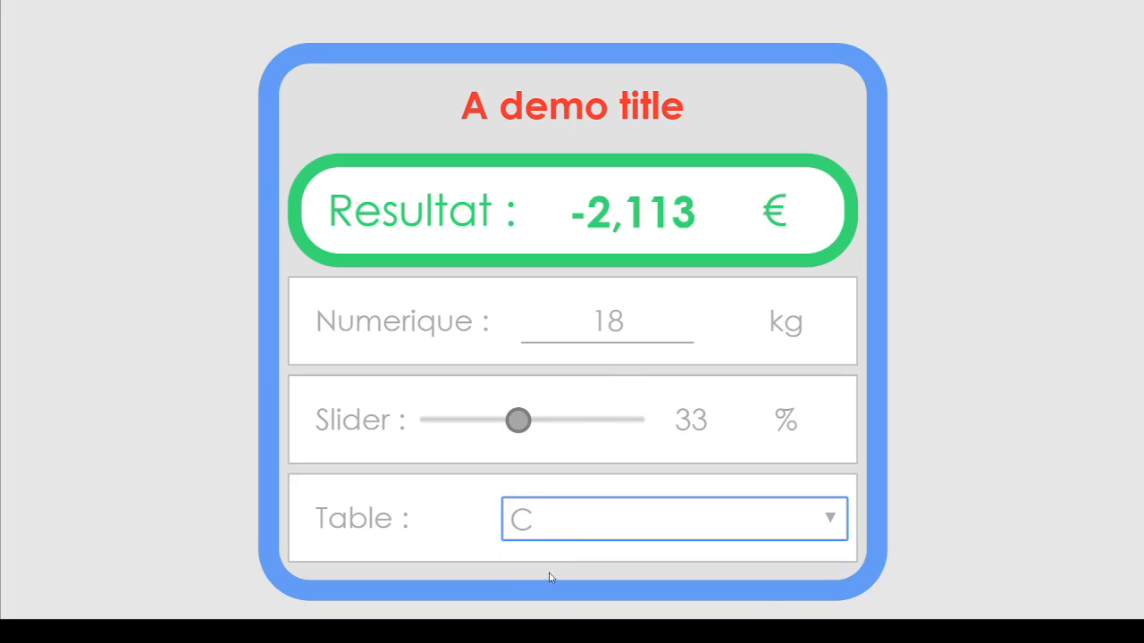
{"action": "left_click", "coordinate": [566, 534]}
{"action": "left_click", "coordinate": [563, 547]}
{"action": "left_click", "coordinate": [889, 437]}
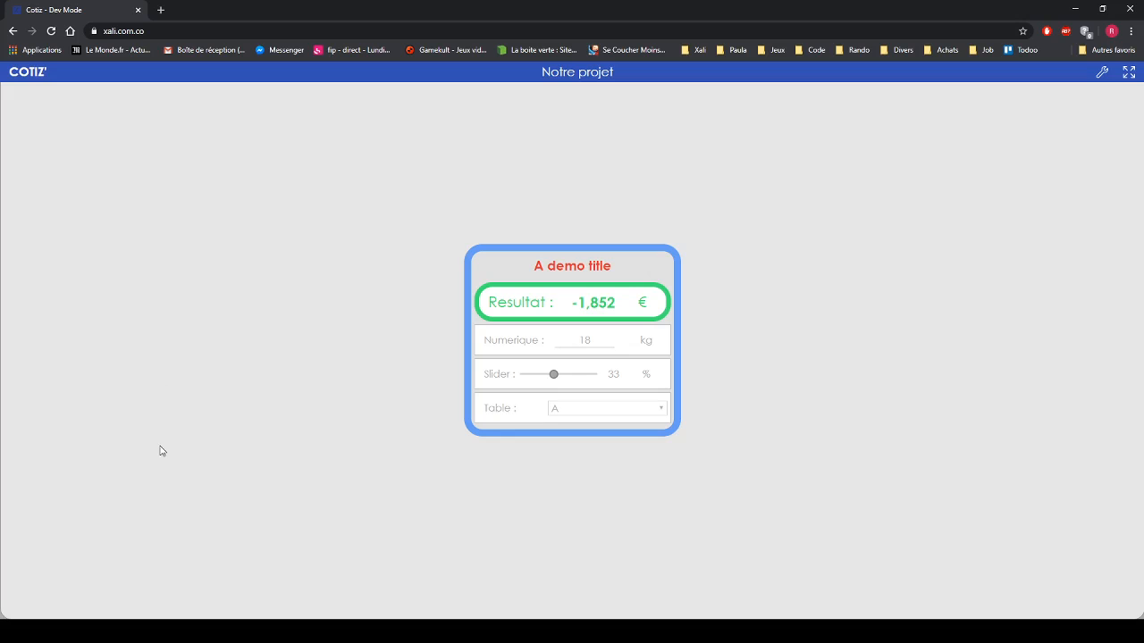
- Preview the form on an iPhone X screen, try it fullscreen, then return to desktop width
{"action": "key", "text": "ctrl+shift+j"}
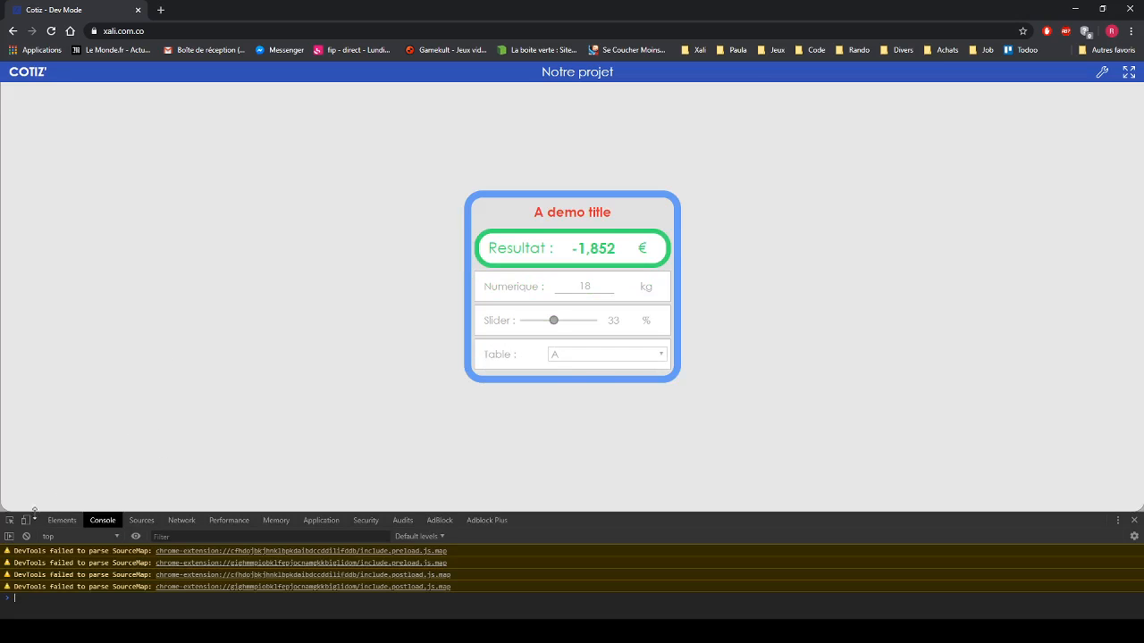
{"action": "left_click", "coordinate": [25, 520]}
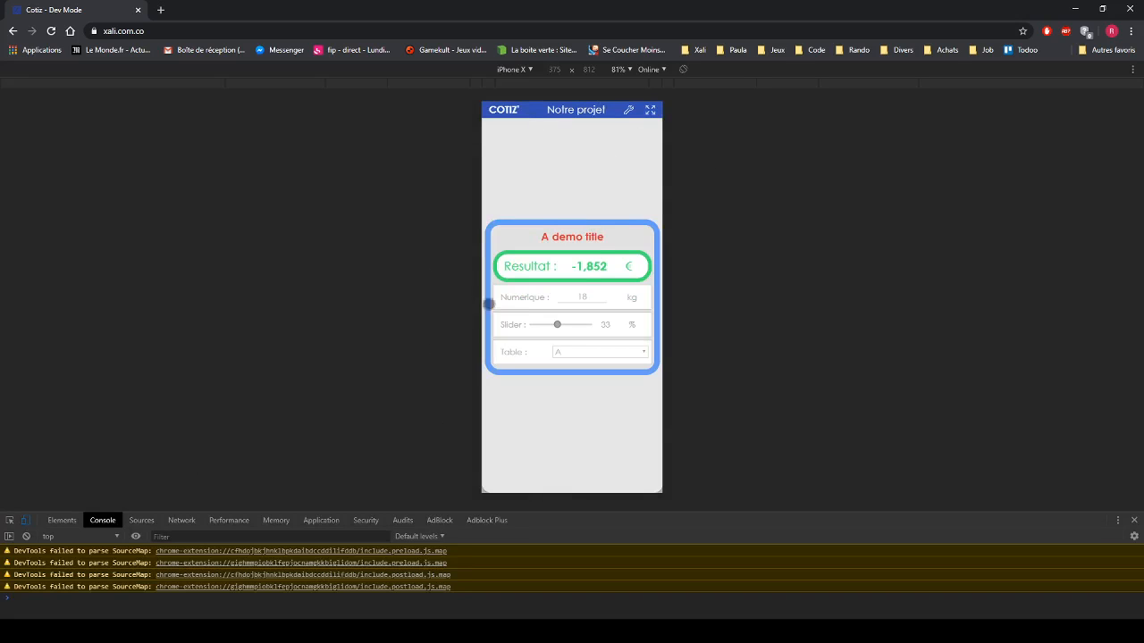
{"action": "left_click", "coordinate": [650, 109]}
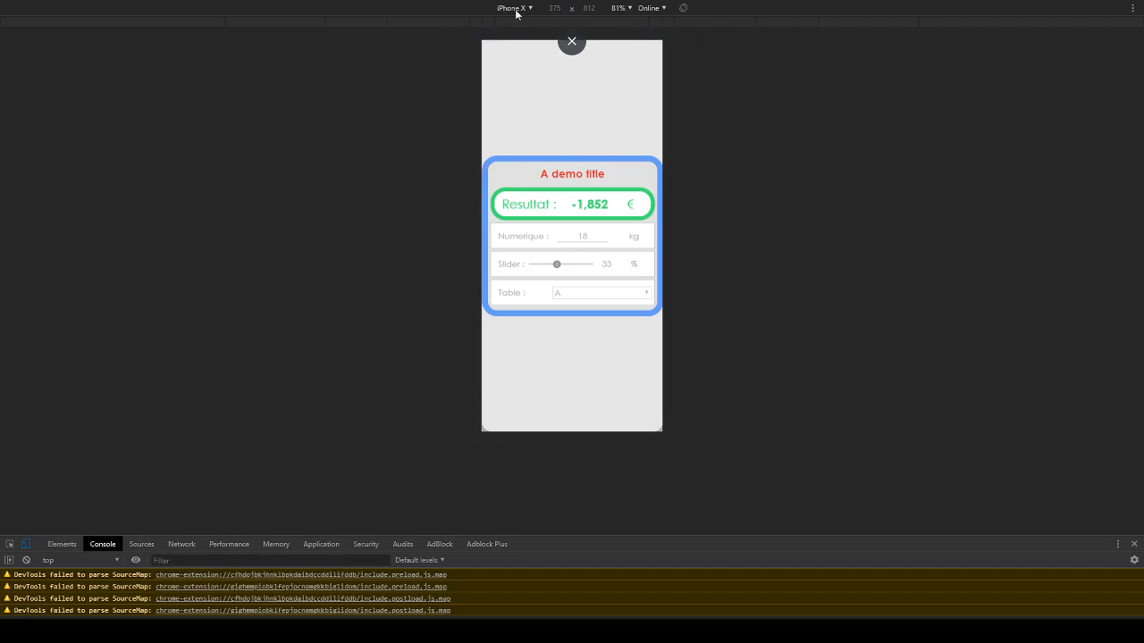
{"action": "left_click", "coordinate": [572, 39]}
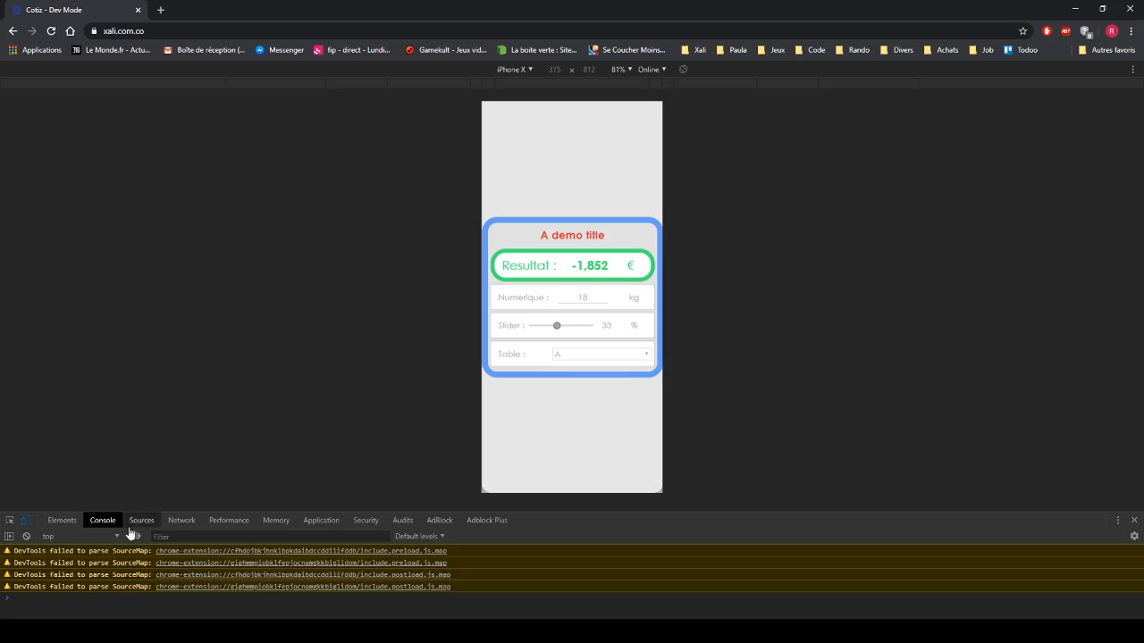
{"action": "left_click", "coordinate": [26, 522]}
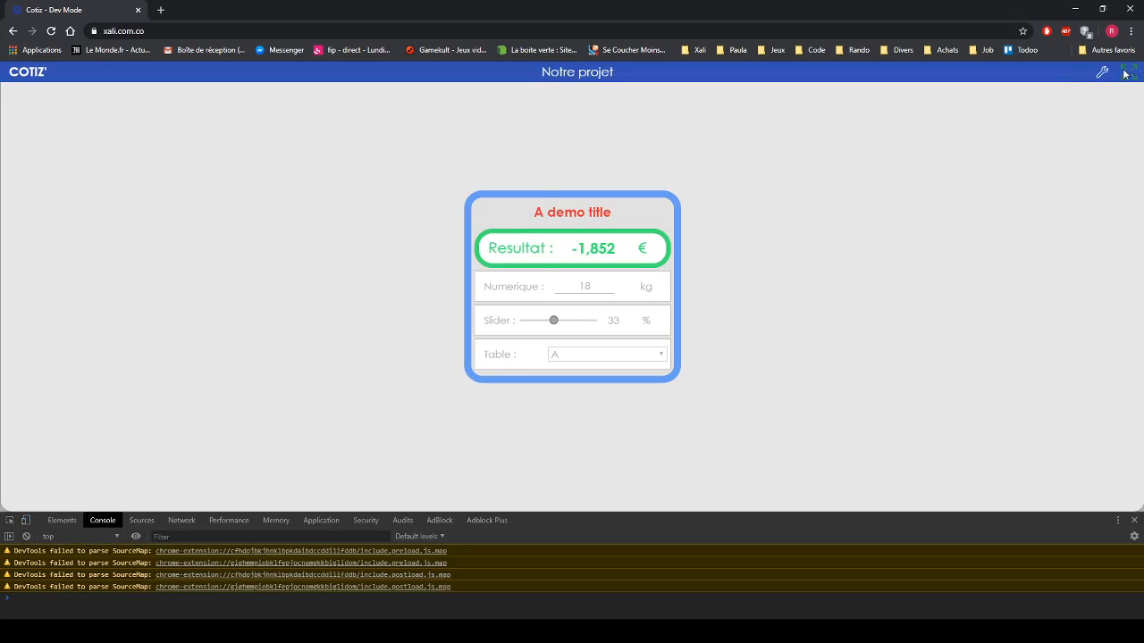
- Close the developer console, toggle the projects sidebar open and shut, then reopen the console with Ctrl+Shift+J
{"action": "left_click", "coordinate": [1135, 521]}
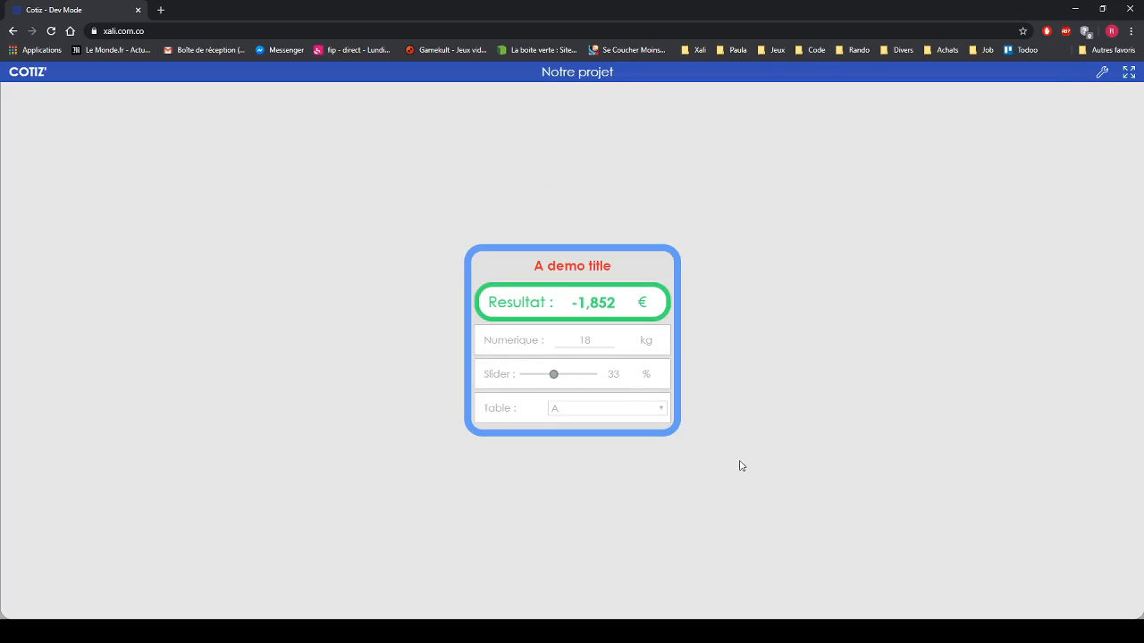
{"action": "left_click", "coordinate": [27, 73]}
{"action": "left_click", "coordinate": [27, 72]}
{"action": "key", "text": "ctrl+shift+j"}
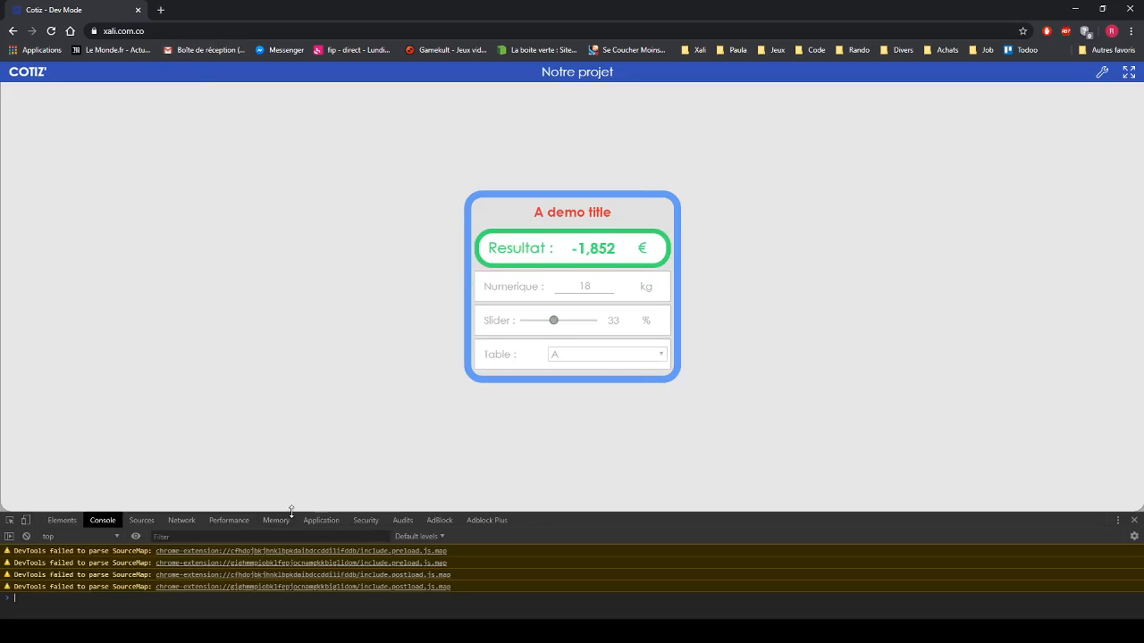
- Back in the editor, try the variable name 'res*' to see it rejected, then restore it to 'res'
{"action": "left_click_drag", "start_coordinate": [289, 511], "coordinate": [299, 435]}
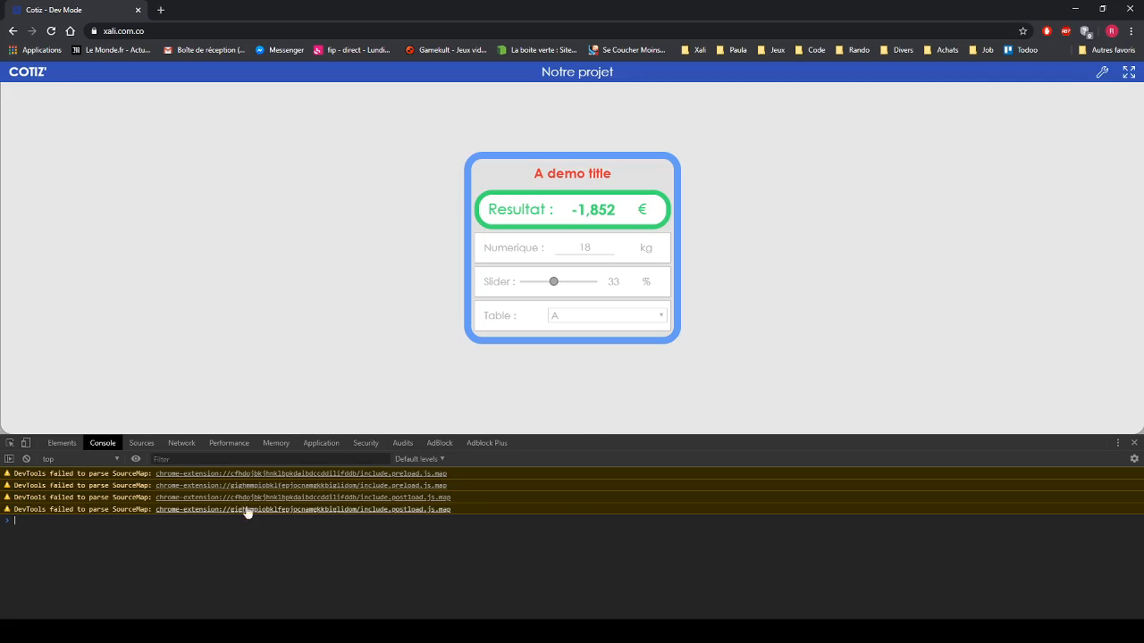
{"action": "left_click", "coordinate": [1103, 74]}
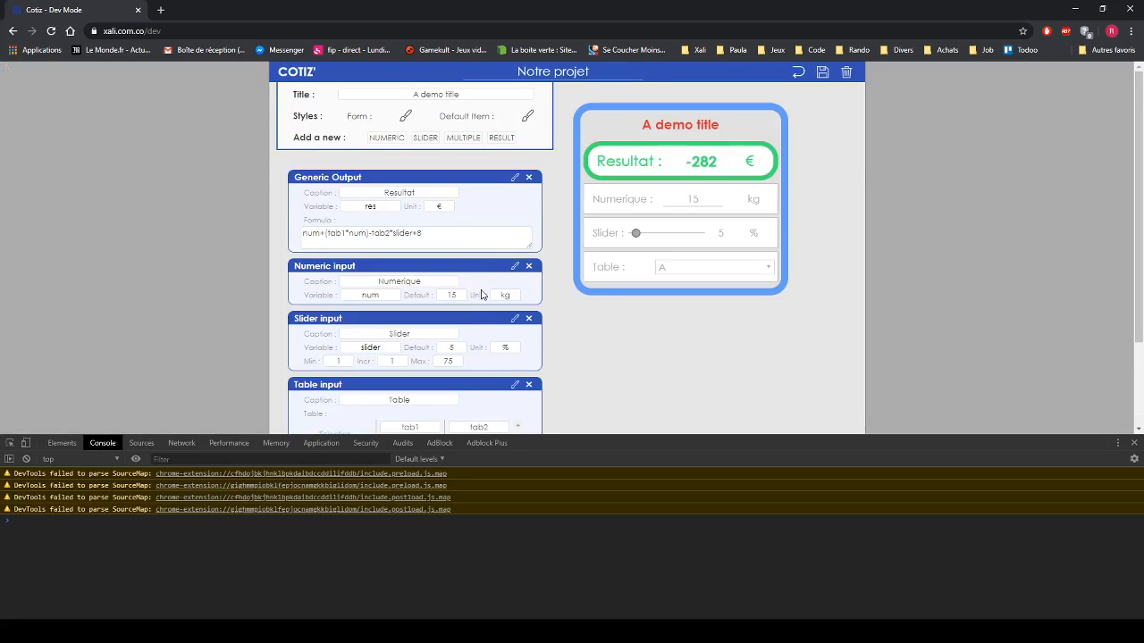
{"action": "left_click", "coordinate": [375, 207]}
{"action": "type", "text": "*"}
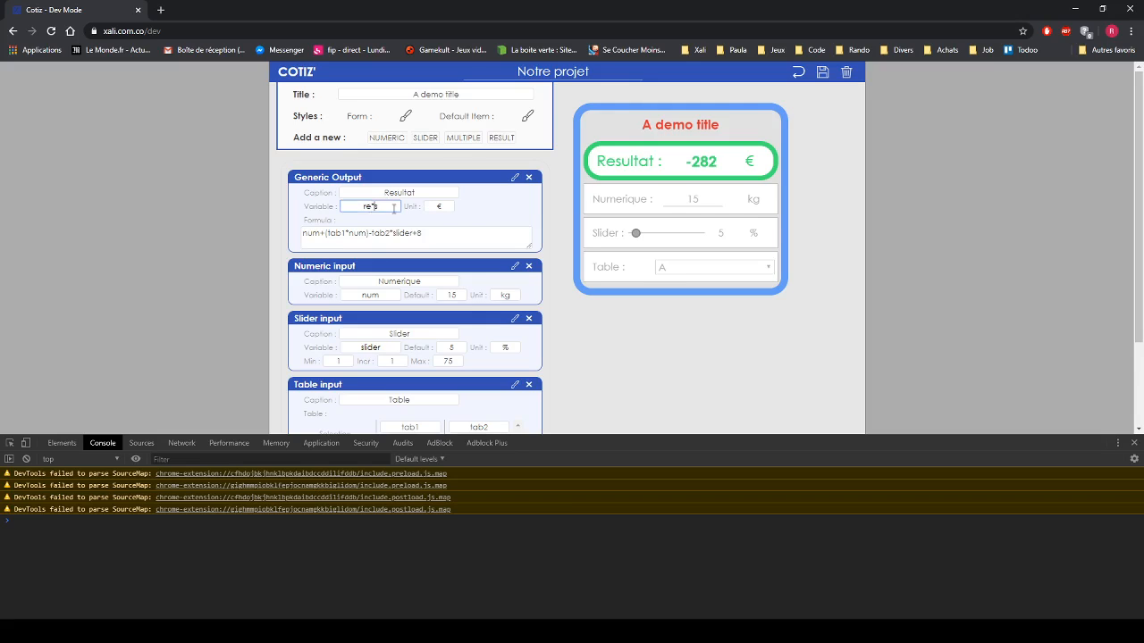
{"action": "left_click", "coordinate": [553, 207]}
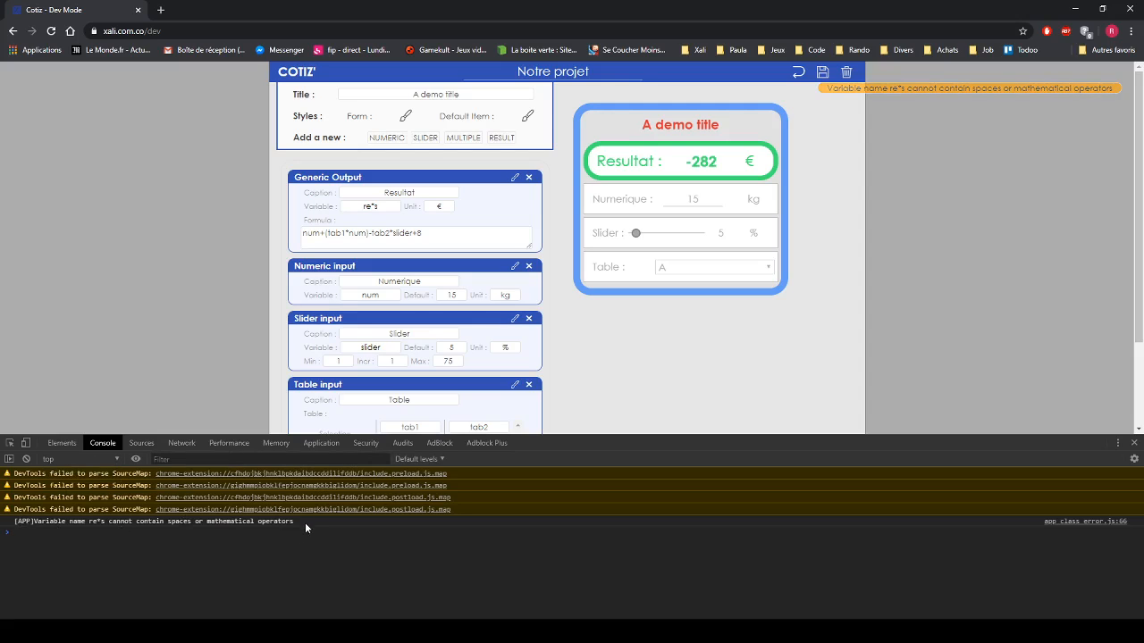
{"action": "left_click", "coordinate": [373, 206]}
{"action": "key", "text": "BackSpace"}
{"action": "left_click", "coordinate": [570, 182]}
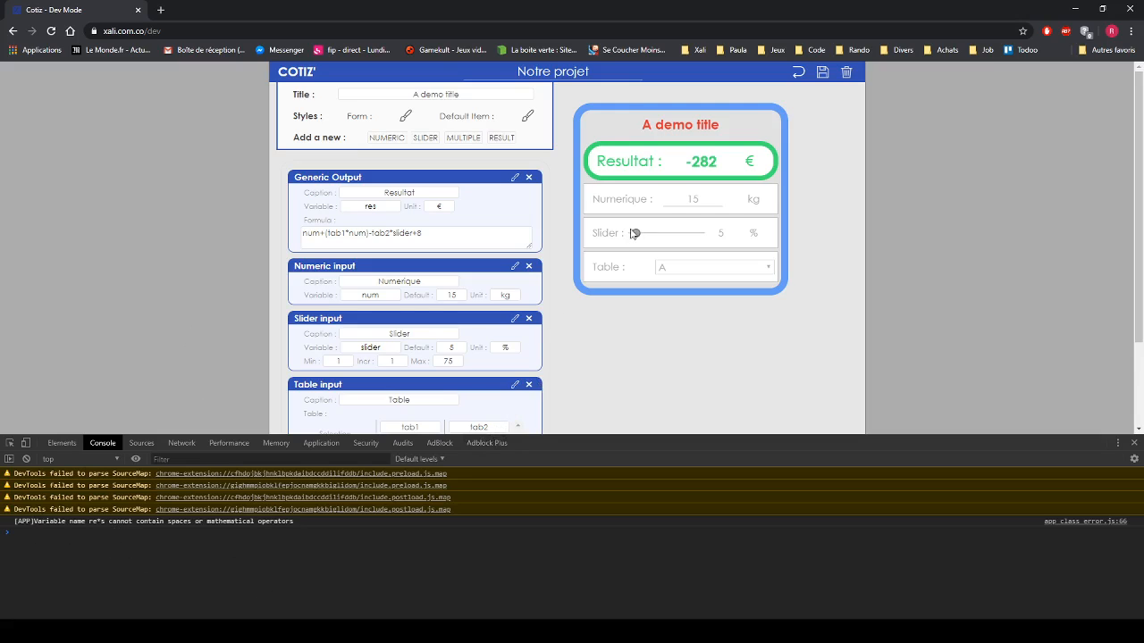
- Drag the preview slider to 20 % so the result reads -1,152 €
{"action": "mouse_move", "coordinate": [635, 233]}
{"action": "left_mouse_down"}
{"action": "mouse_move", "coordinate": [675, 235]}
{"action": "mouse_move", "coordinate": [650, 238]}
{"action": "left_mouse_up"}
{"action": "scroll", "coordinate": [180, 289], "scroll_direction": "down", "scroll_amount": 2}
{"action": "scroll", "coordinate": [180, 289], "scroll_direction": "up", "scroll_amount": 2}
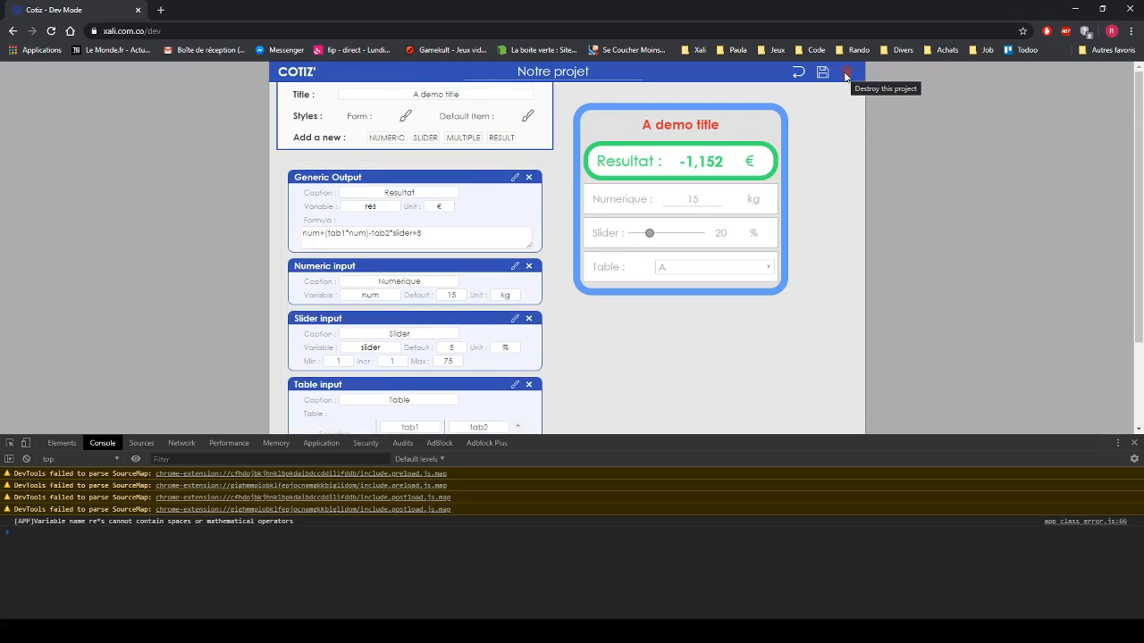
{"action": "left_click", "coordinate": [299, 73]}
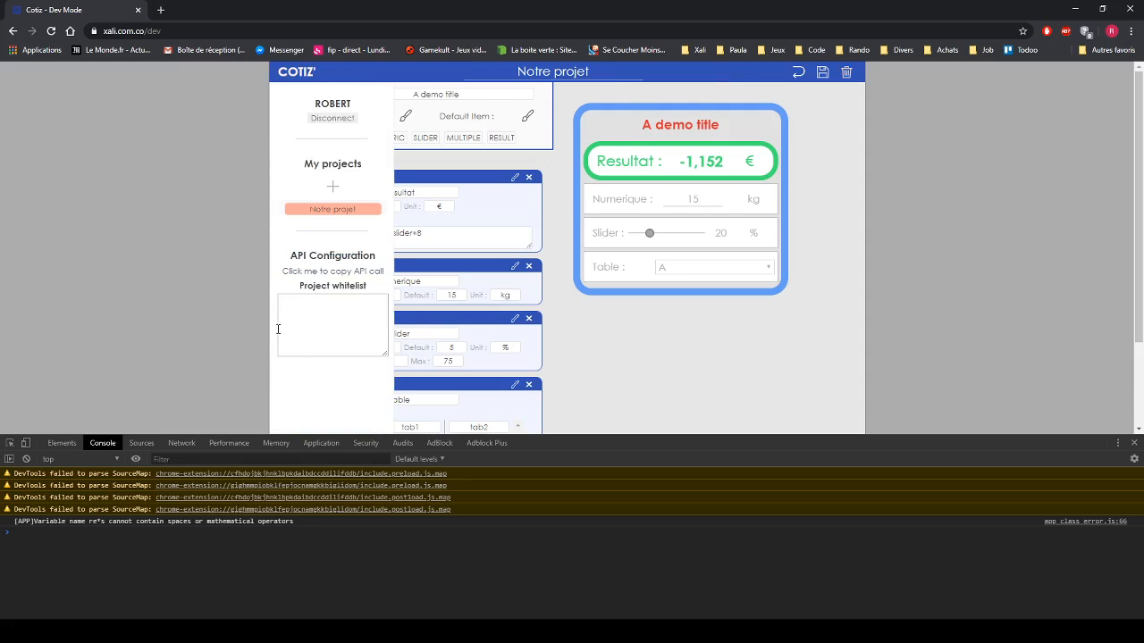
- Leave the project whitelist empty and copy the Notre projet API call link
{"action": "left_click", "coordinate": [325, 307]}
{"action": "left_click", "coordinate": [341, 278]}
{"action": "left_click", "coordinate": [296, 72]}
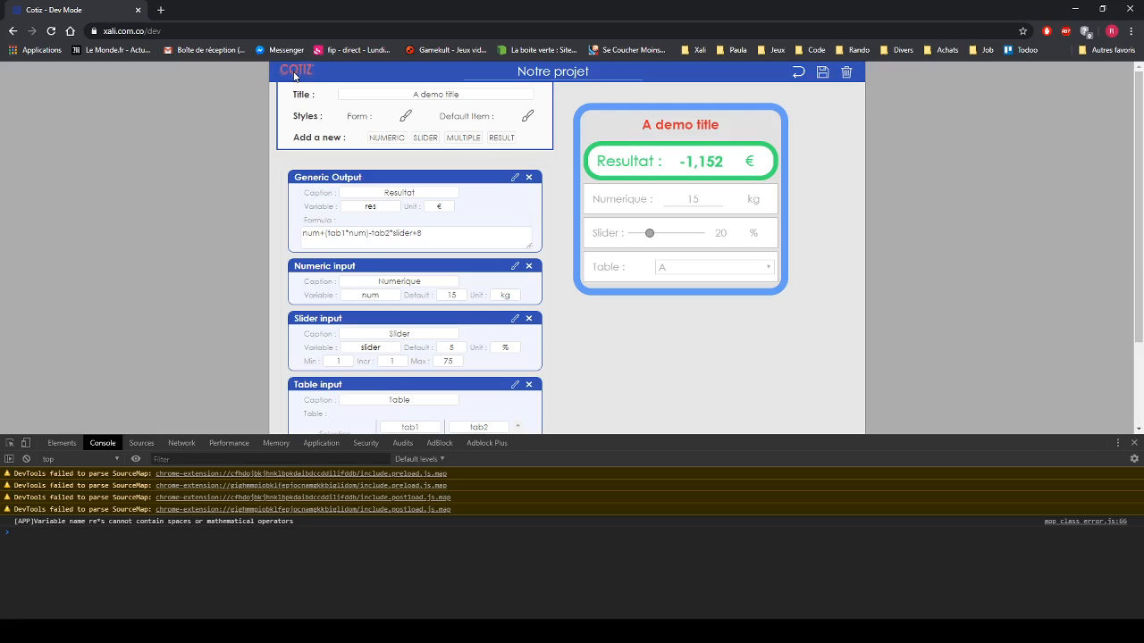
{"action": "left_click", "coordinate": [296, 73]}
{"action": "left_click", "coordinate": [358, 275]}
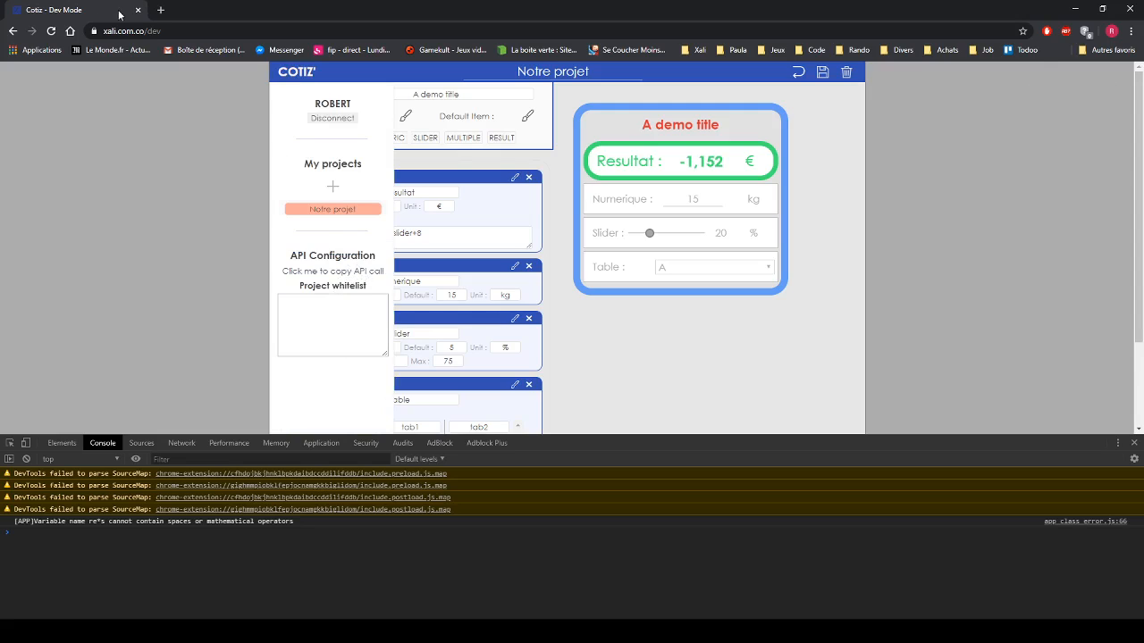
- Paste the copied Cotiz API link into a new Chrome tab and load it
{"action": "left_click", "coordinate": [161, 9]}
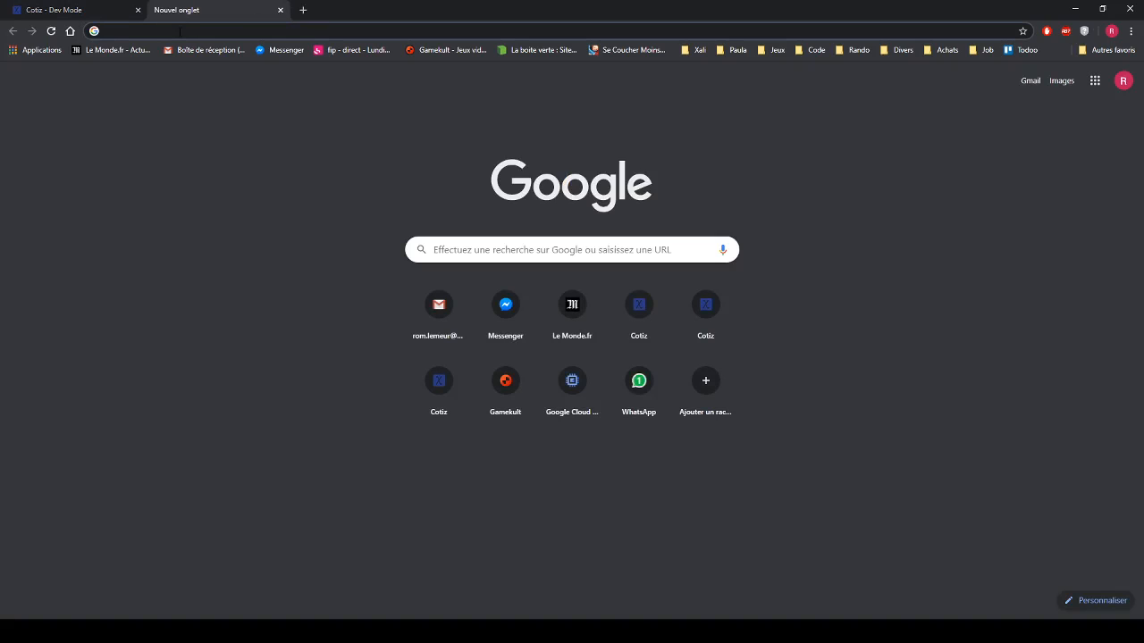
{"action": "key", "text": "ctrl+v"}
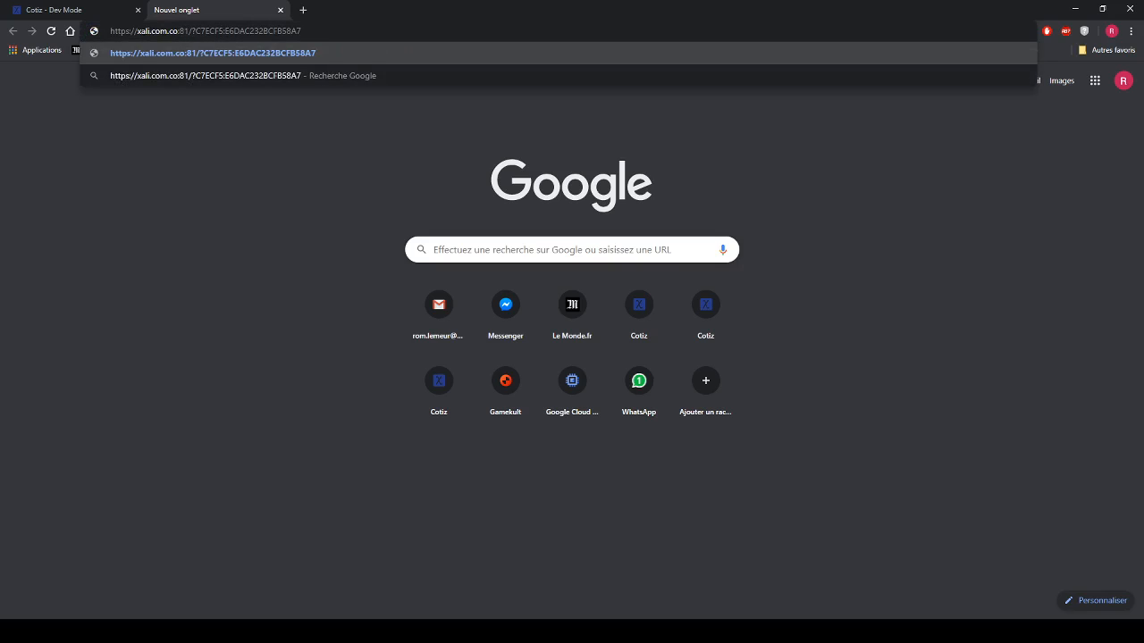
{"action": "key", "text": "Return"}
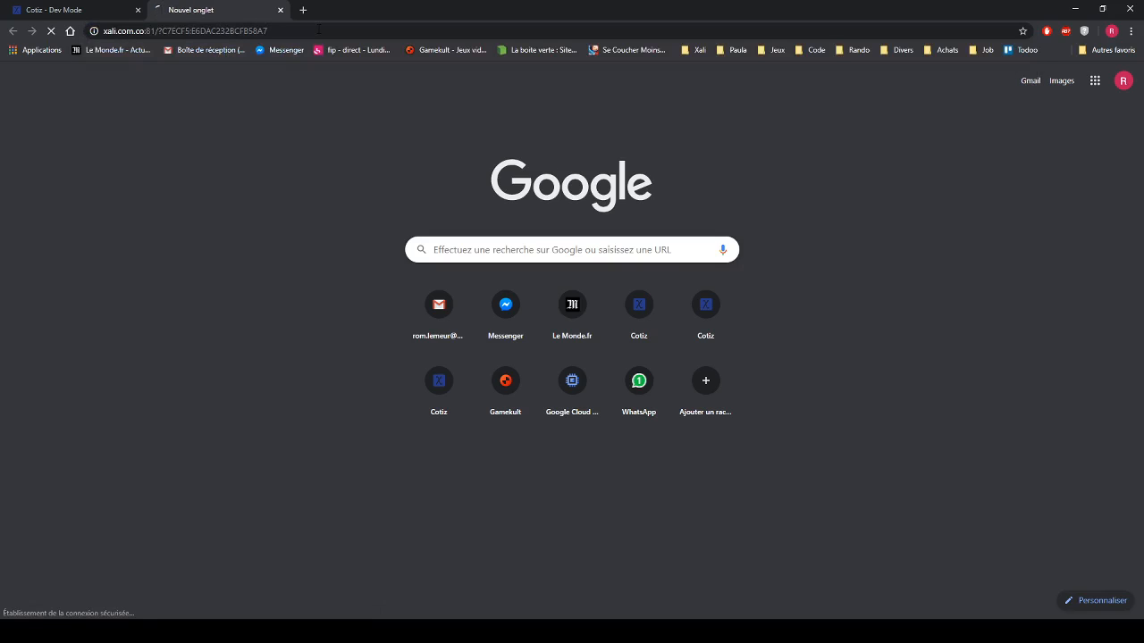